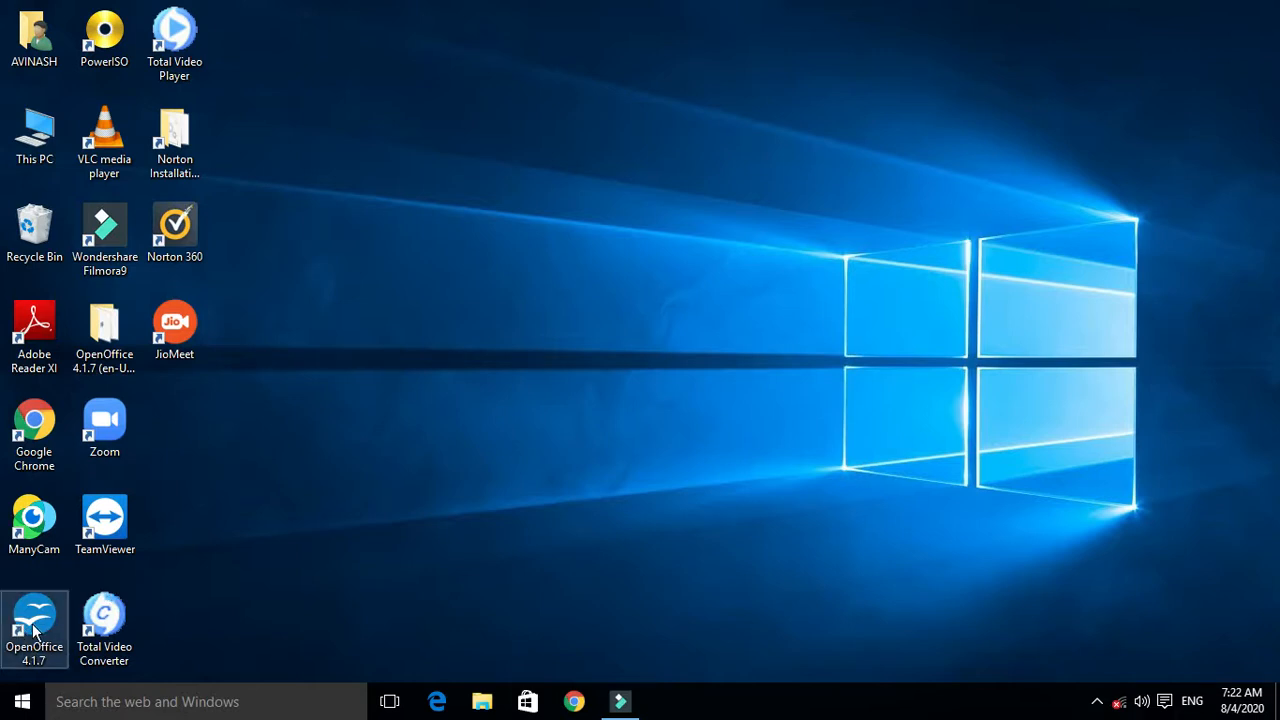
# Launch OpenOffice 4.1.7 and create a new text document.
pyautogui.doubleClick(34, 627)
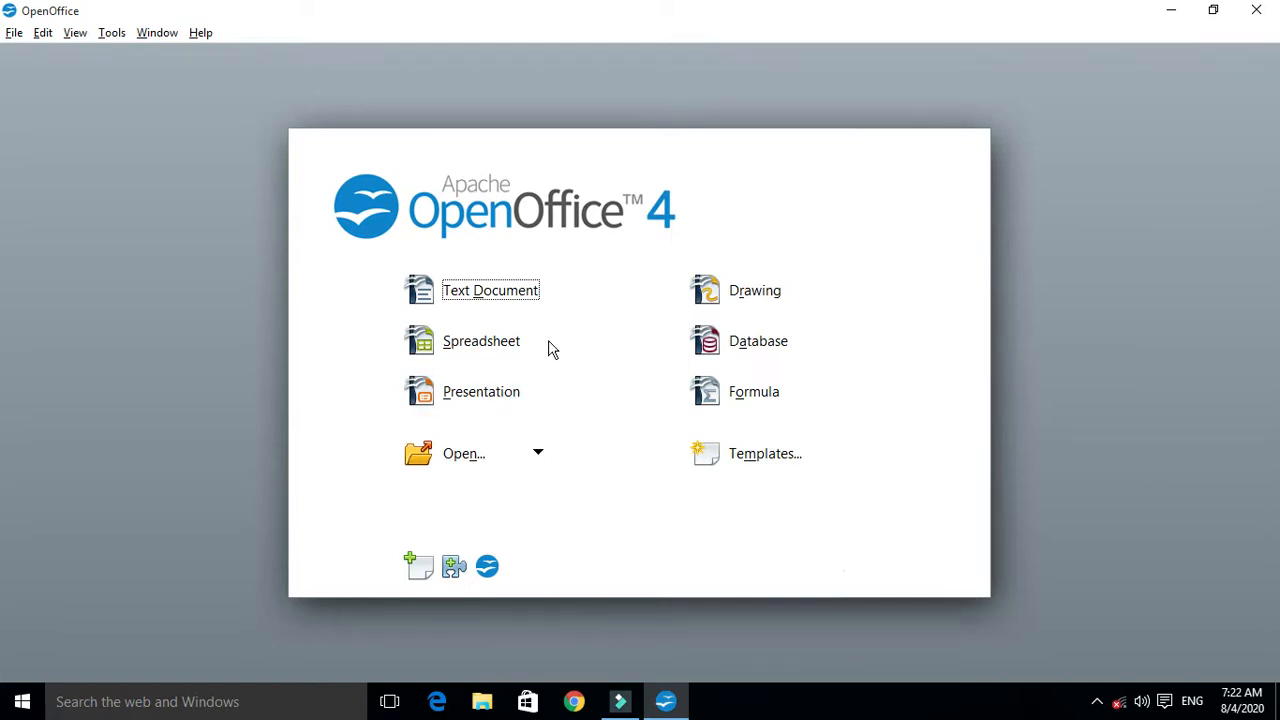
pyautogui.click(480, 294)
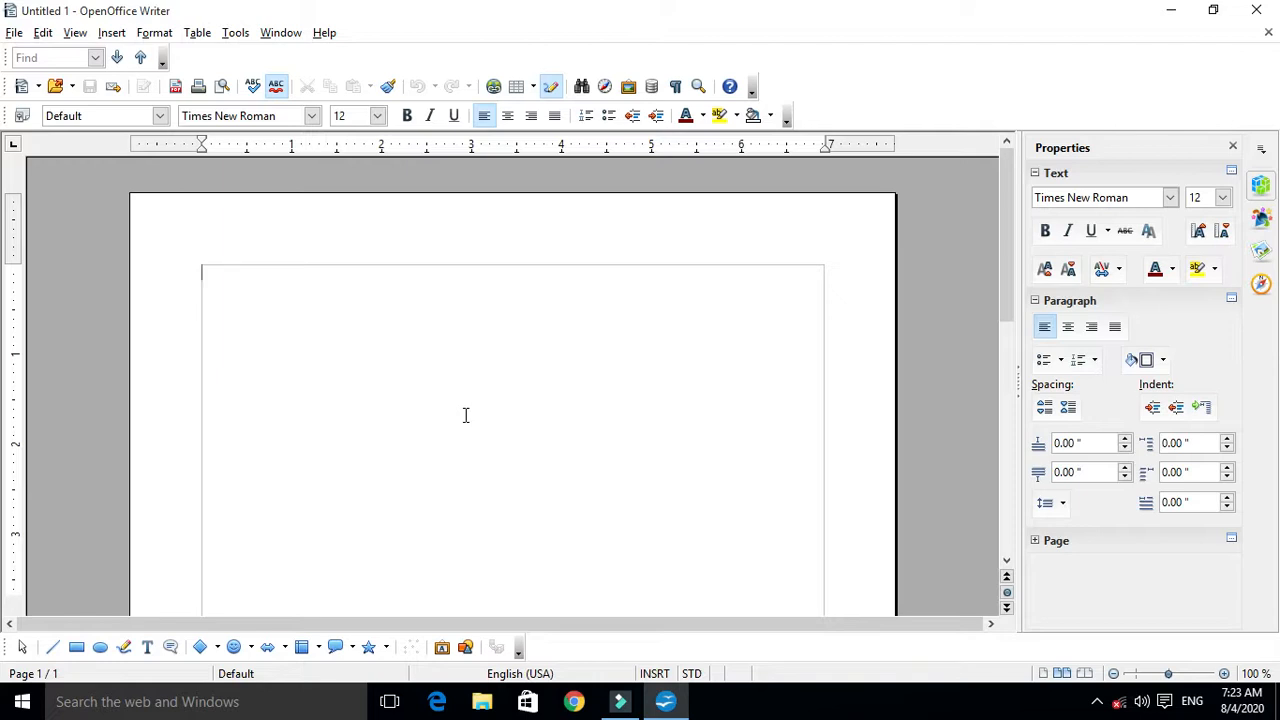
# Write "Thsi session along with these will also cover page formatting and insertin headers and footers in the docment.".
pyautogui.write('Thsi session')
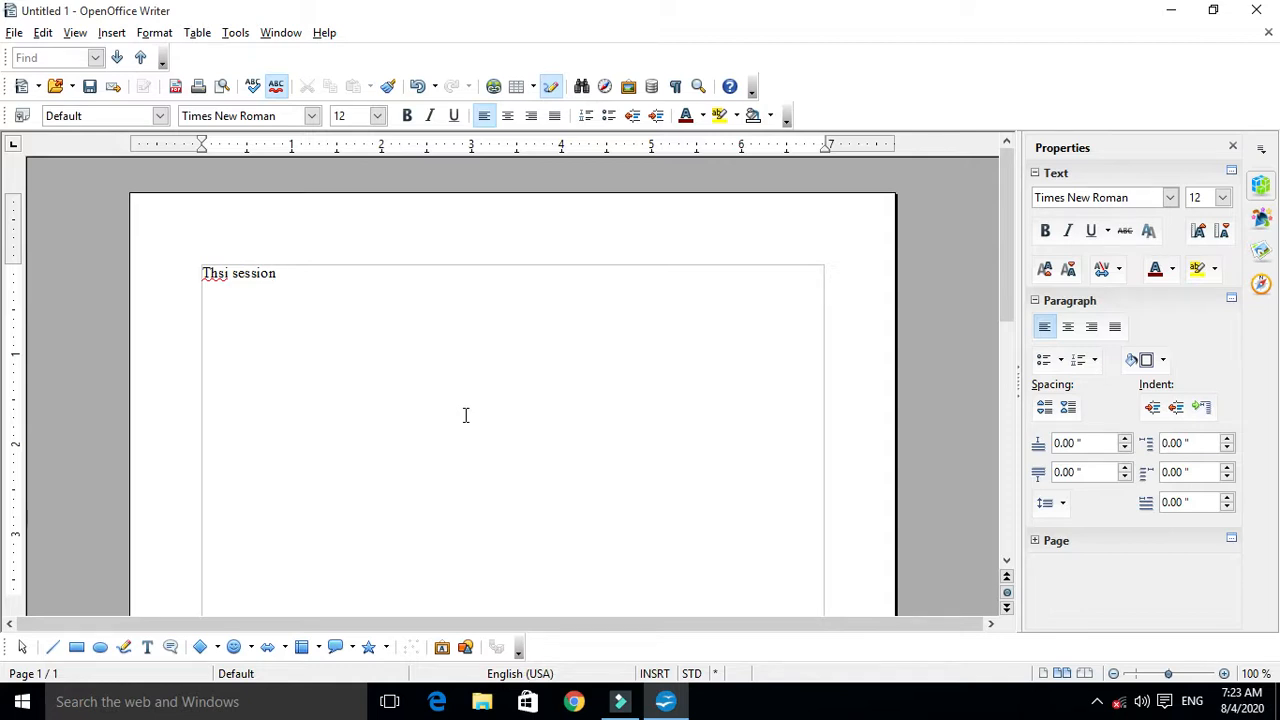
pyautogui.write(' along with these wil')
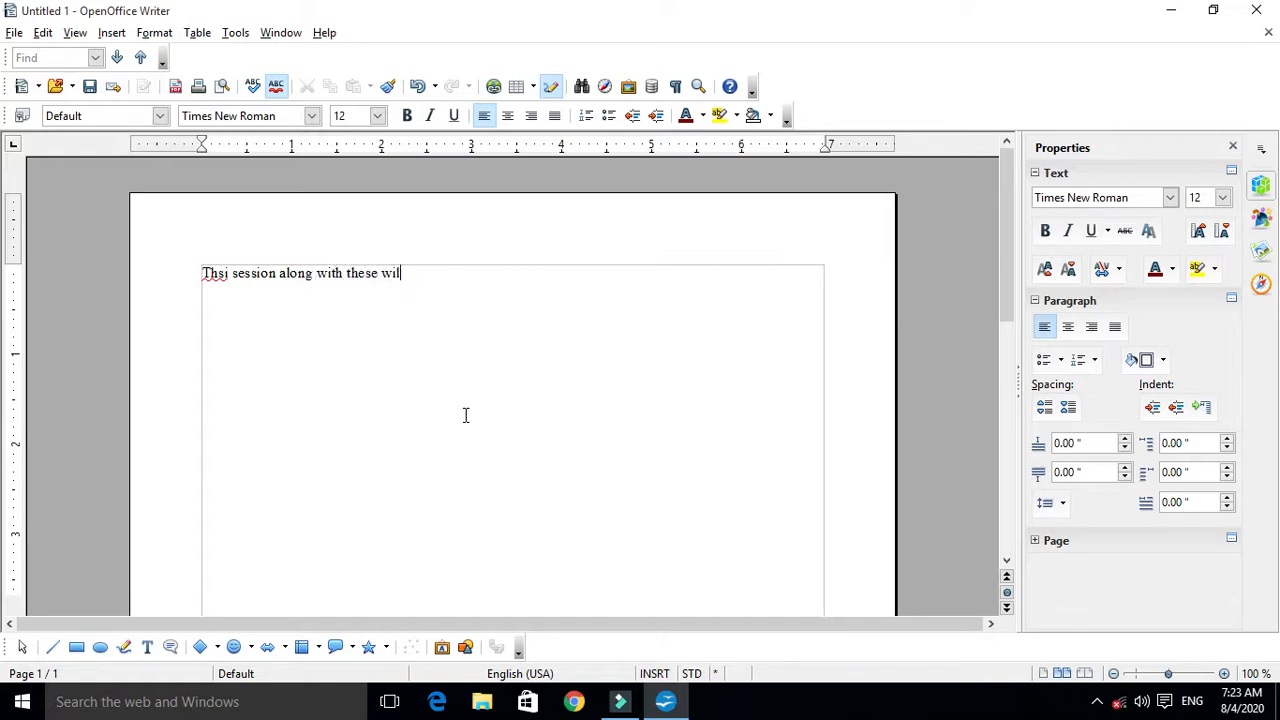
pyautogui.write('l also cover page forma')
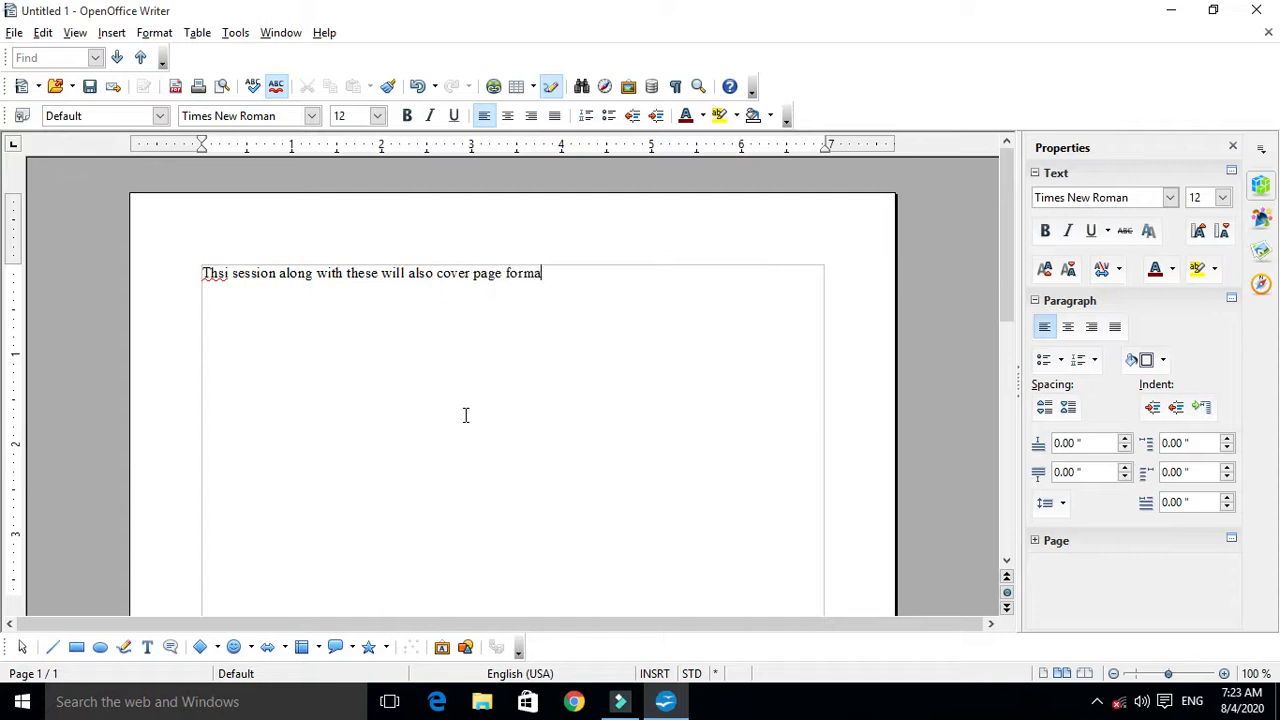
pyautogui.write('tting and insertin ')
pyautogui.write('headers ')
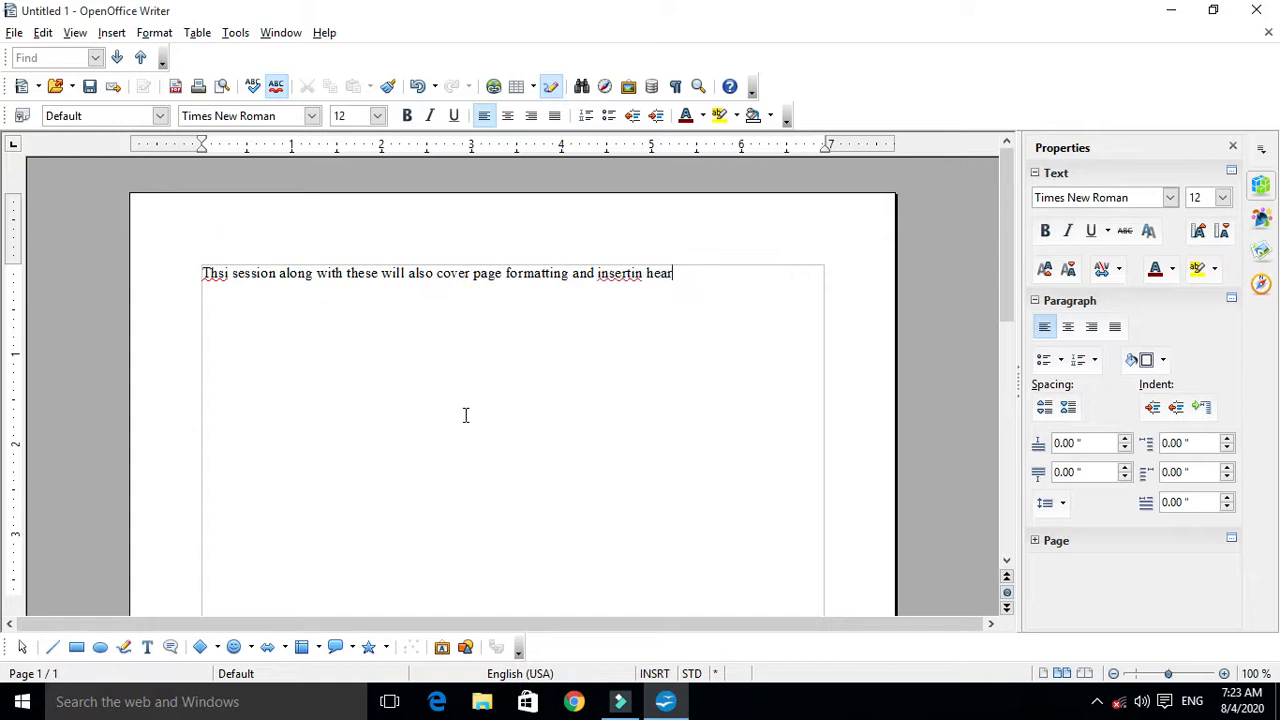
pyautogui.write('and footer')
pyautogui.write('s in the do')
pyautogui.write('cment')
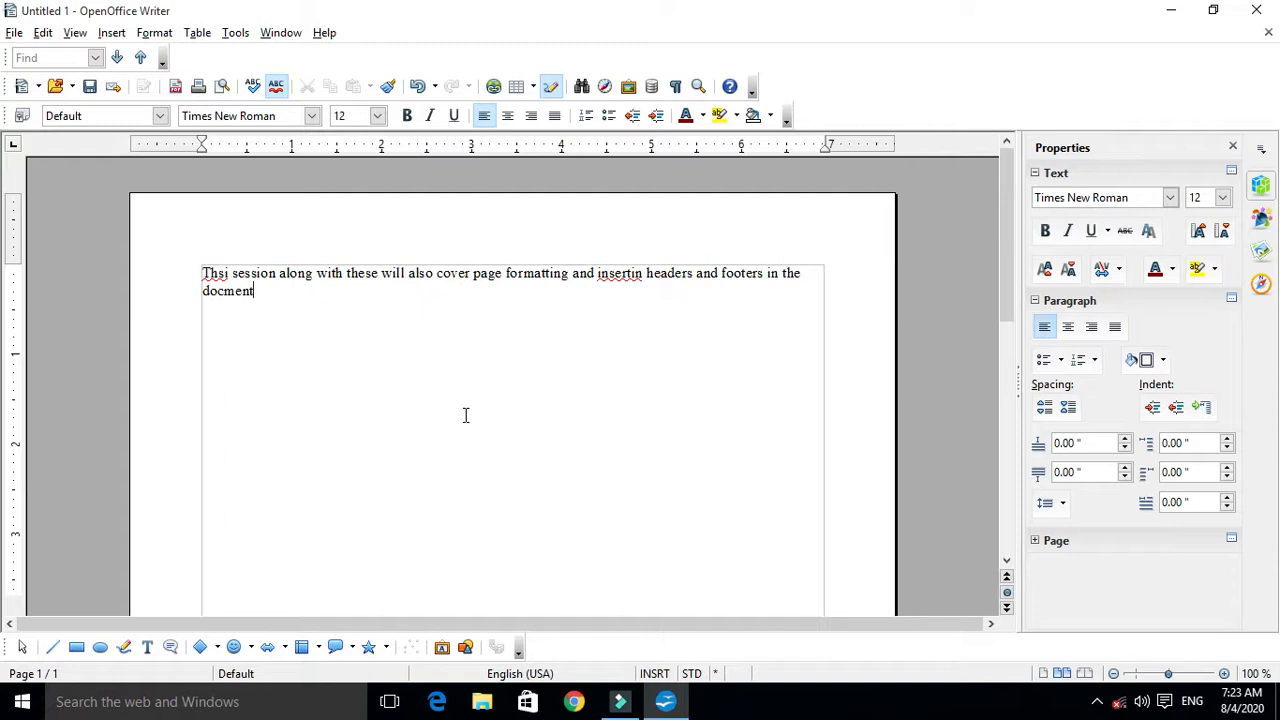
pyautogui.write('.')
# Examine the words flagged as misspelled in the sentence: "Thsi", "insertin" and "docment".
pyautogui.click(204, 273)
pyautogui.moveTo(217, 272); pyautogui.dragTo(228, 273)
pyautogui.click(300, 337)
pyautogui.moveTo(203, 291); pyautogui.dragTo(260, 291)
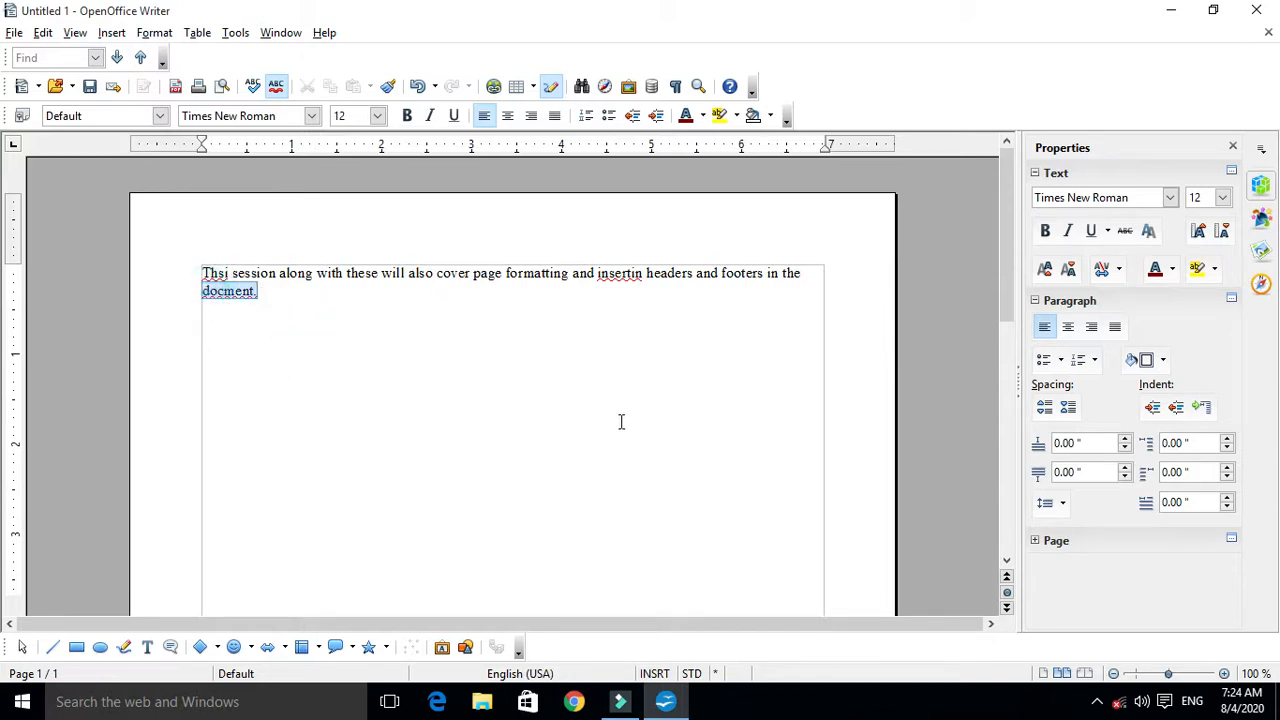
pyautogui.moveTo(598, 273); pyautogui.dragTo(644, 273)
pyautogui.click(481, 330)
pyautogui.moveTo(203, 273); pyautogui.dragTo(228, 277)
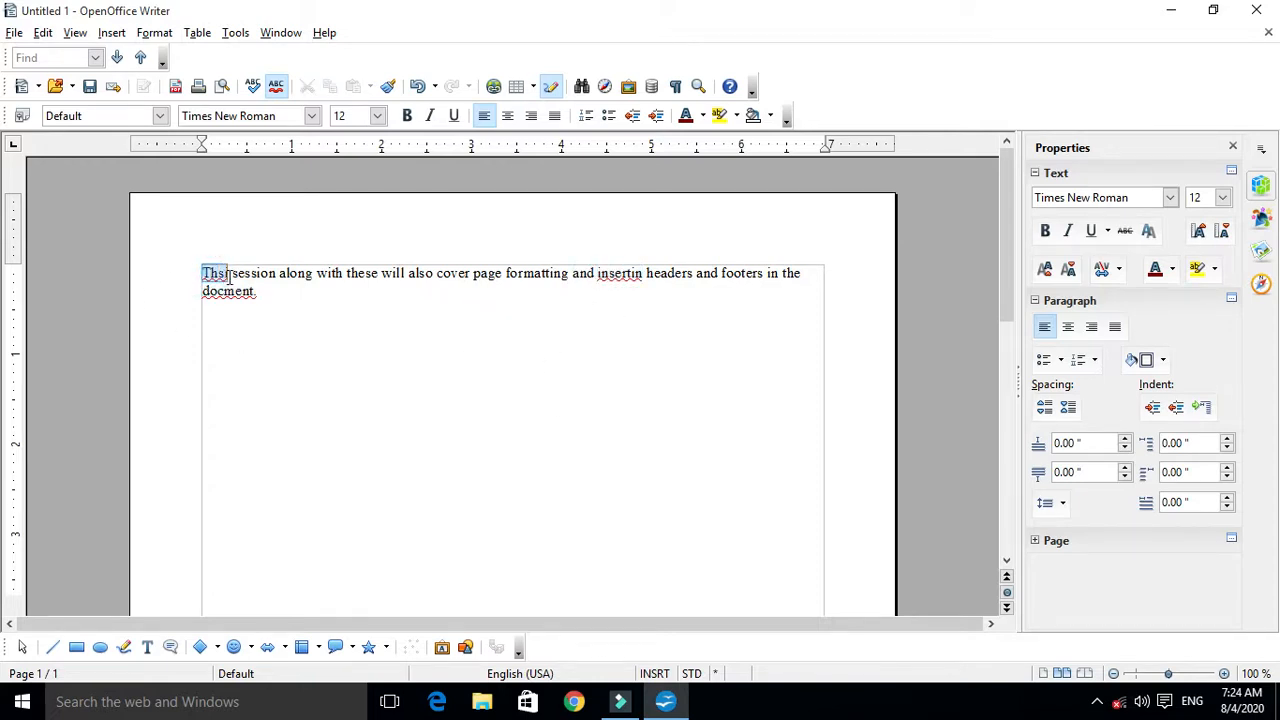
pyautogui.moveTo(598, 273); pyautogui.dragTo(642, 277)
pyautogui.moveTo(262, 291); pyautogui.dragTo(204, 294)
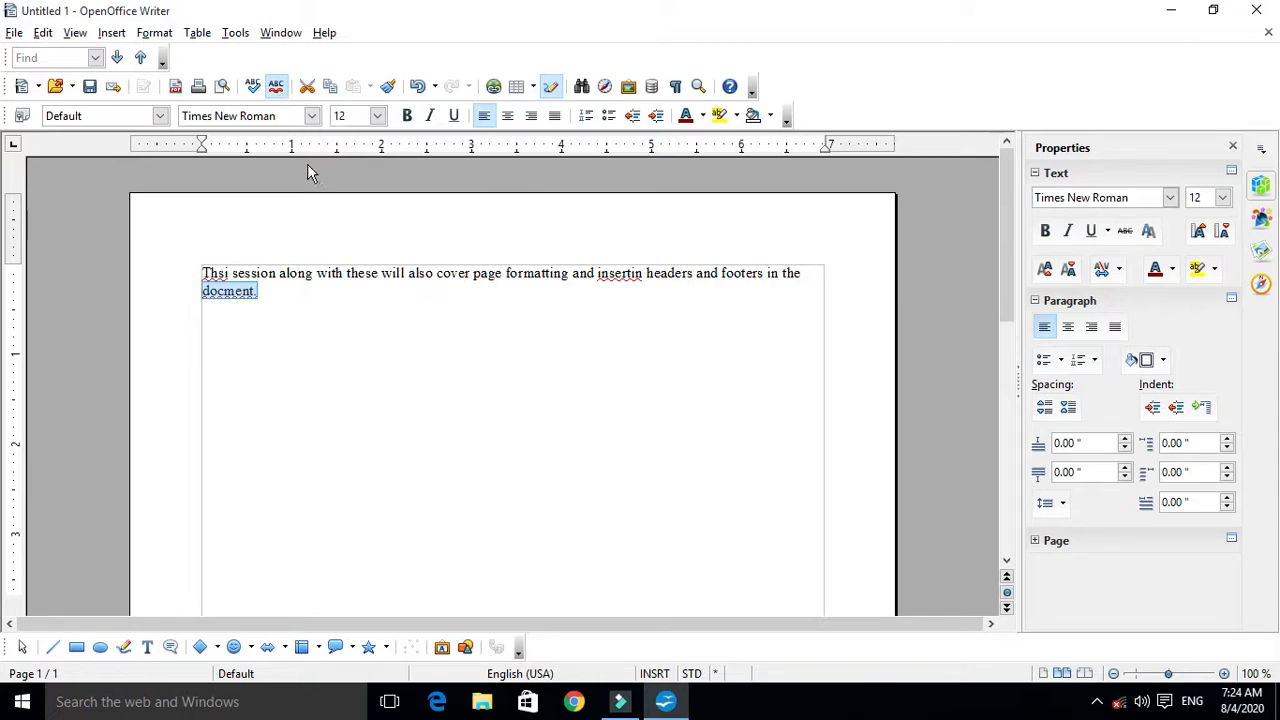
# Turn automatic spell checking off, look at the sentence without error marks, and turn it back on.
pyautogui.click(207, 274)
pyautogui.click(221, 291)
pyautogui.click(277, 95)
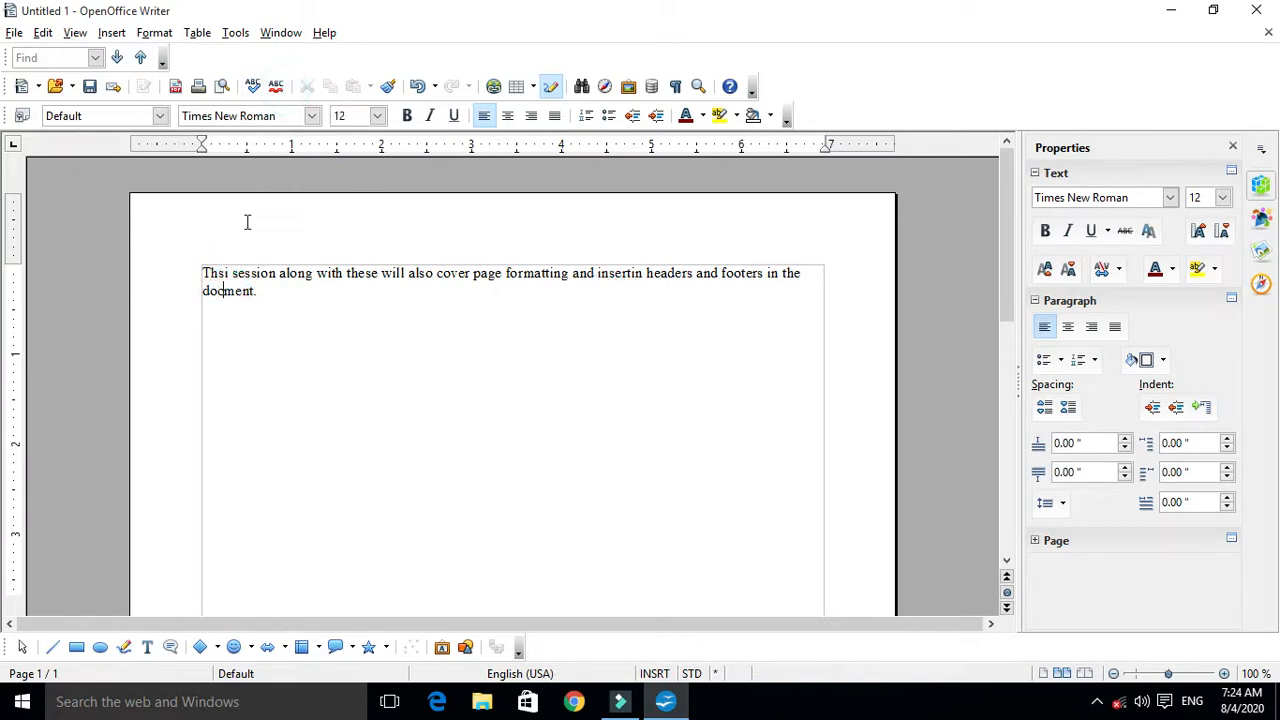
pyautogui.click(340, 334)
pyautogui.moveTo(203, 272); pyautogui.dragTo(366, 328)
pyautogui.click(278, 88)
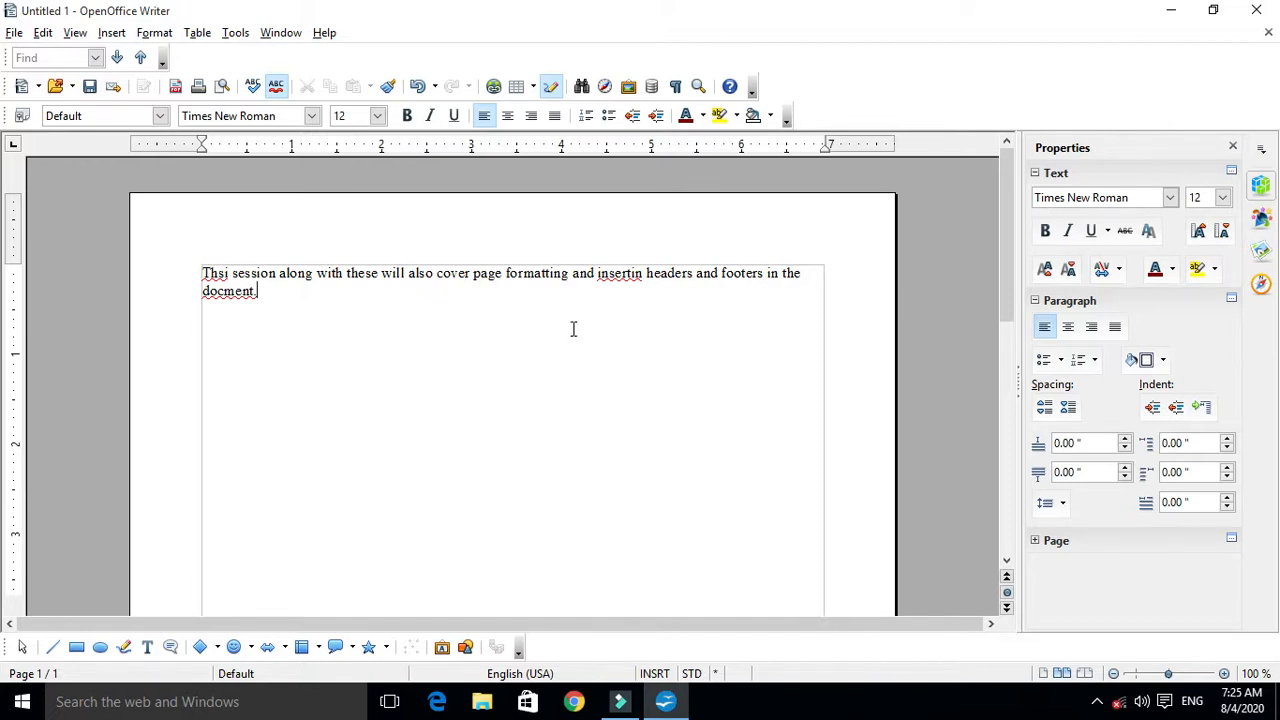
# View the spelling suggestions for the flagged word "insertin" and dismiss them.
pyautogui.rightClick(622, 273)
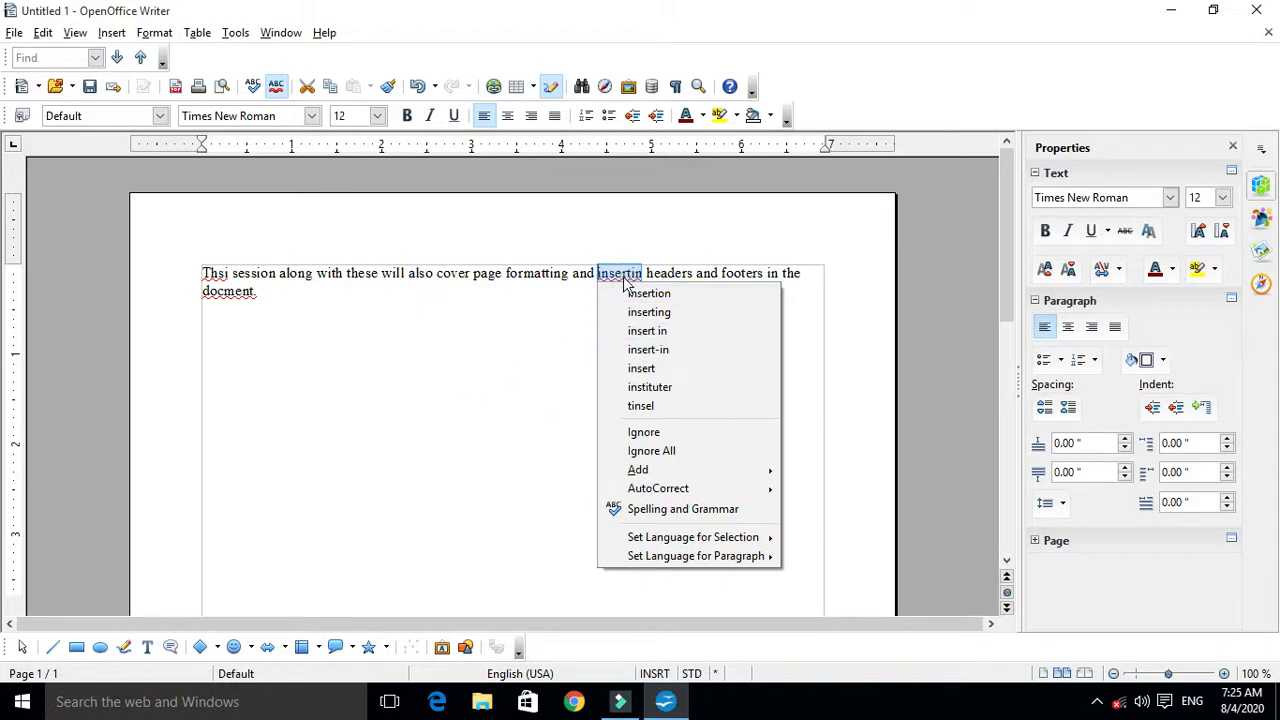
pyautogui.click(474, 377)
pyautogui.click(213, 274)
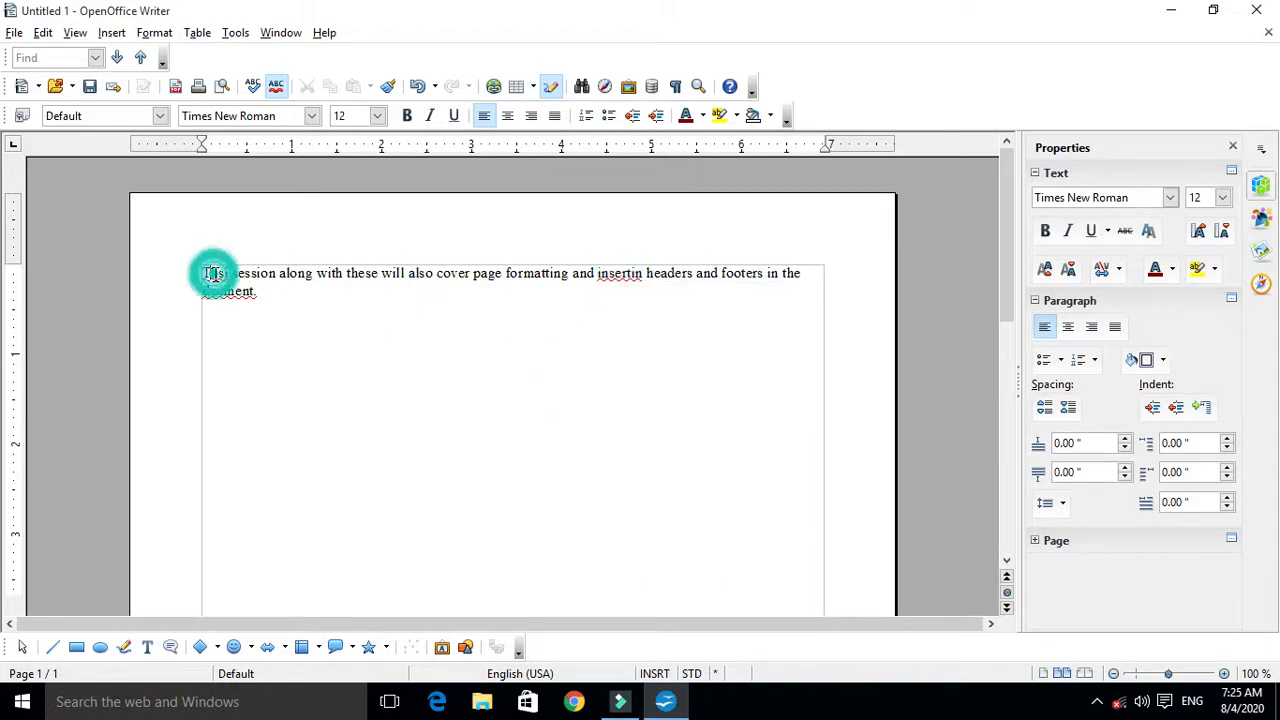
# Replace "Thsi" with the suggested spelling "This" and undo the replacement.
pyautogui.rightClick(214, 276)
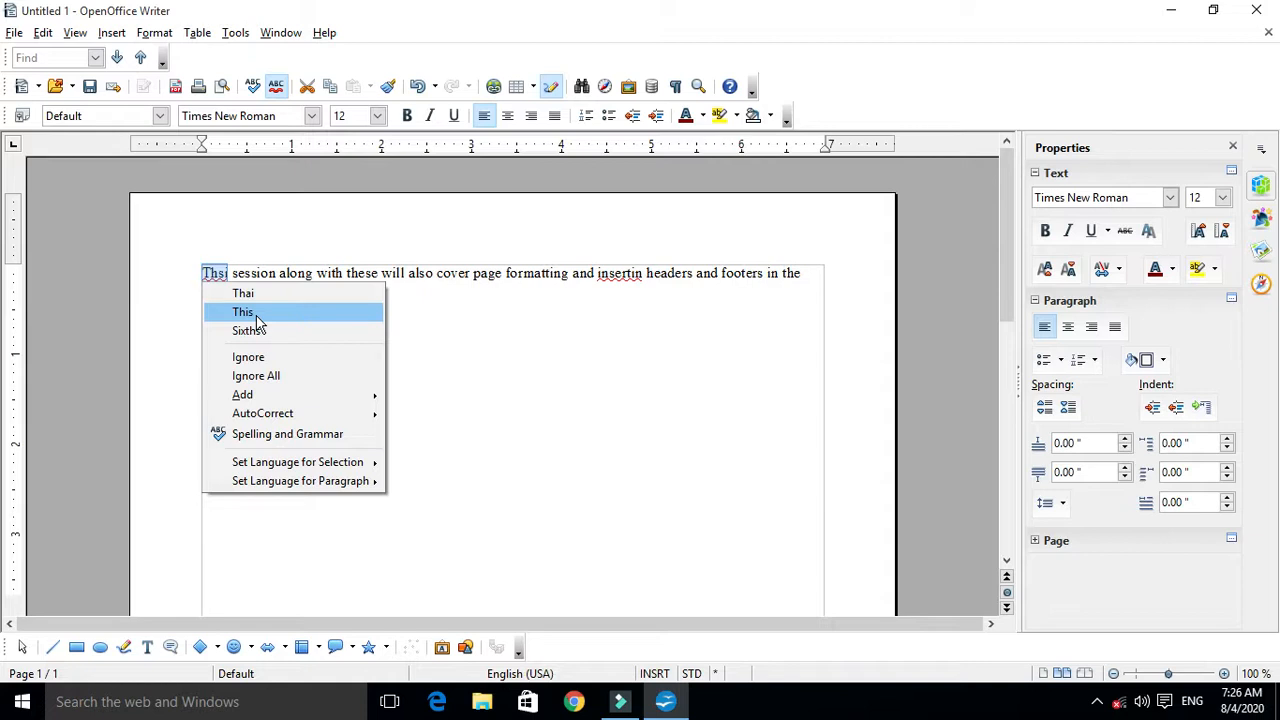
pyautogui.click(245, 312)
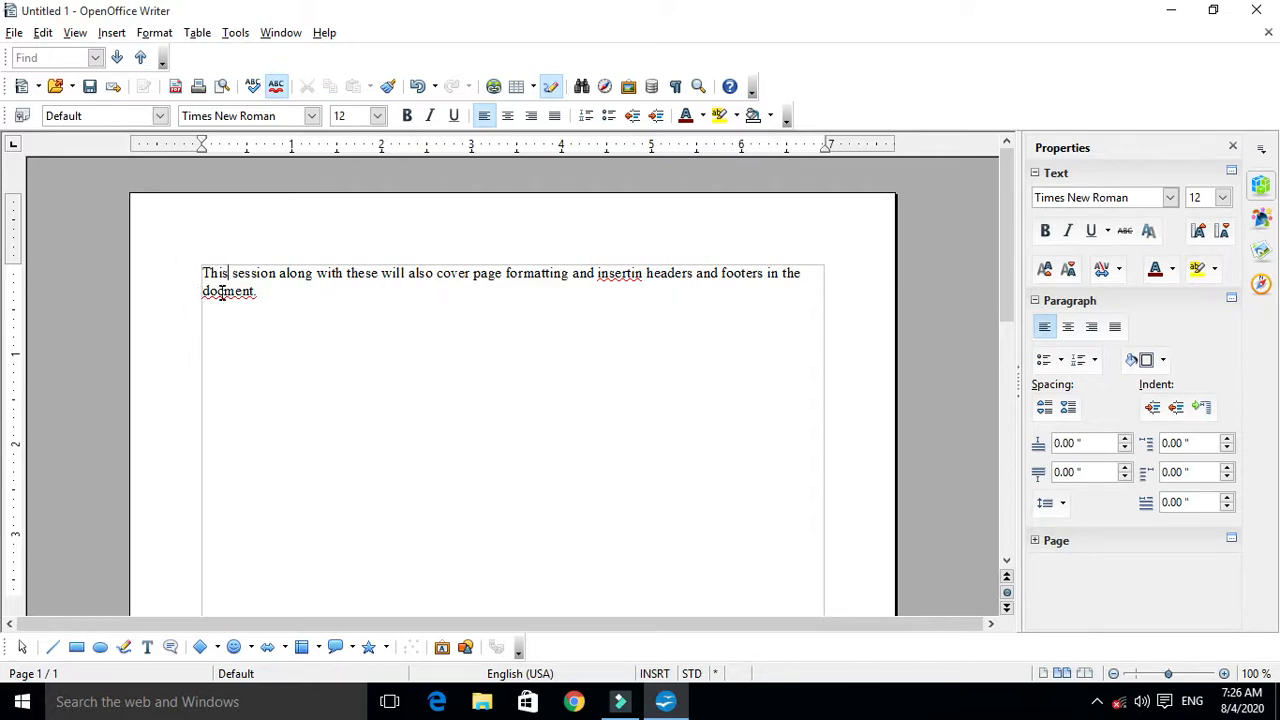
pyautogui.hotkey('shift', 'Home')
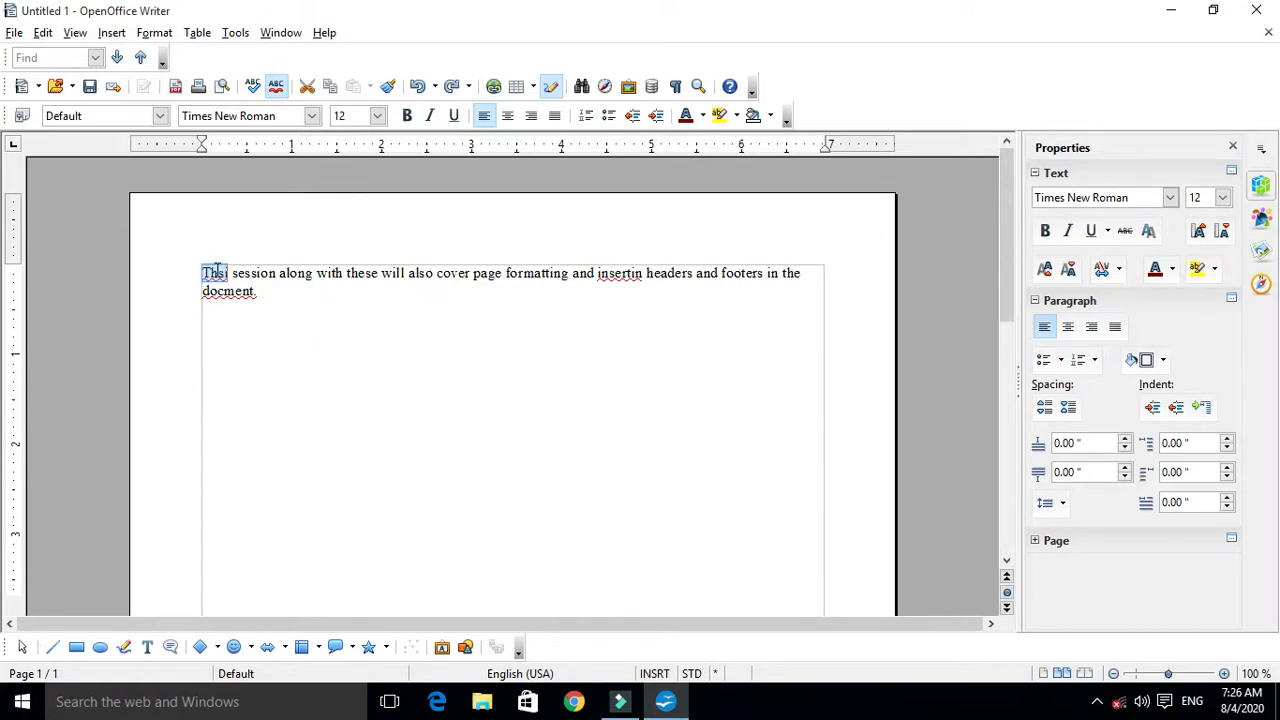
# Set the spell checker to ignore all occurrences of the flagged word "Thsi".
pyautogui.rightClick(215, 271)
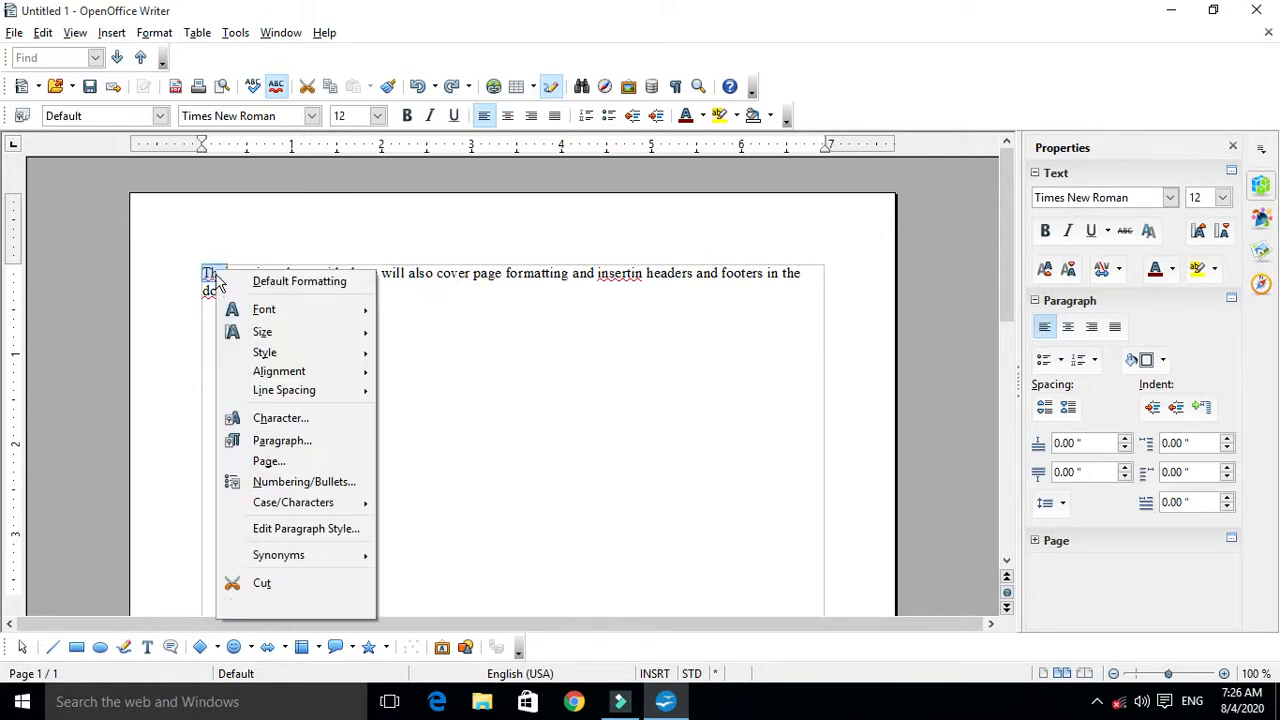
pyautogui.click(388, 430)
pyautogui.rightClick(212, 278)
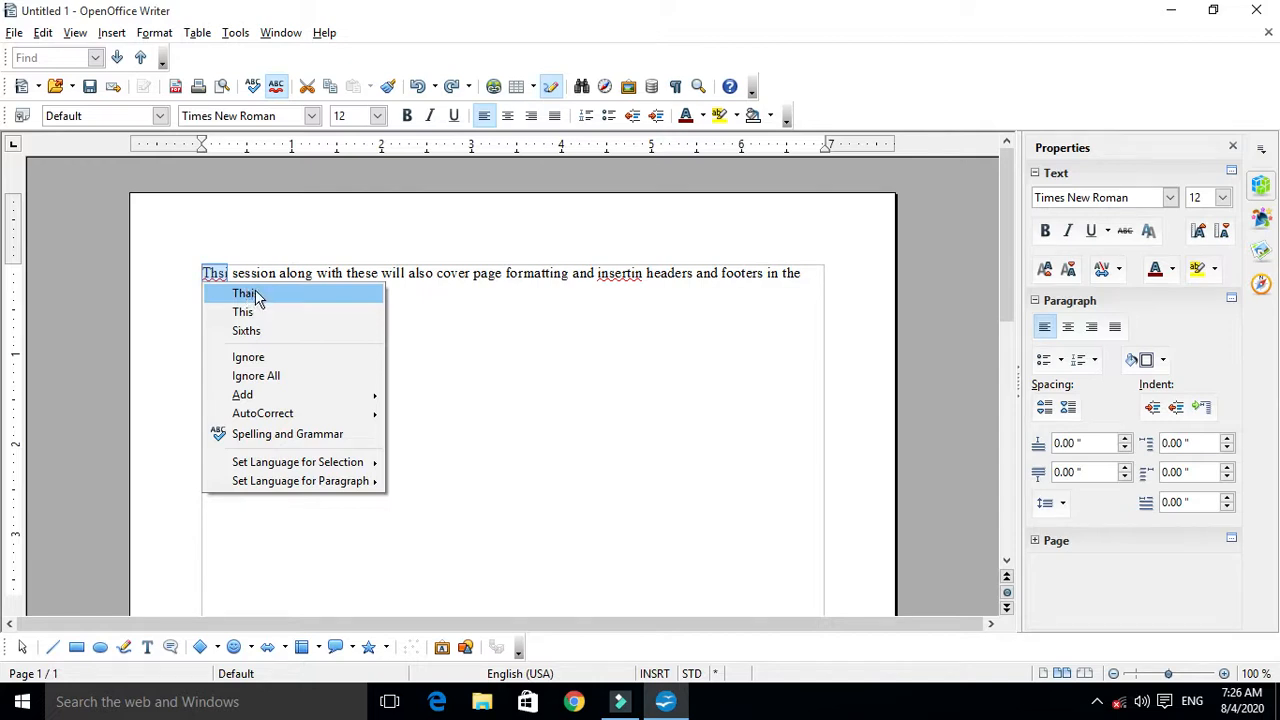
pyautogui.click(274, 377)
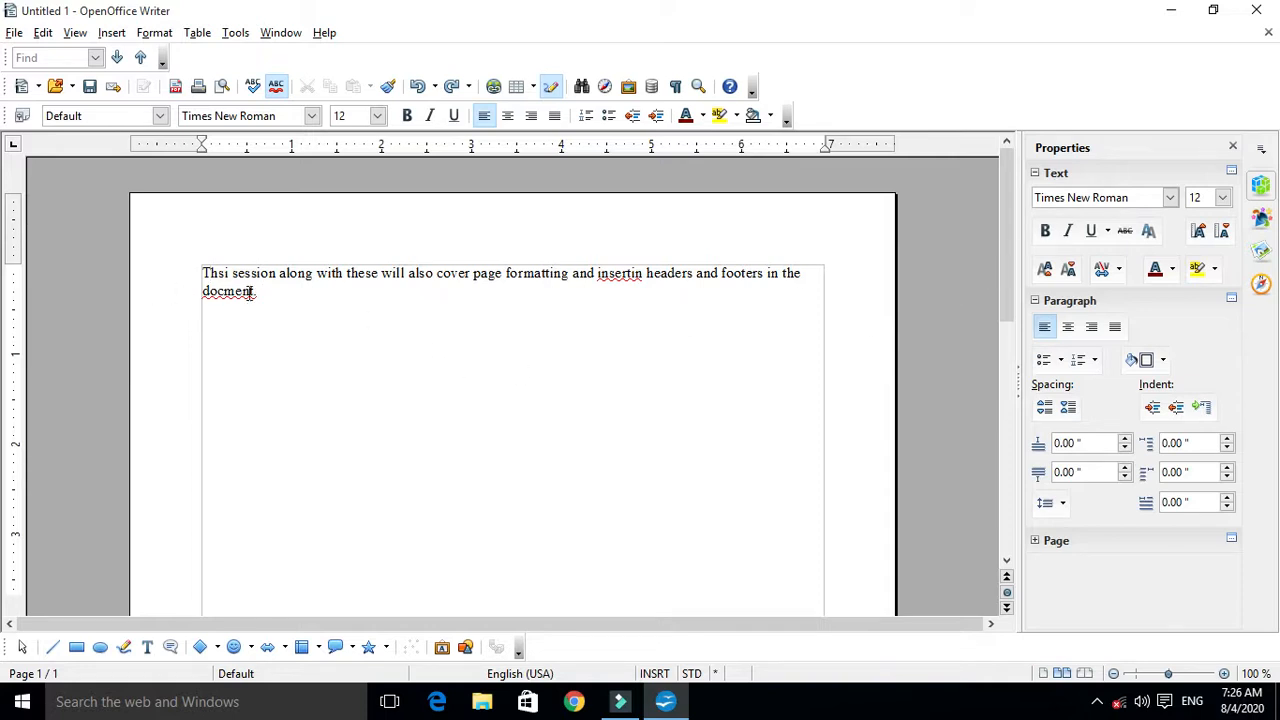
# Check the options offered for the ignored word "Thsi" and ignore all occurrences of "insertin" in the spell check.
pyautogui.rightClick(211, 275)
pyautogui.click(651, 424)
pyautogui.rightClick(217, 275)
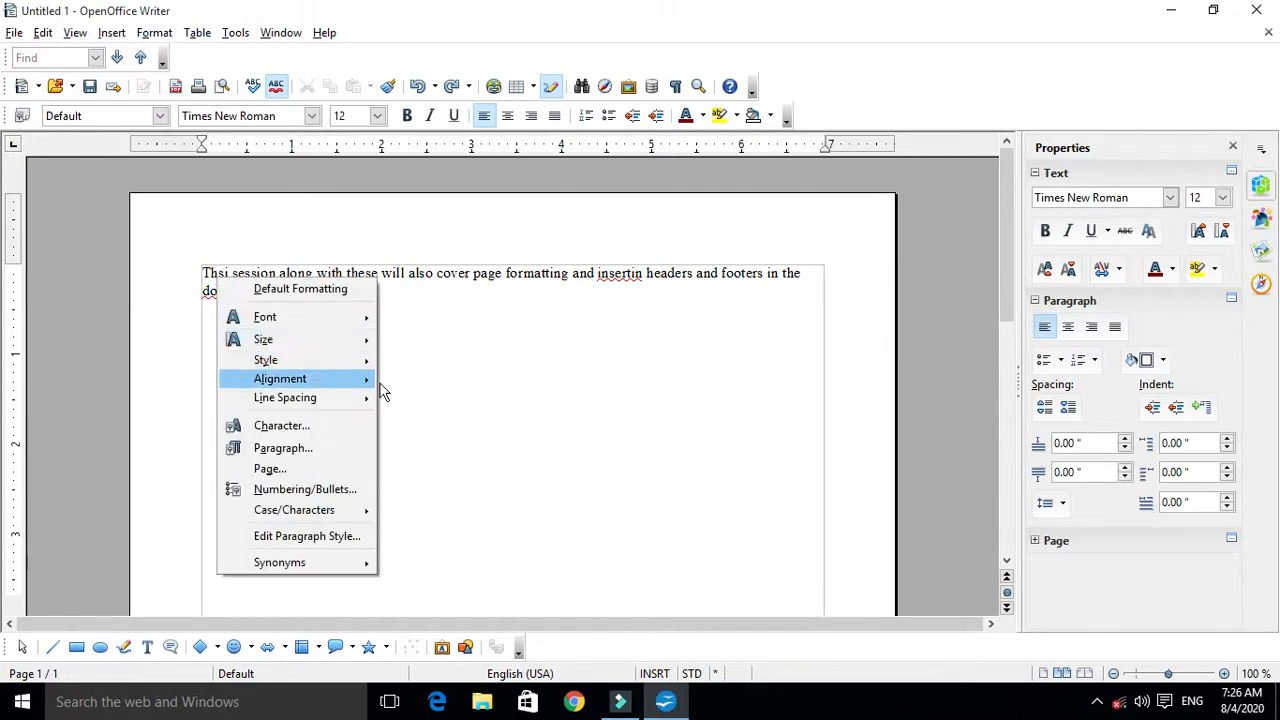
pyautogui.click(503, 390)
pyautogui.rightClick(622, 278)
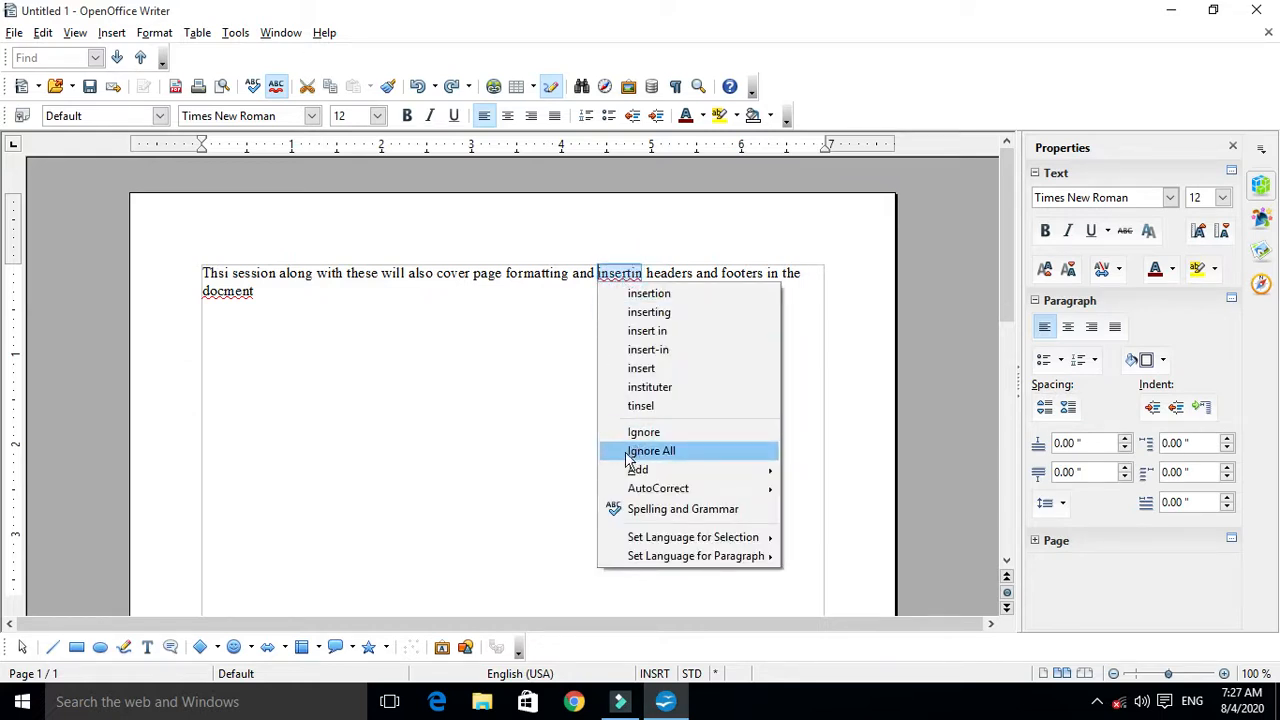
pyautogui.click(628, 452)
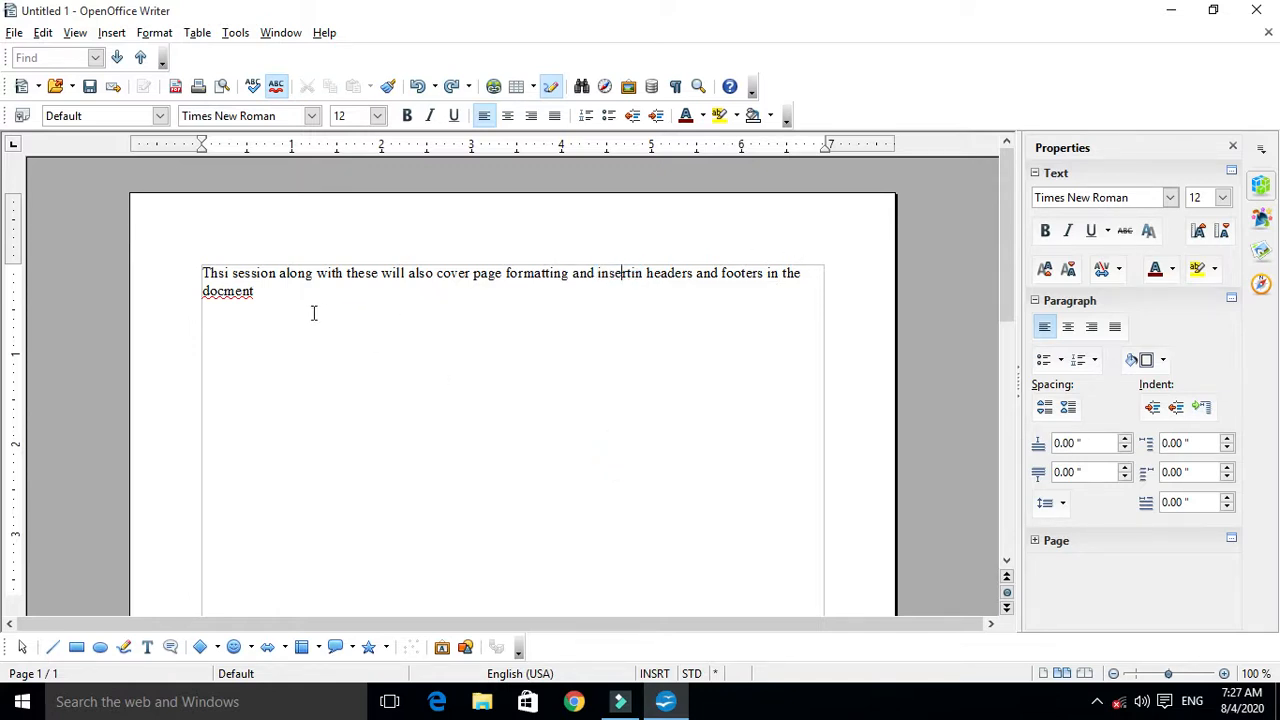
# Delete the word "docment." at the end of the sentence and restore it.
pyautogui.click(256, 293)
pyautogui.press('BackSpace')
pyautogui.press('BackSpace')
pyautogui.press('BackSpace')
pyautogui.press('BackSpace')
pyautogui.press('BackSpace')
pyautogui.press('BackSpace')
pyautogui.press('BackSpace')
pyautogui.press('BackSpace')
pyautogui.hotkey('ctrl', 'z')
pyautogui.hotkey('ctrl', 'y')
pyautogui.hotkey('ctrl', 'y')
pyautogui.hotkey('ctrl', 'y')
pyautogui.hotkey('ctrl', 'y')
pyautogui.click(276, 87)
pyautogui.click(557, 343)
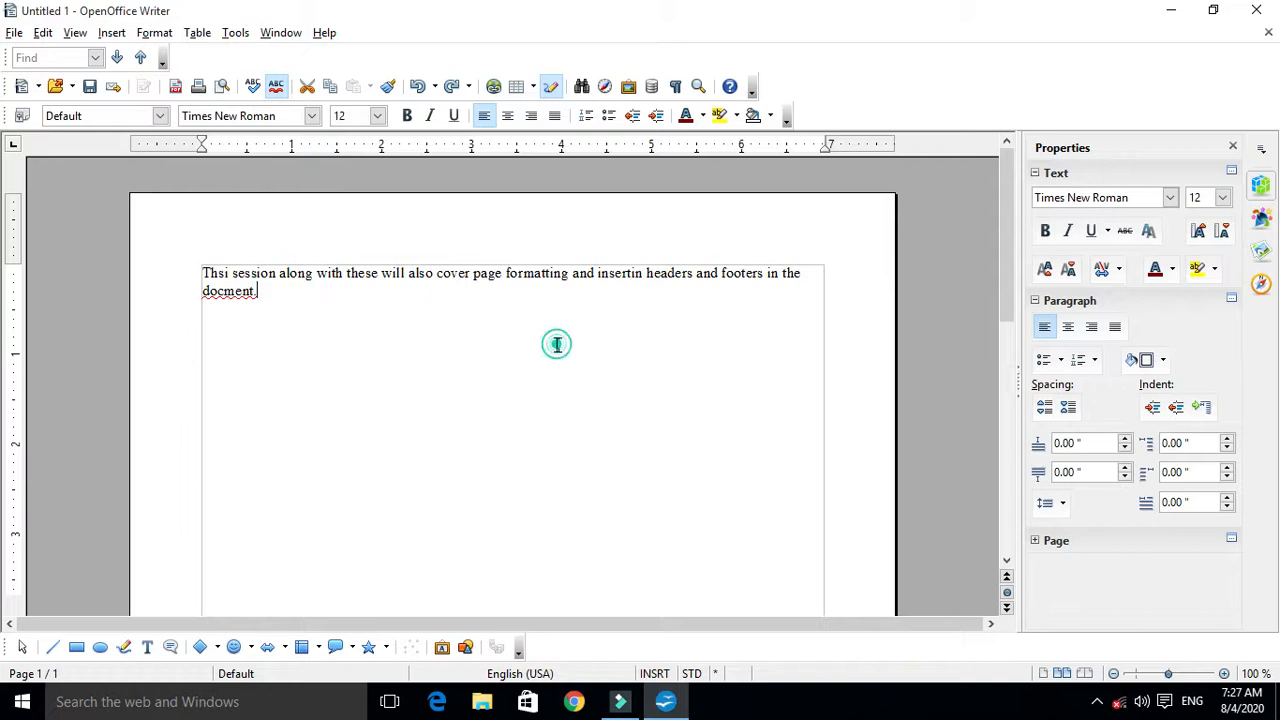
# Examine which word in the sentence is still flagged and review the dictionary and AutoCorrect options for "docment".
pyautogui.click(622, 279)
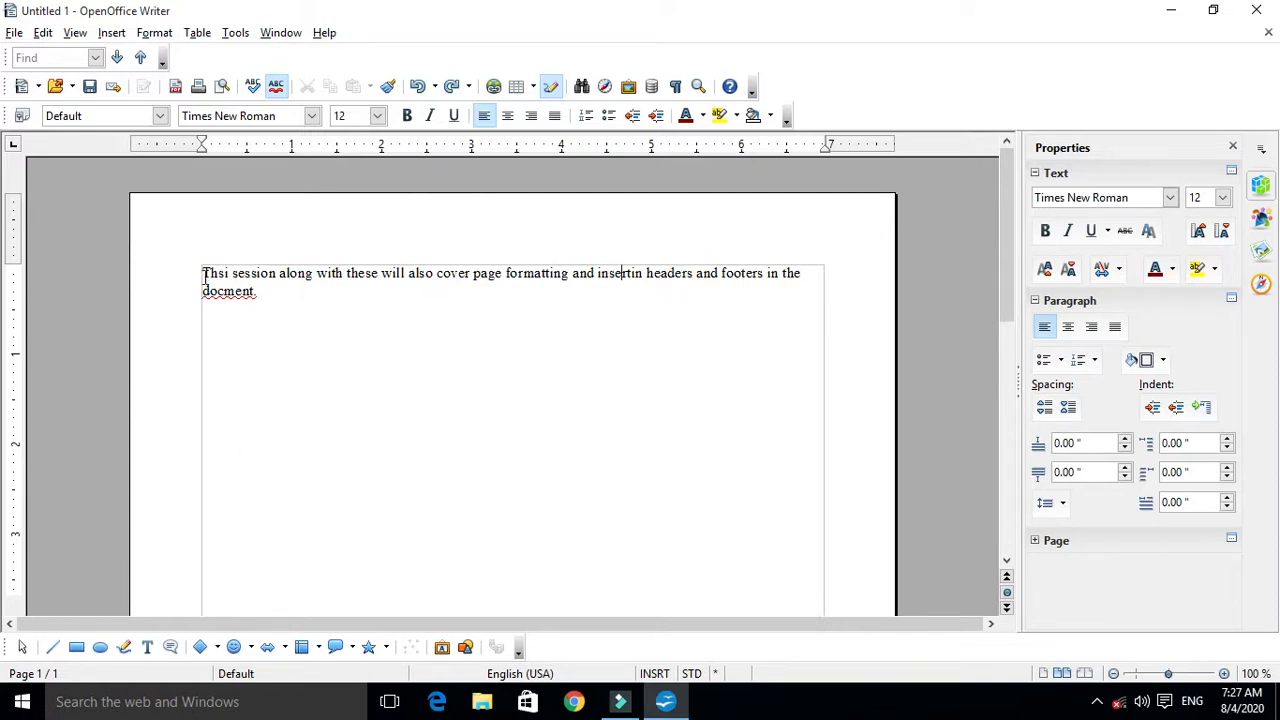
pyautogui.moveTo(203, 272); pyautogui.dragTo(271, 300)
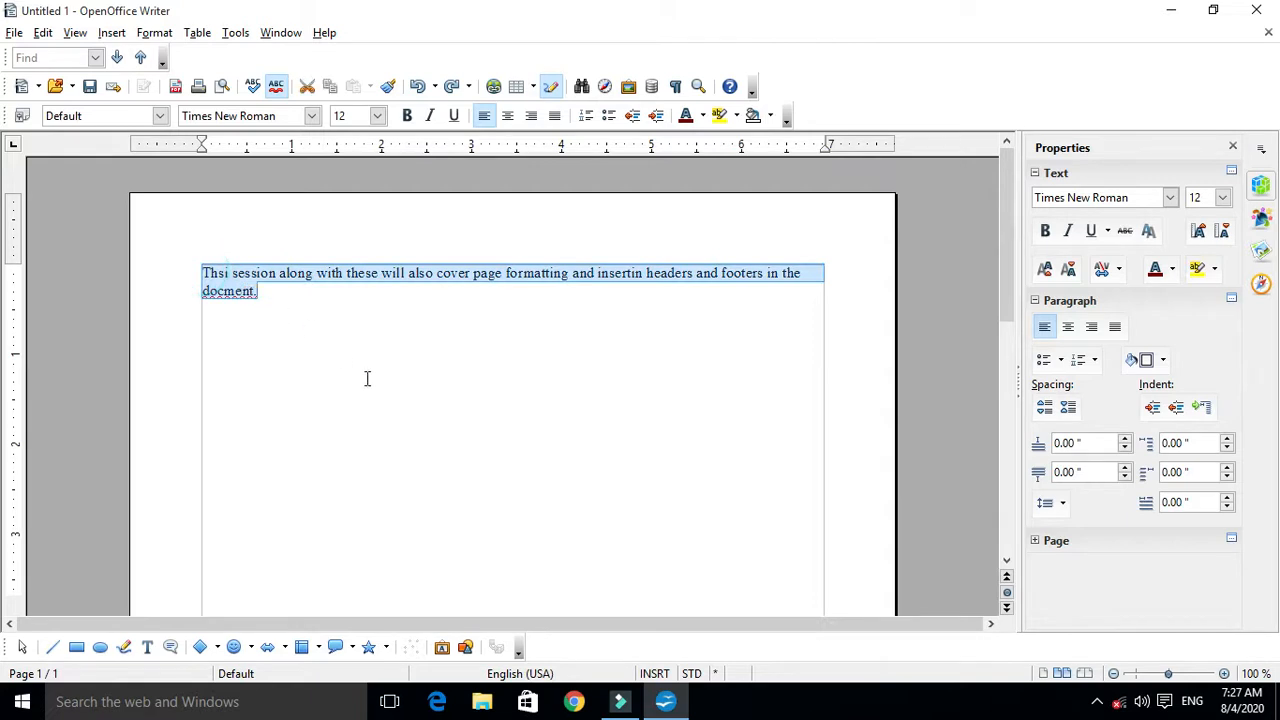
pyautogui.click(343, 344)
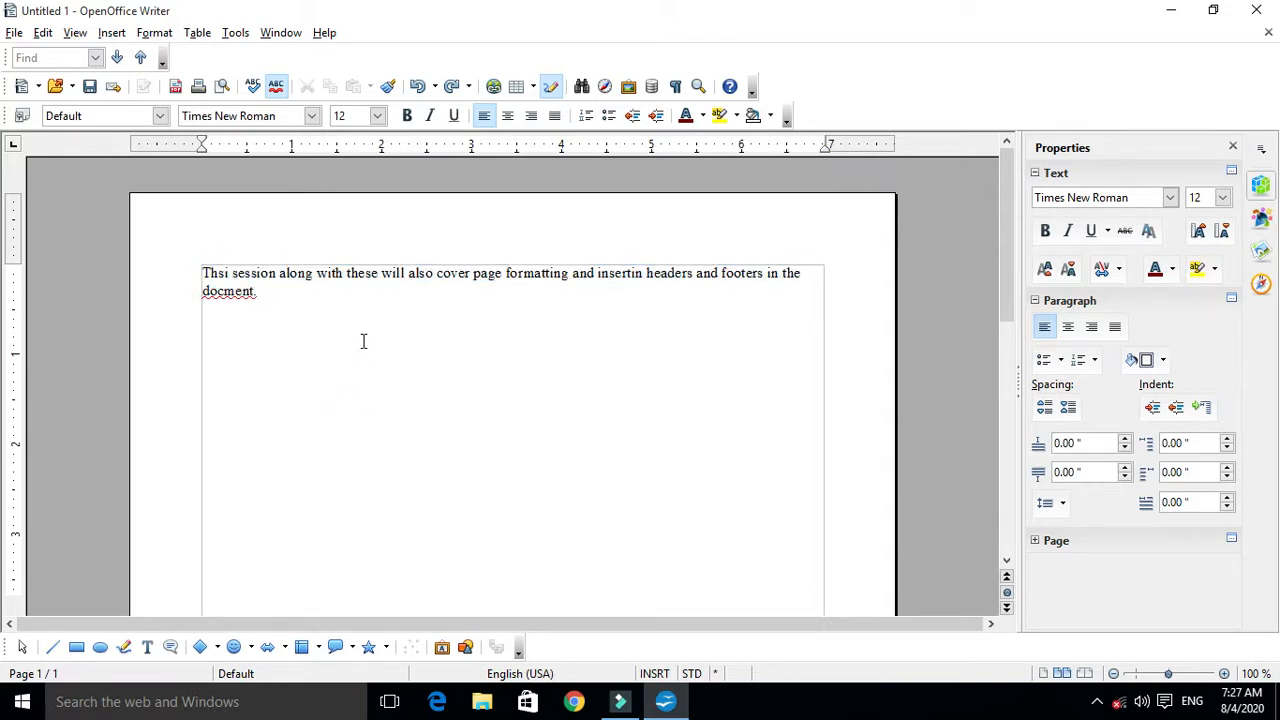
pyautogui.rightClick(226, 291)
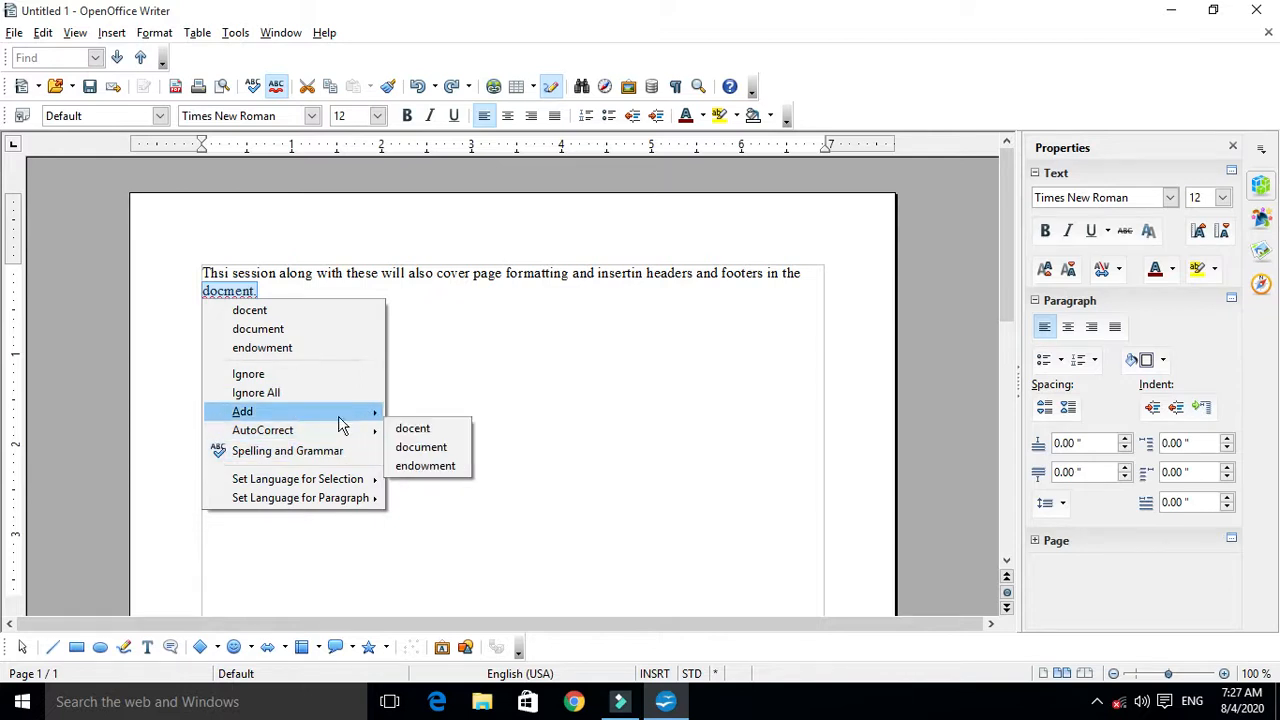
pyautogui.moveTo(339, 419)
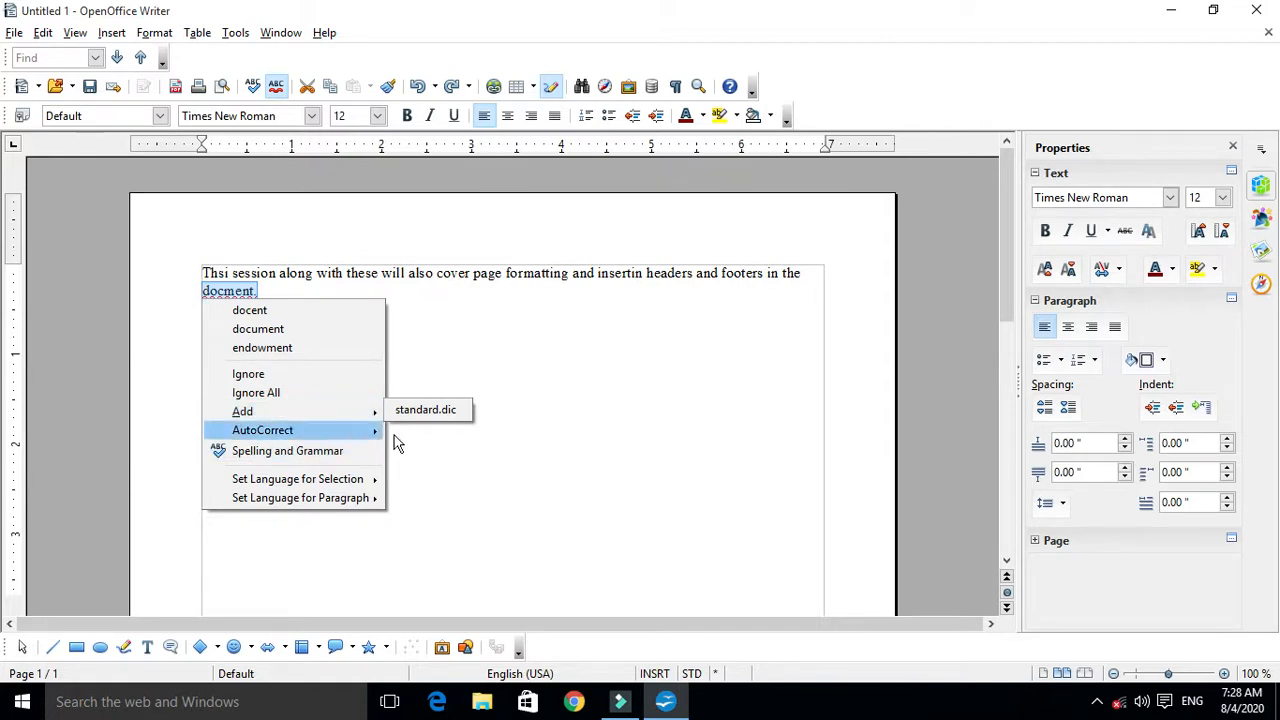
pyautogui.click(484, 424)
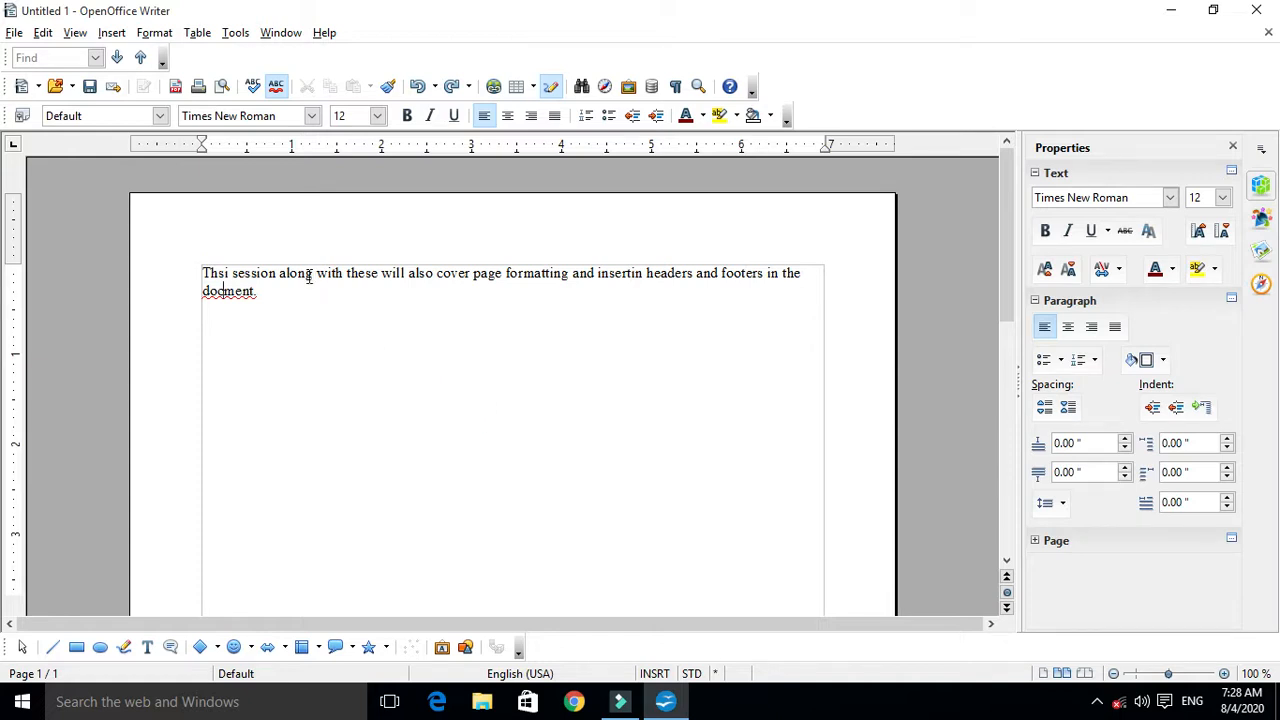
# Correct "docment" to "document" with an AutoCorrect entry from its spelling suggestions.
pyautogui.rightClick(226, 290)
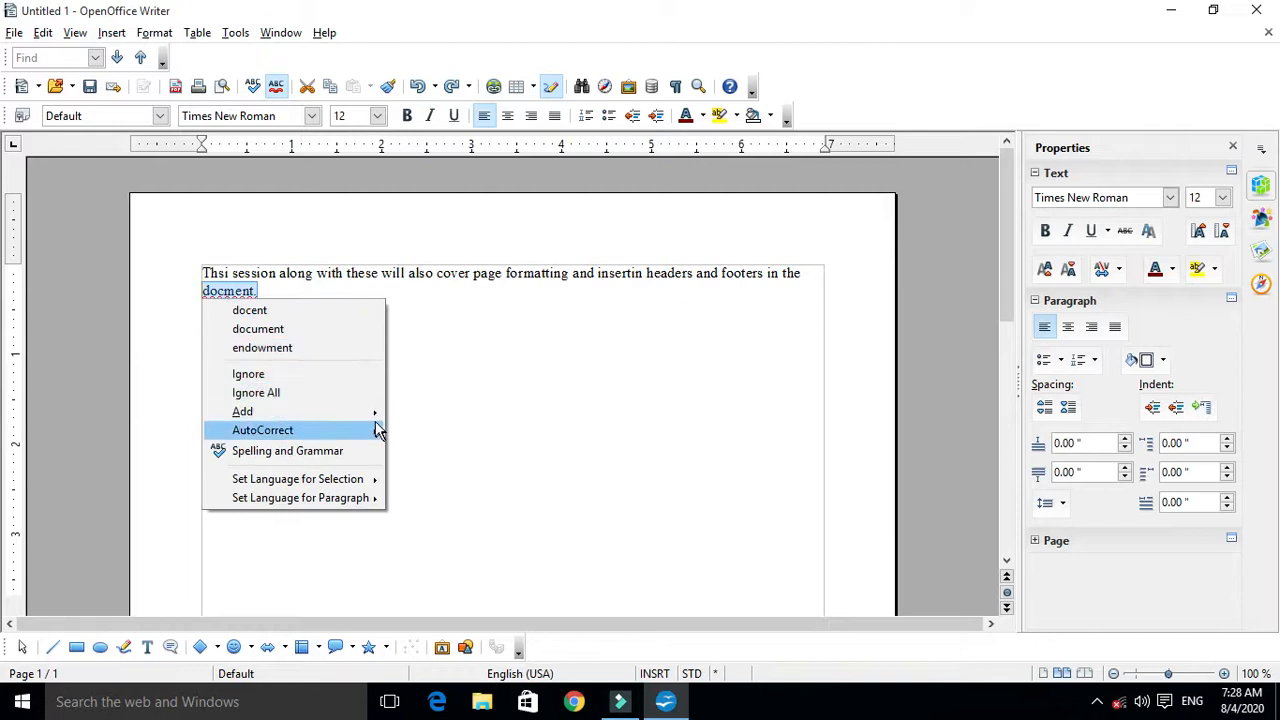
pyautogui.moveTo(372, 413)
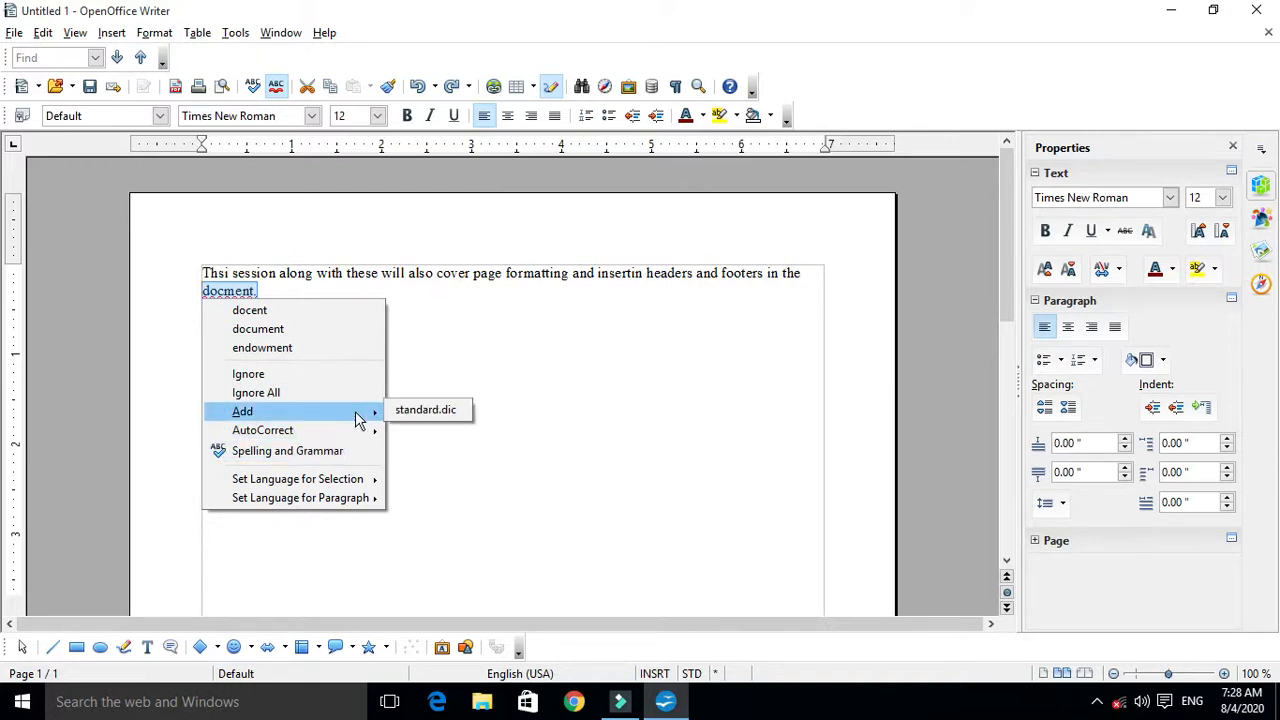
pyautogui.moveTo(288, 432)
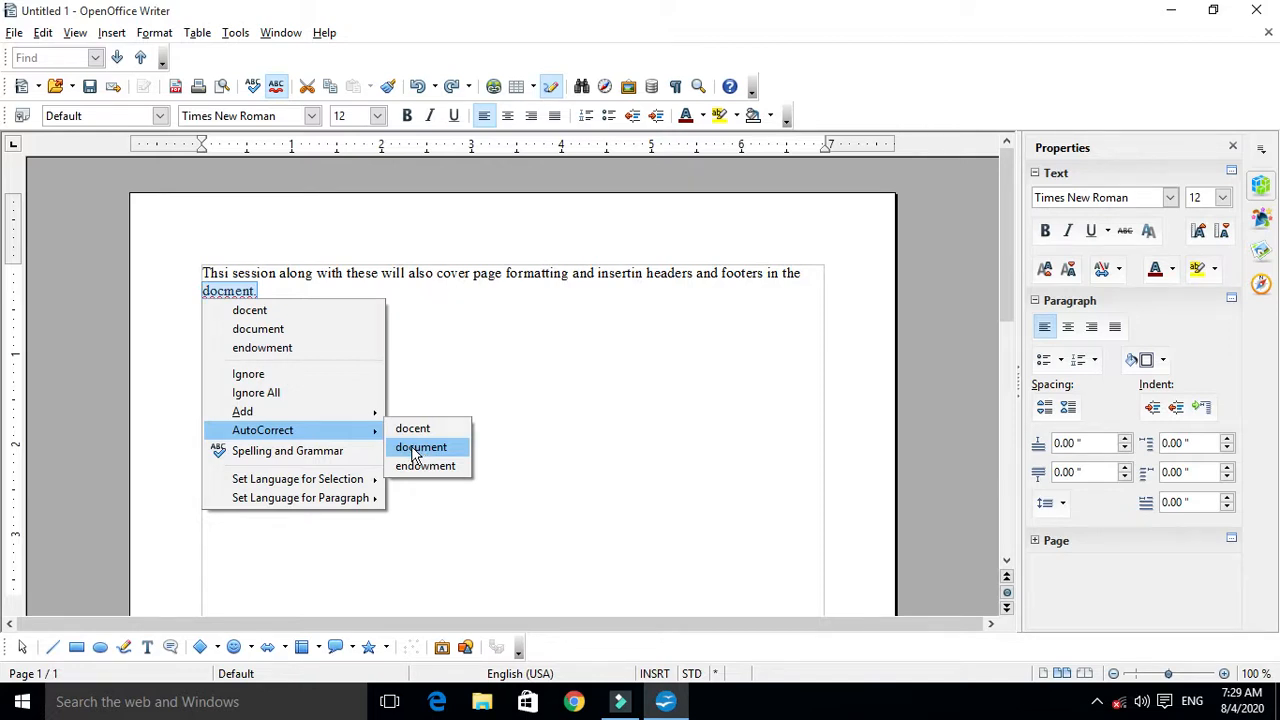
pyautogui.click(416, 452)
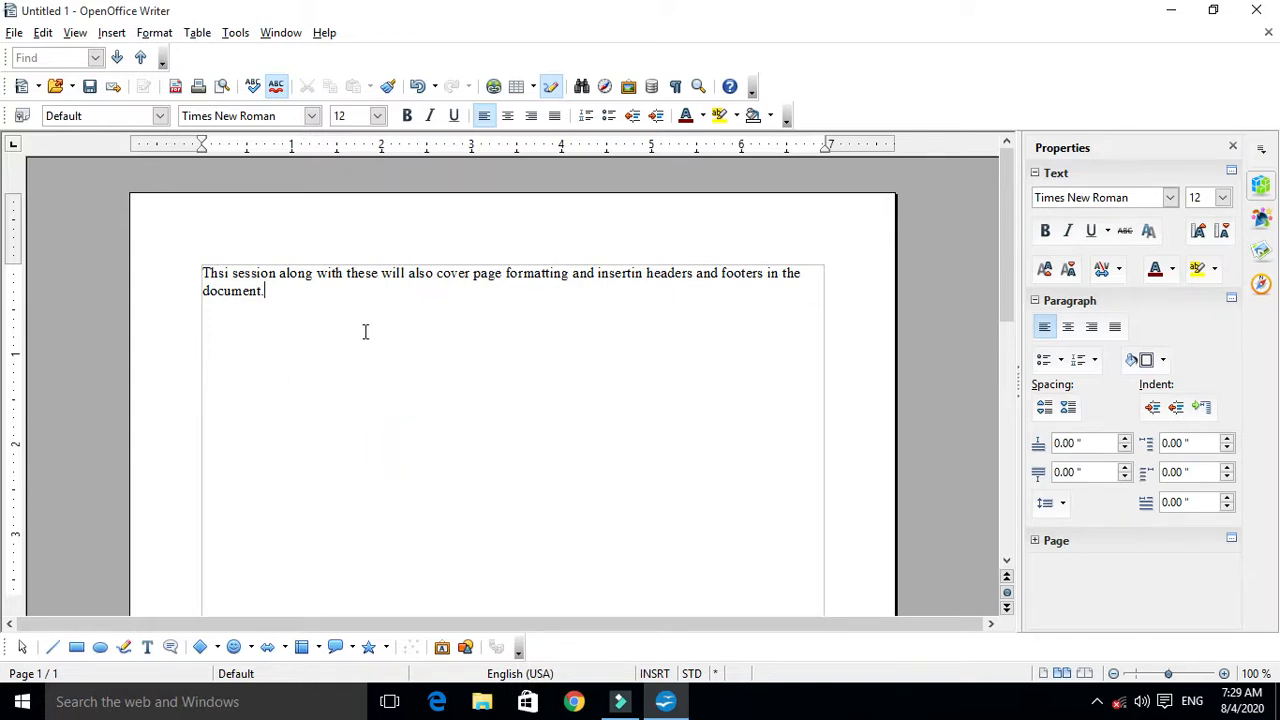
# Enter "docment" on a new line to test the AutoCorrect entry and select the resulting word.
pyautogui.press('Return')
pyautogui.write('docment')
pyautogui.click(273, 310)
pyautogui.keyDown('shift'); pyautogui.click(200, 314); pyautogui.keyUp('shift')
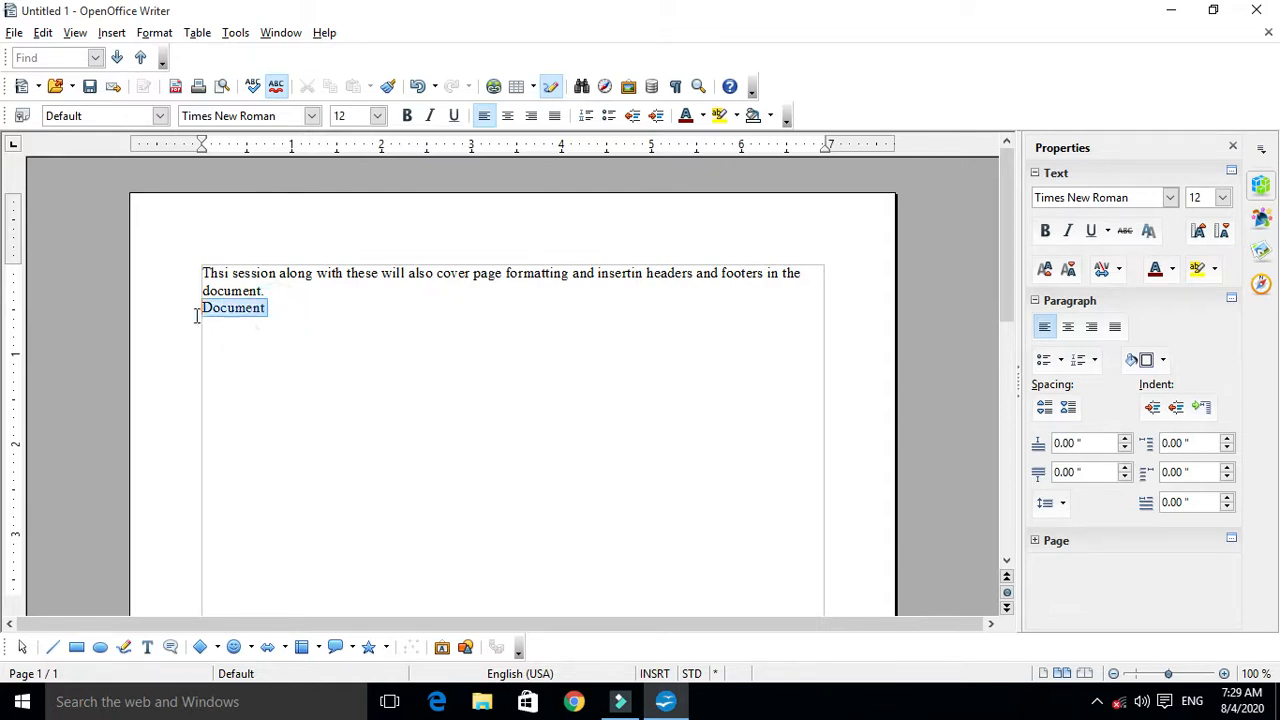
# Compare the corrected "document" in the sentence with the word "Document" on the line below.
pyautogui.click(262, 290)
pyautogui.moveTo(262, 290); pyautogui.dragTo(200, 292)
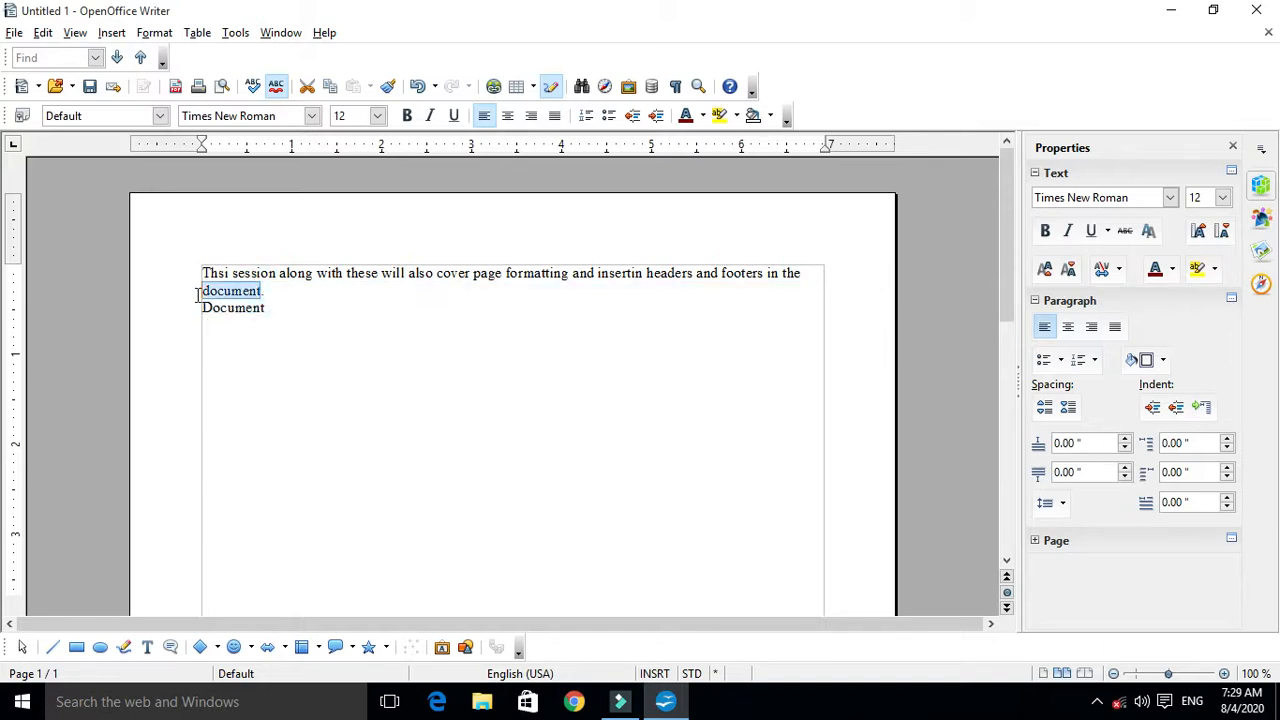
pyautogui.moveTo(310, 308); pyautogui.dragTo(201, 310)
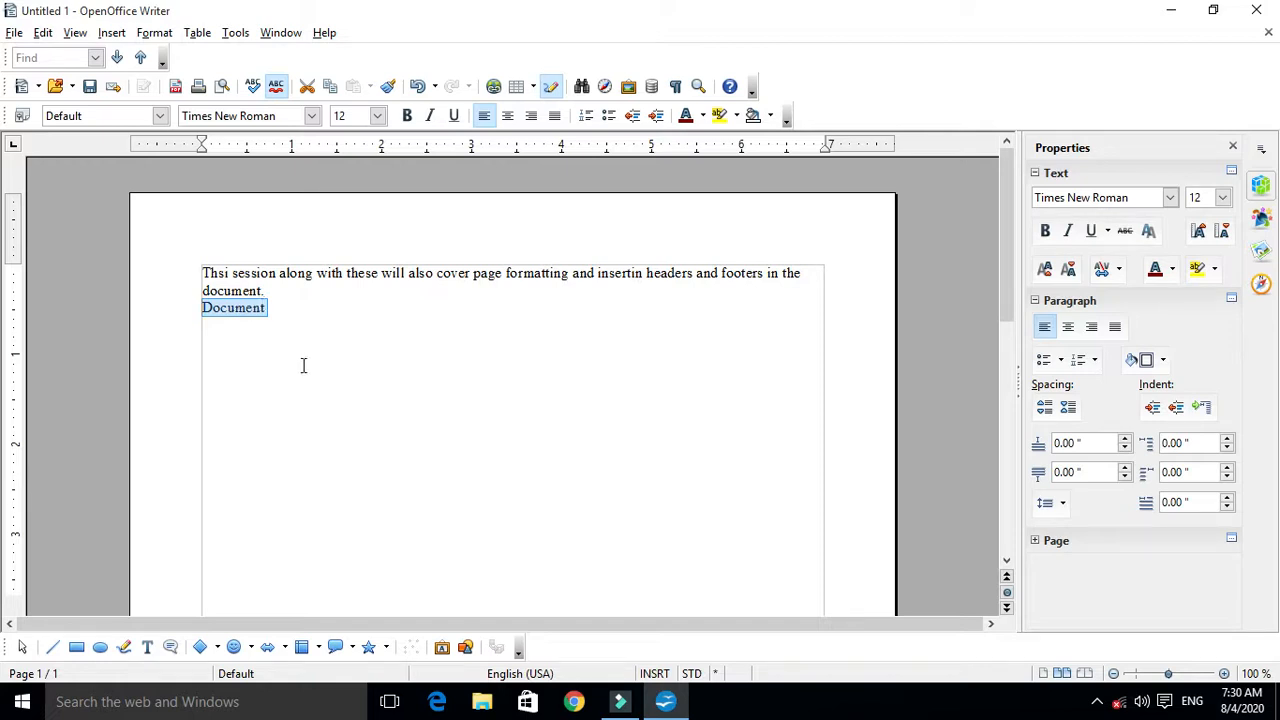
# Add "this" and the misspelled word "insertuj" on new lines and view the spelling suggestions for "insertuj".
pyautogui.click(271, 307)
pyautogui.press('Return')
pyautogui.write('t')
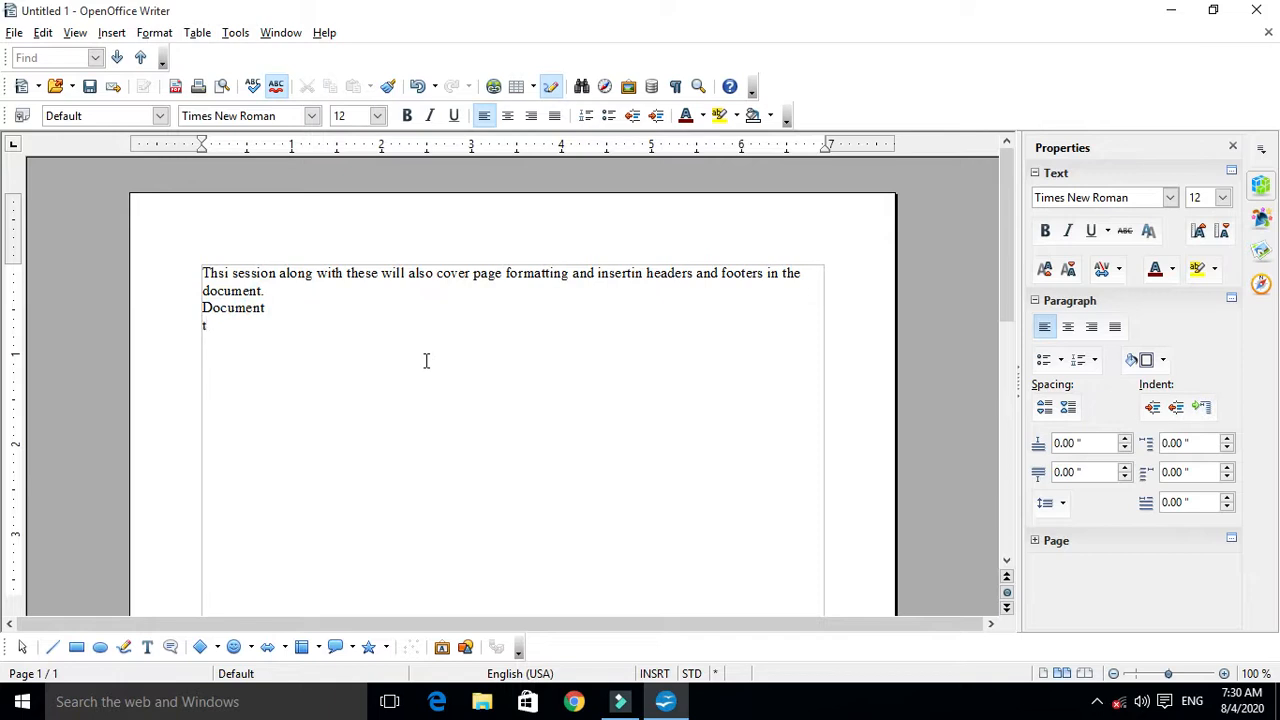
pyautogui.write('his')
pyautogui.press('Return')
pyautogui.write('insertuj')
pyautogui.rightClick(243, 343)
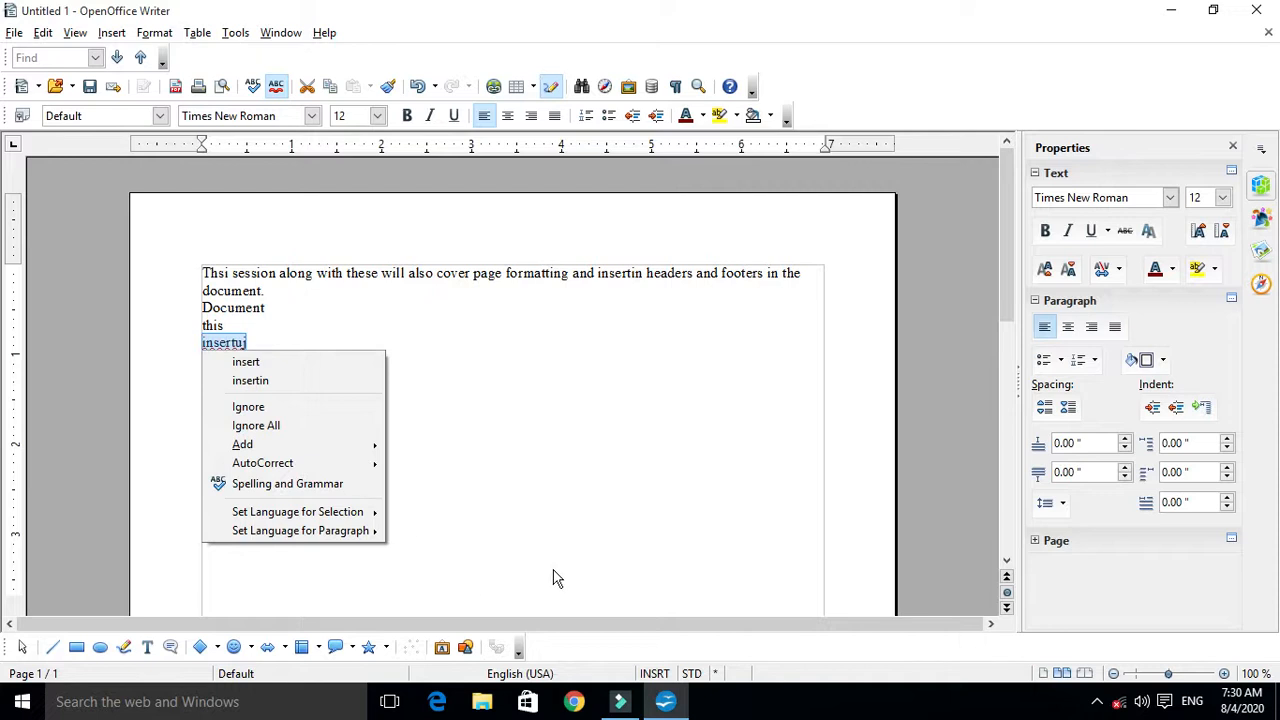
pyautogui.click(512, 455)
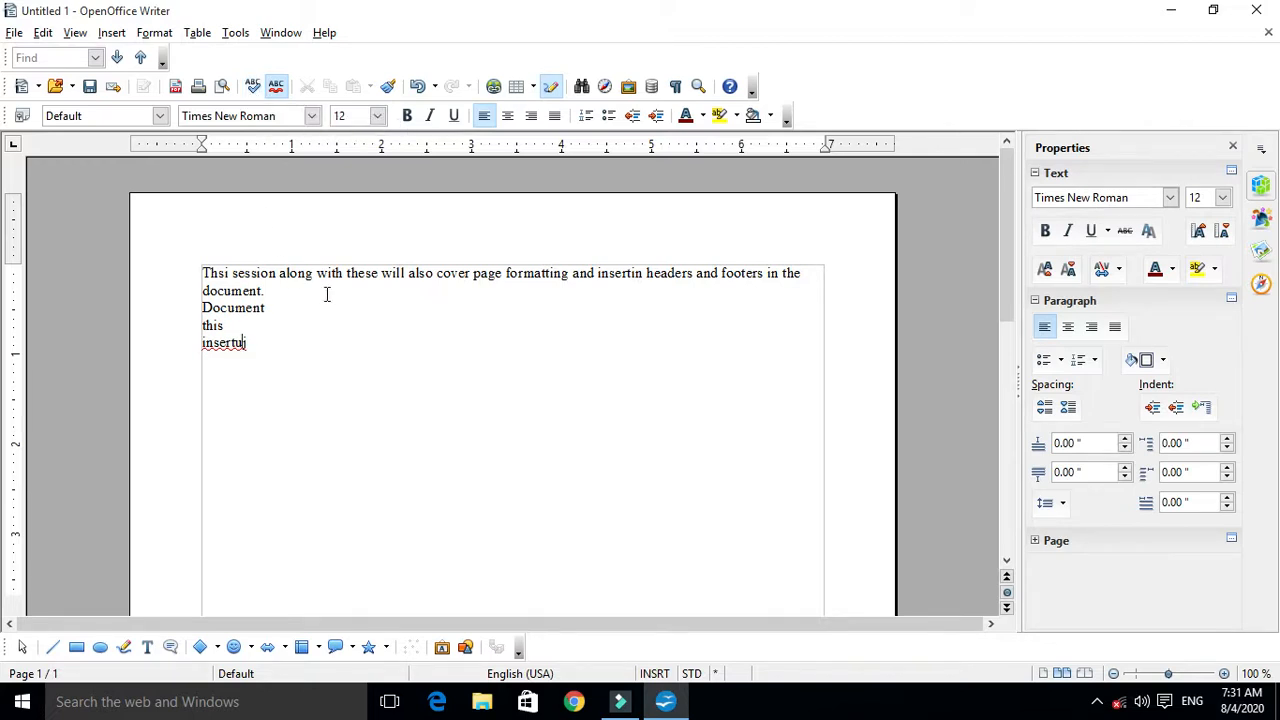
# Open the Spelling and Grammar check and place its dialog clear of the misspelled word "insertuj".
pyautogui.click(254, 88)
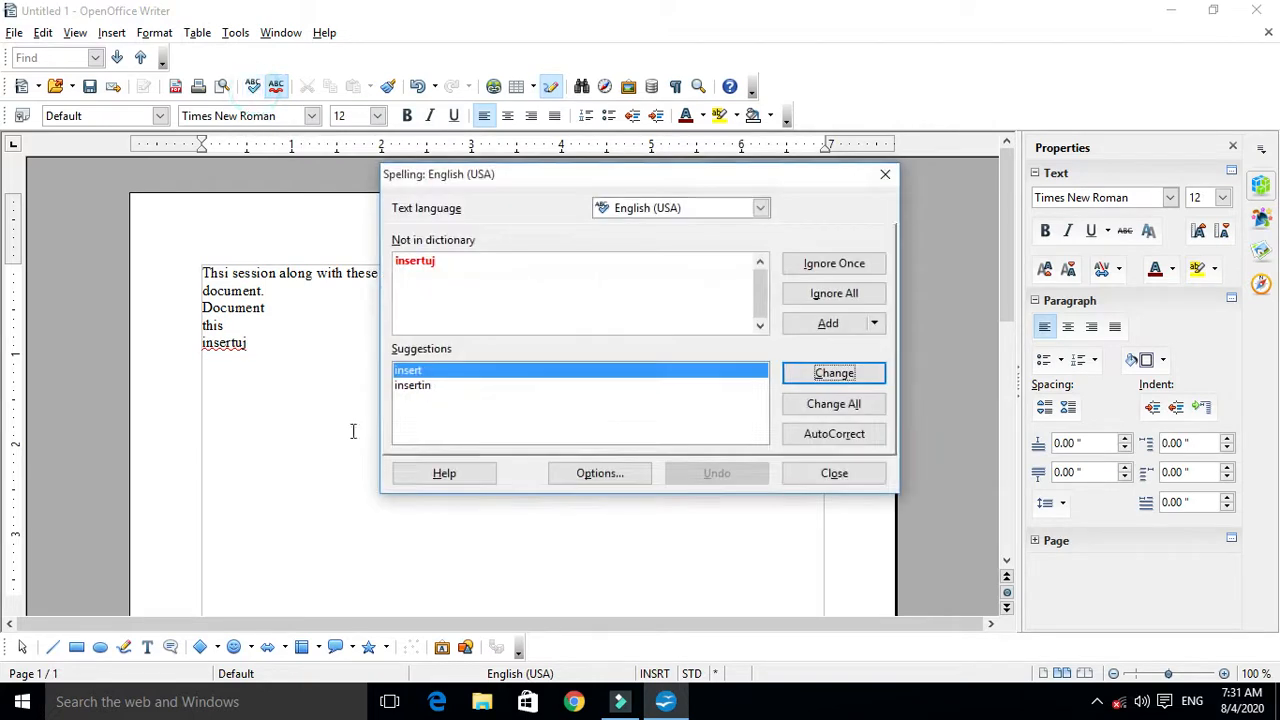
pyautogui.moveTo(645, 172); pyautogui.dragTo(594, 223)
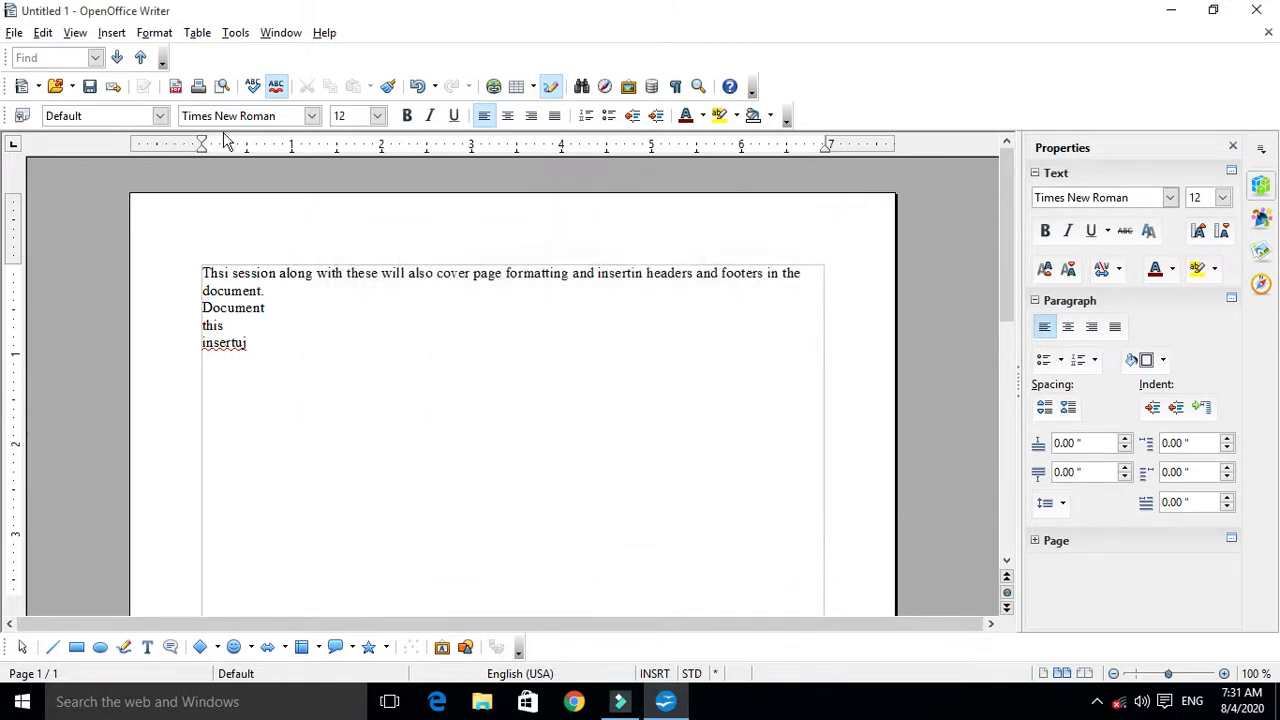
pyautogui.click(233, 36)
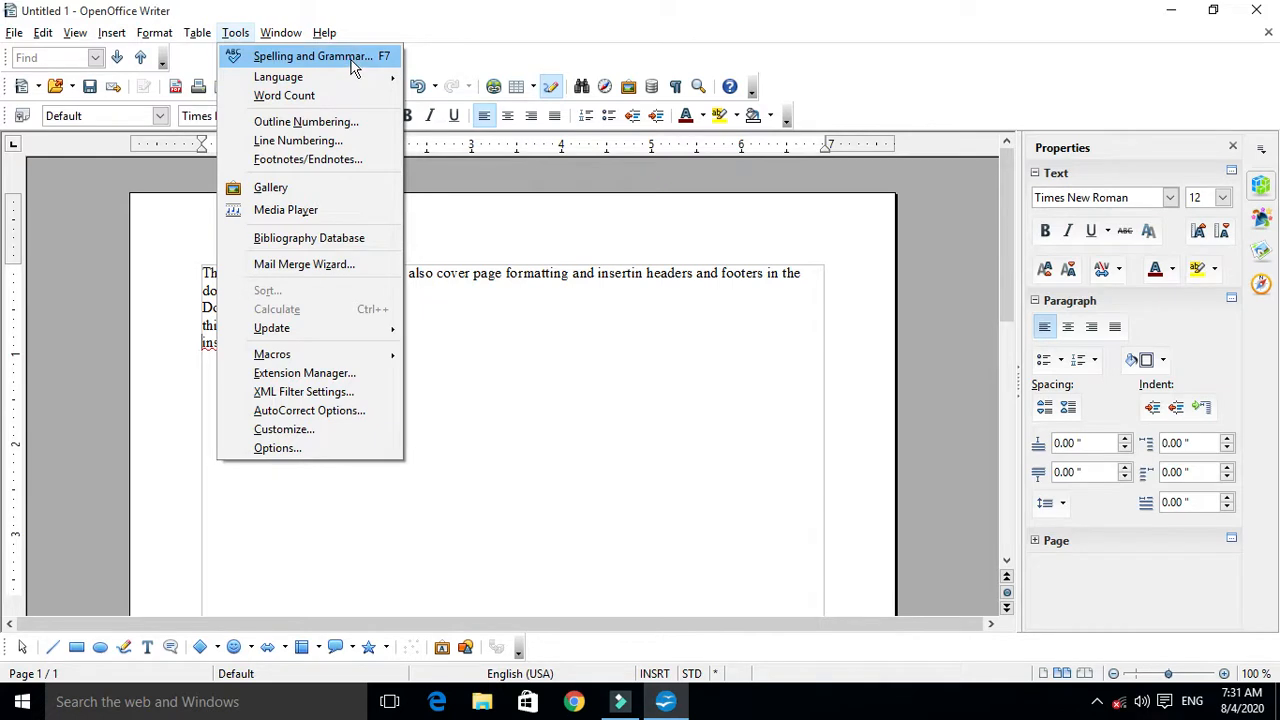
pyautogui.click(522, 367)
pyautogui.click(233, 36)
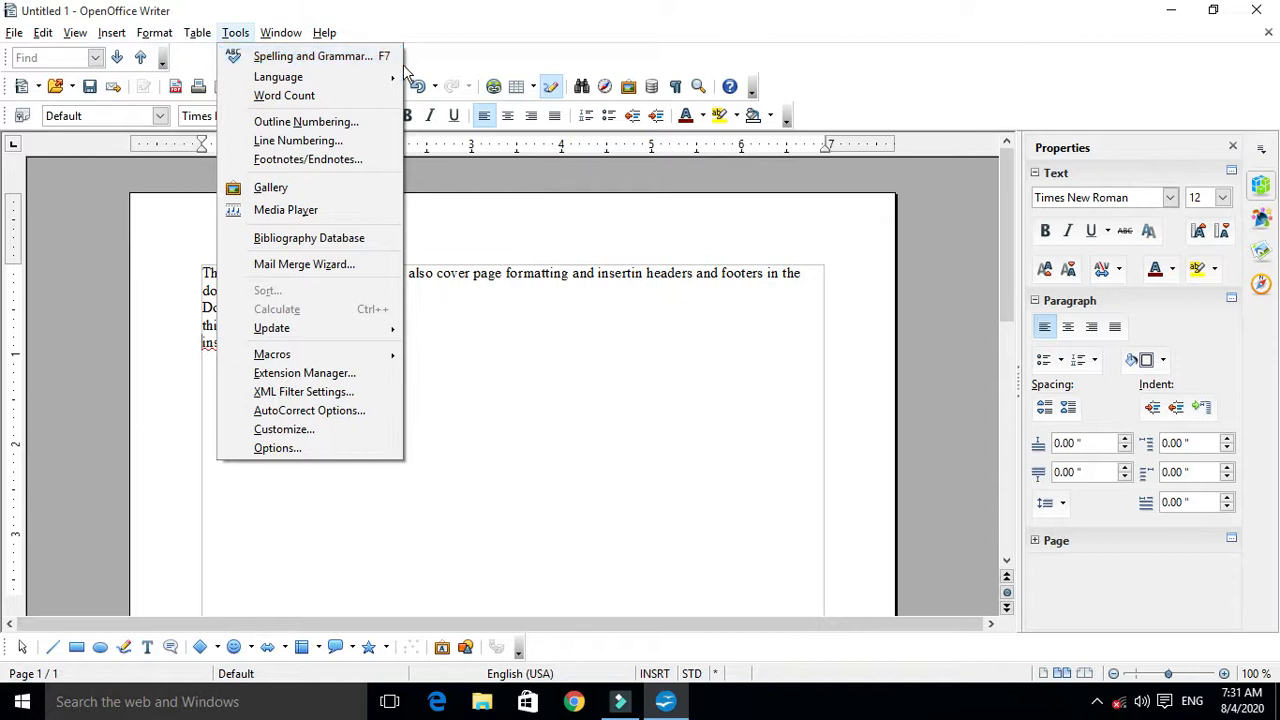
pyautogui.click(339, 55)
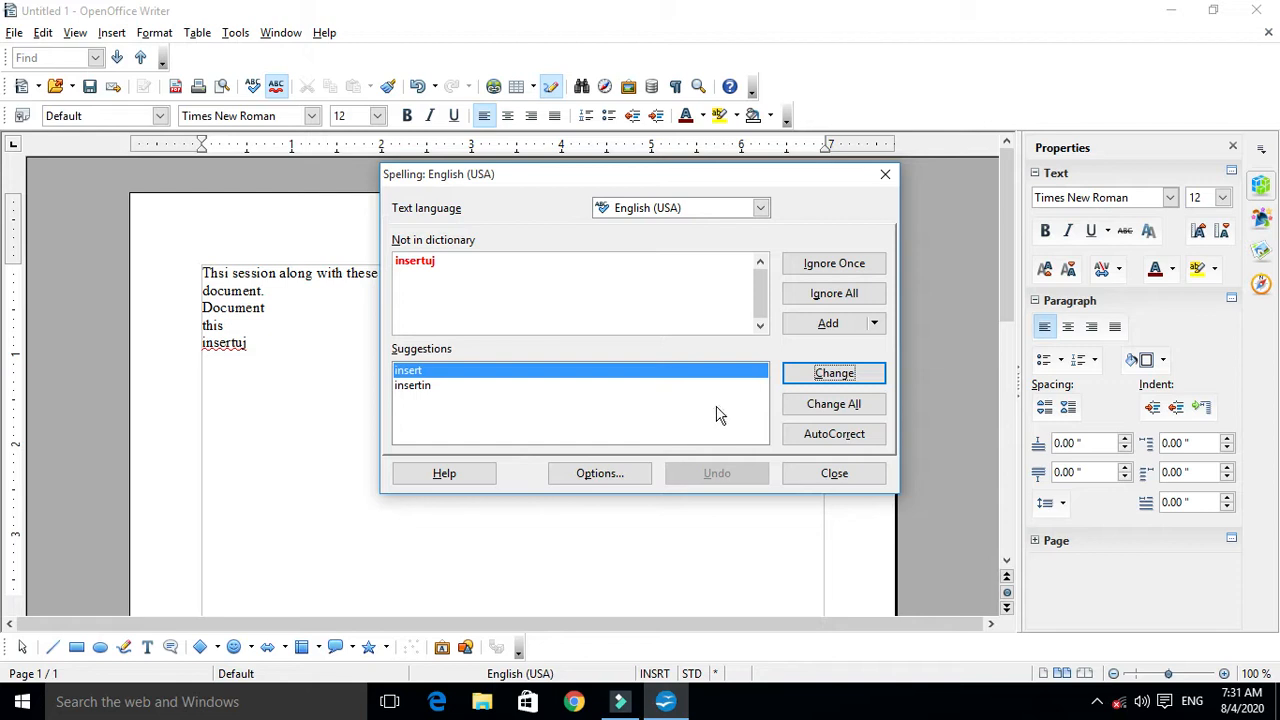
pyautogui.moveTo(683, 176); pyautogui.dragTo(748, 286)
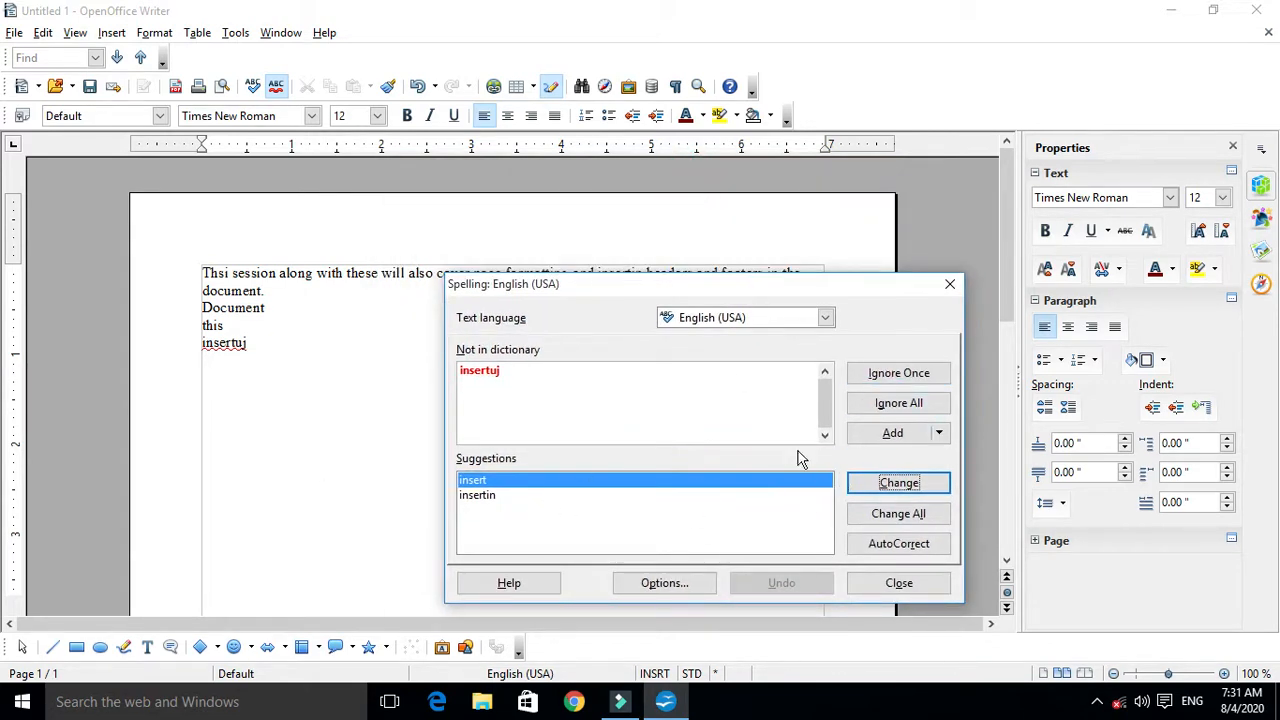
pyautogui.click(234, 34)
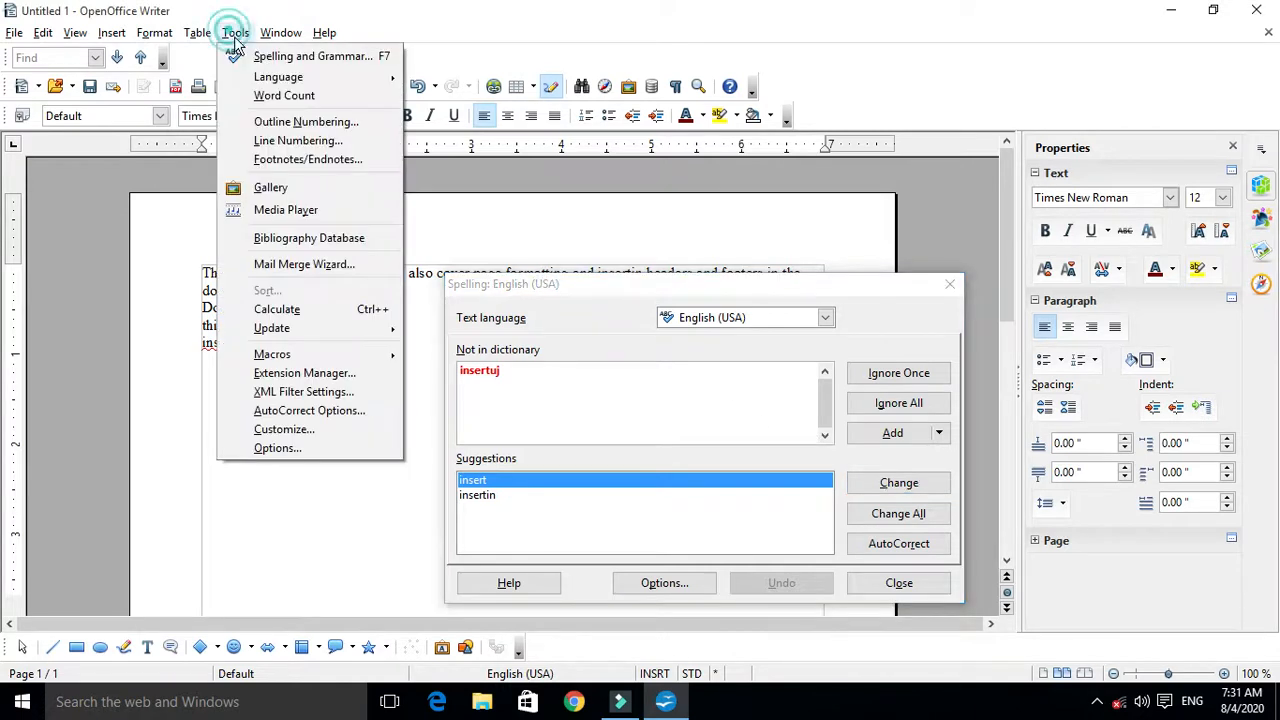
pyautogui.click(598, 290)
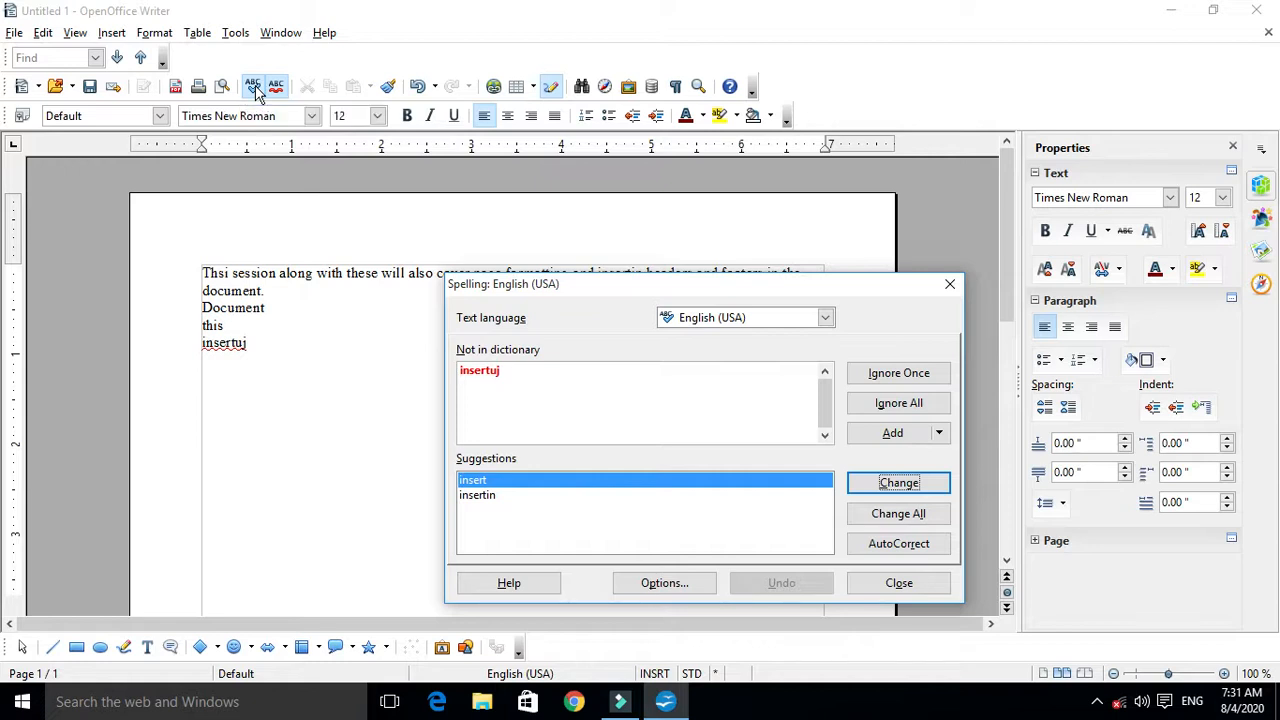
pyautogui.moveTo(588, 291); pyautogui.dragTo(571, 214)
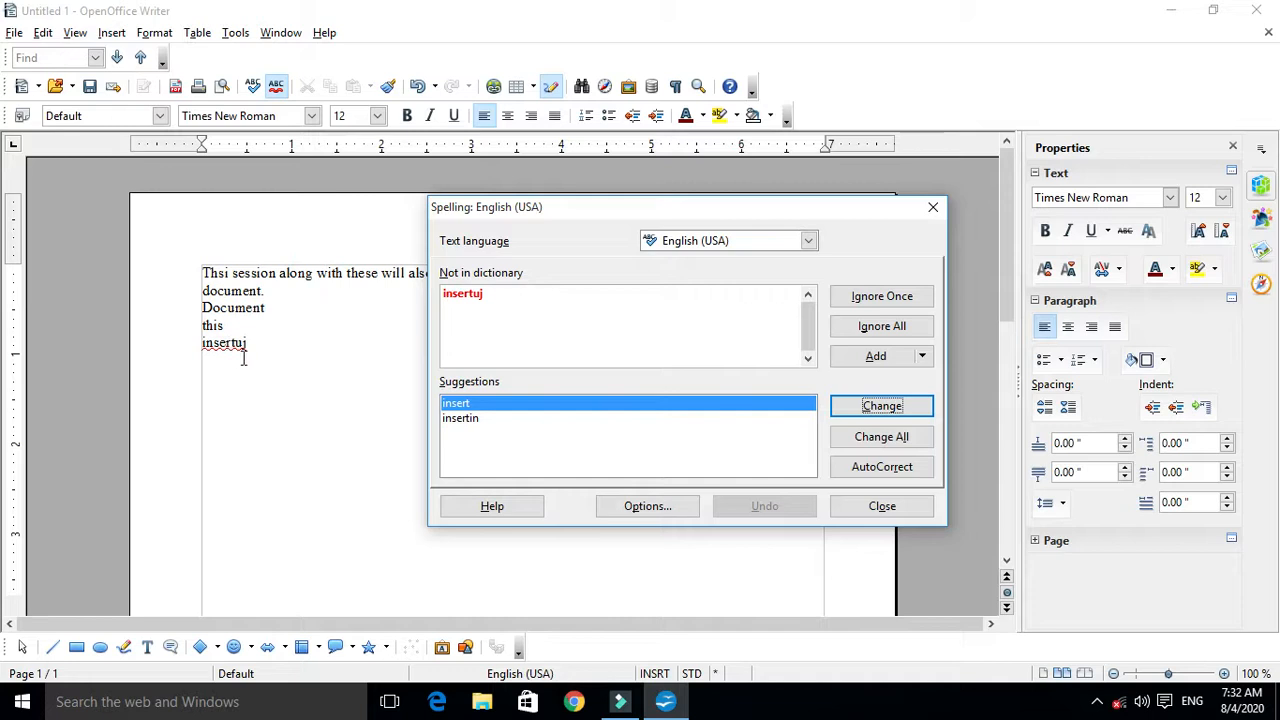
# Change "insertuj" to the suggestion "insert" and continue the spelling check from the beginning of the document.
pyautogui.click(494, 292)
pyautogui.moveTo(494, 292); pyautogui.dragTo(429, 289)
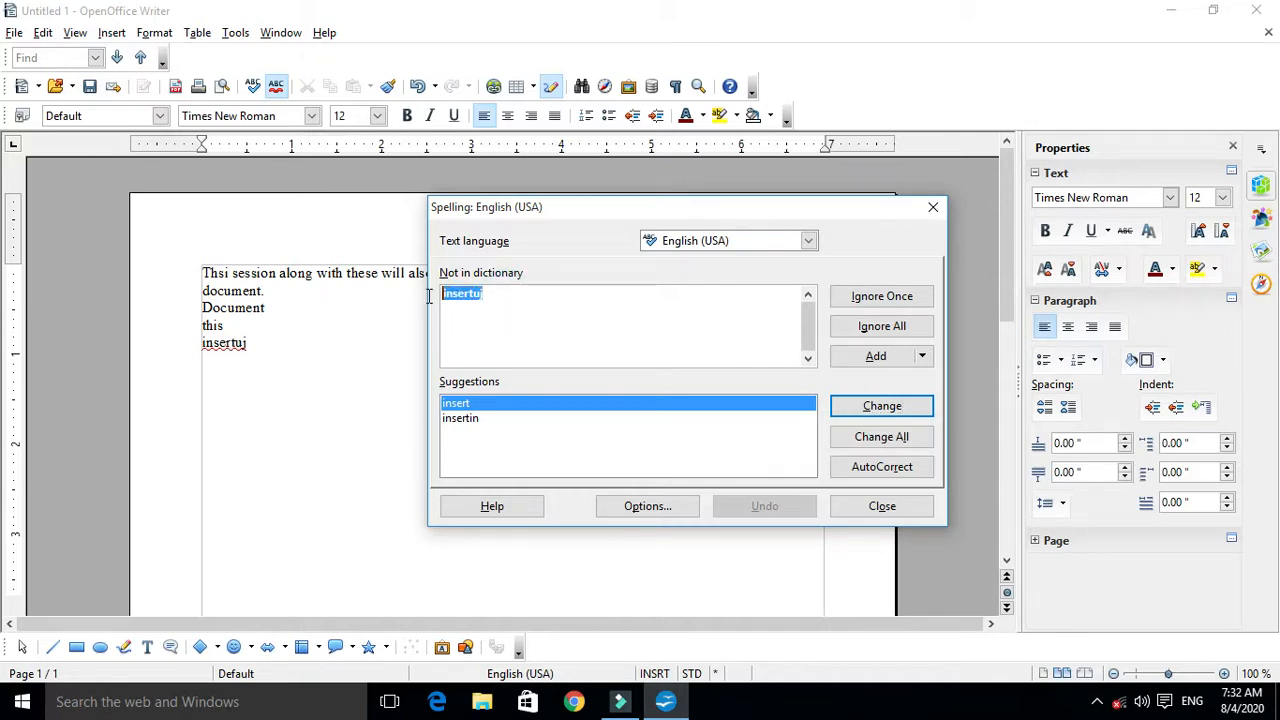
pyautogui.click(507, 340)
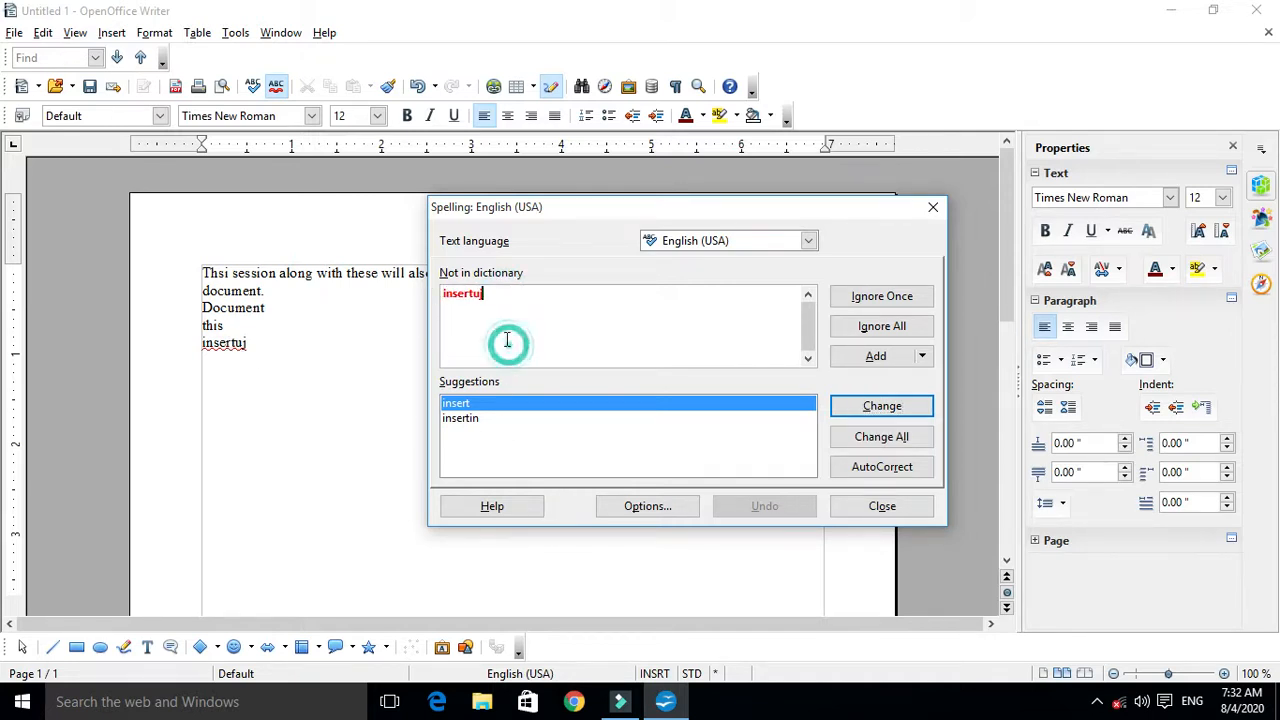
pyautogui.click(485, 420)
pyautogui.click(467, 407)
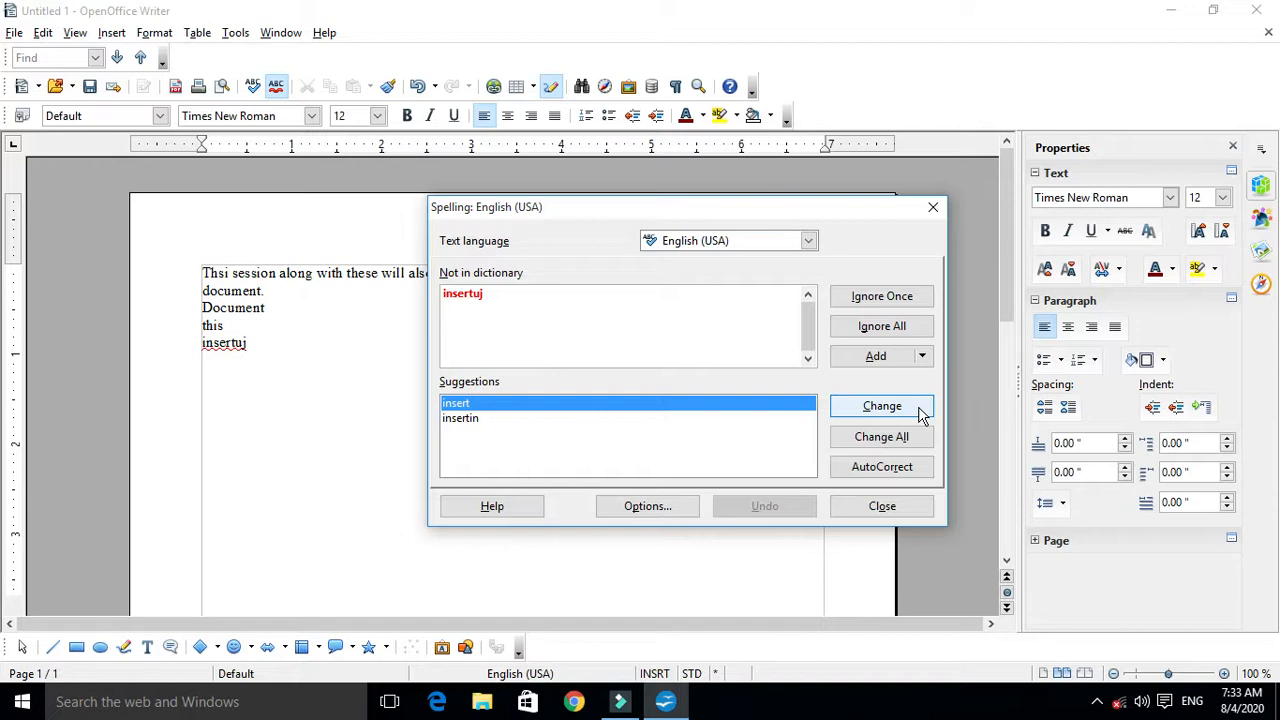
pyautogui.click(882, 406)
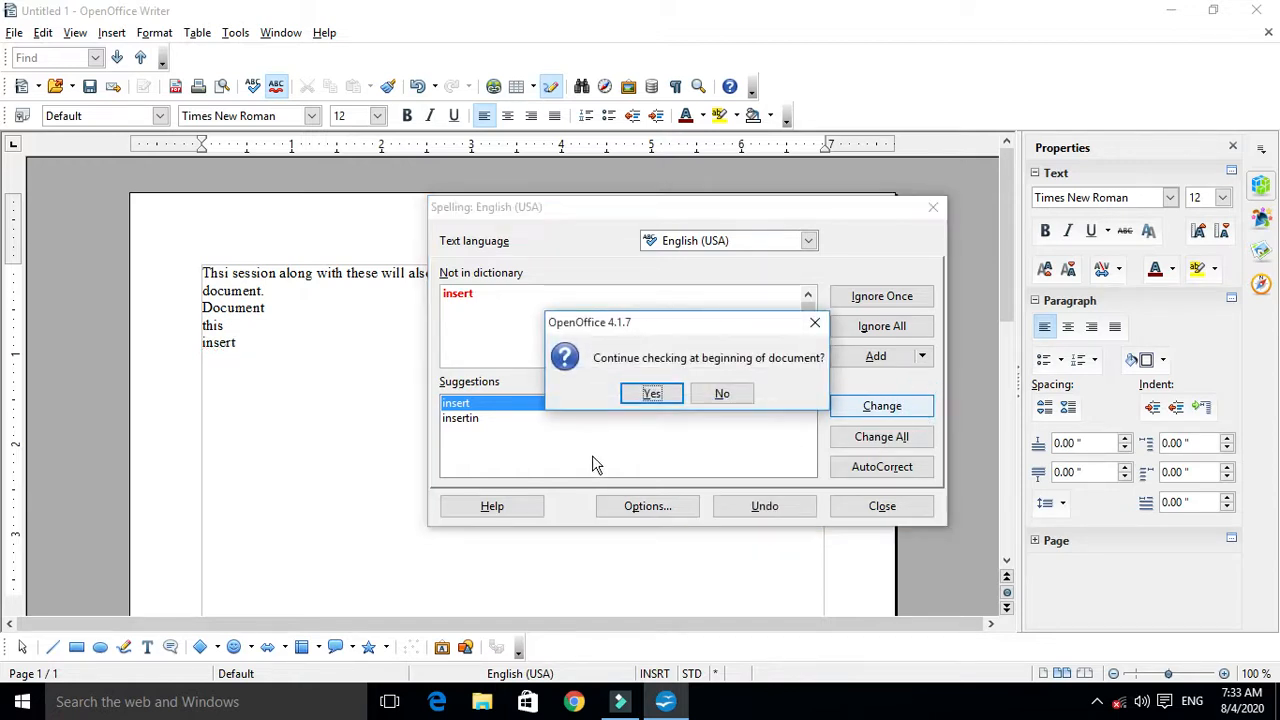
pyautogui.click(660, 396)
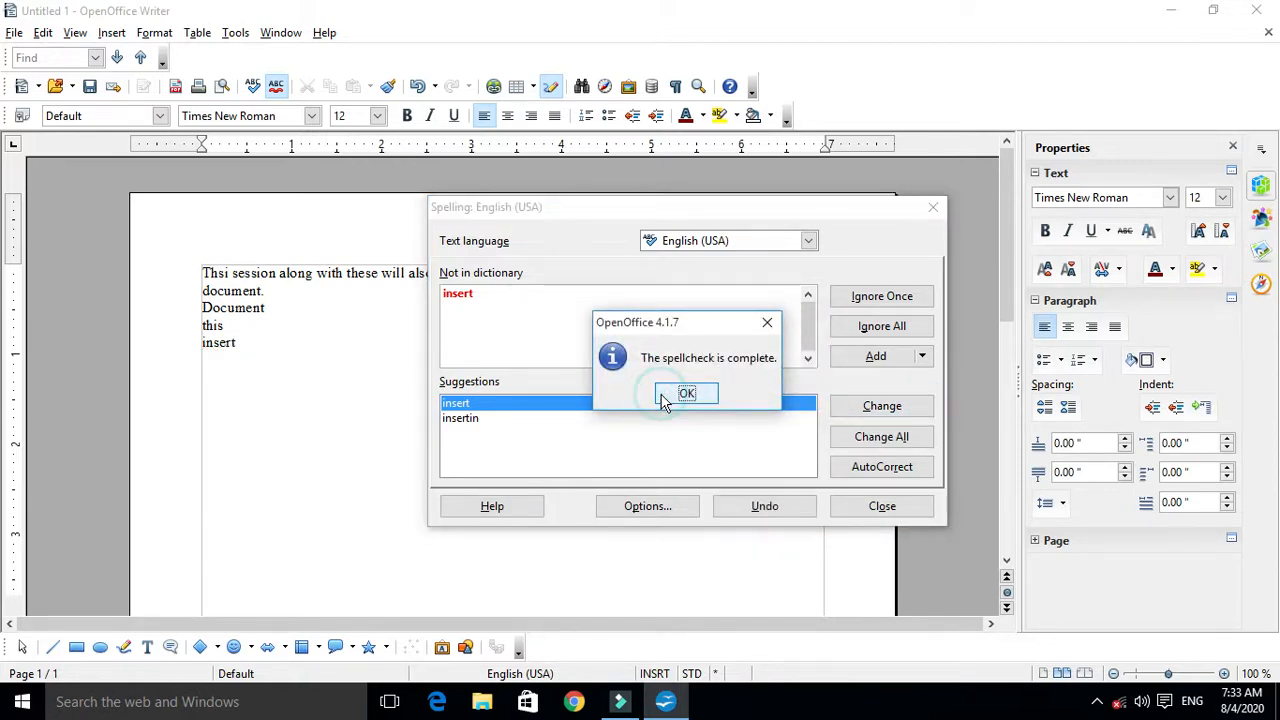
pyautogui.click(684, 394)
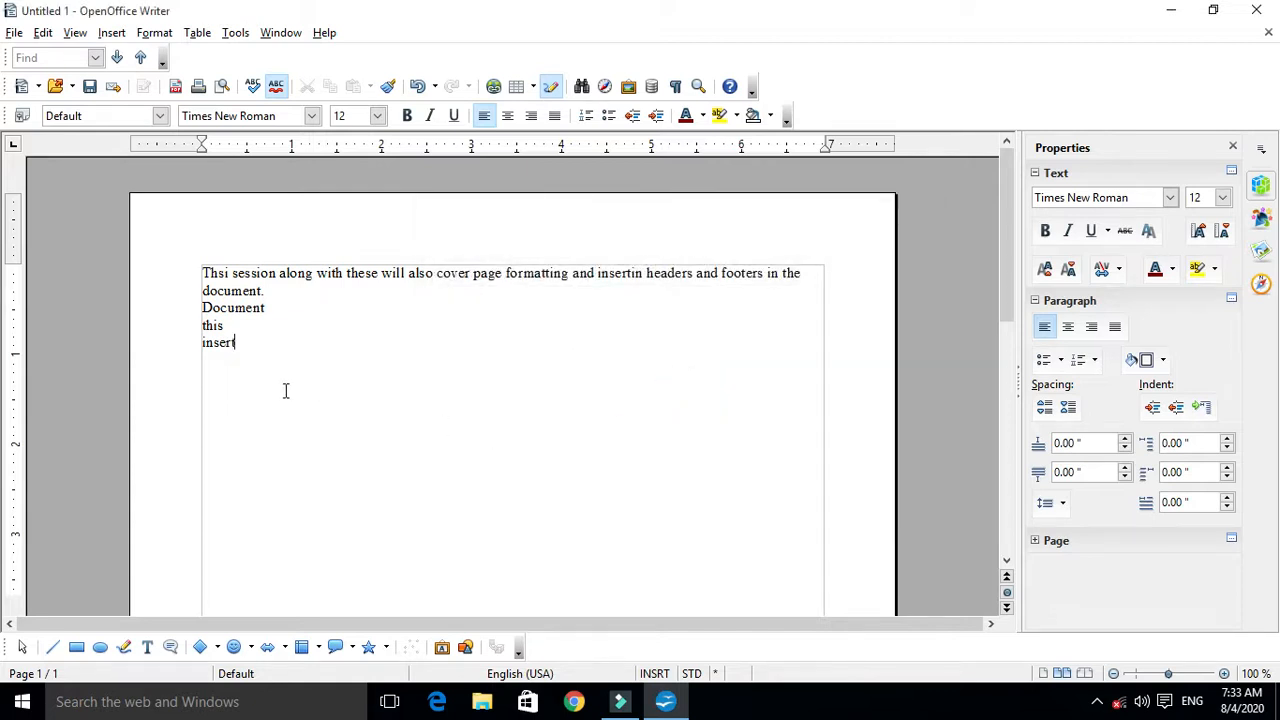
# Undo the spelling change made to the word on the last line.
pyautogui.moveTo(259, 343); pyautogui.dragTo(183, 349)
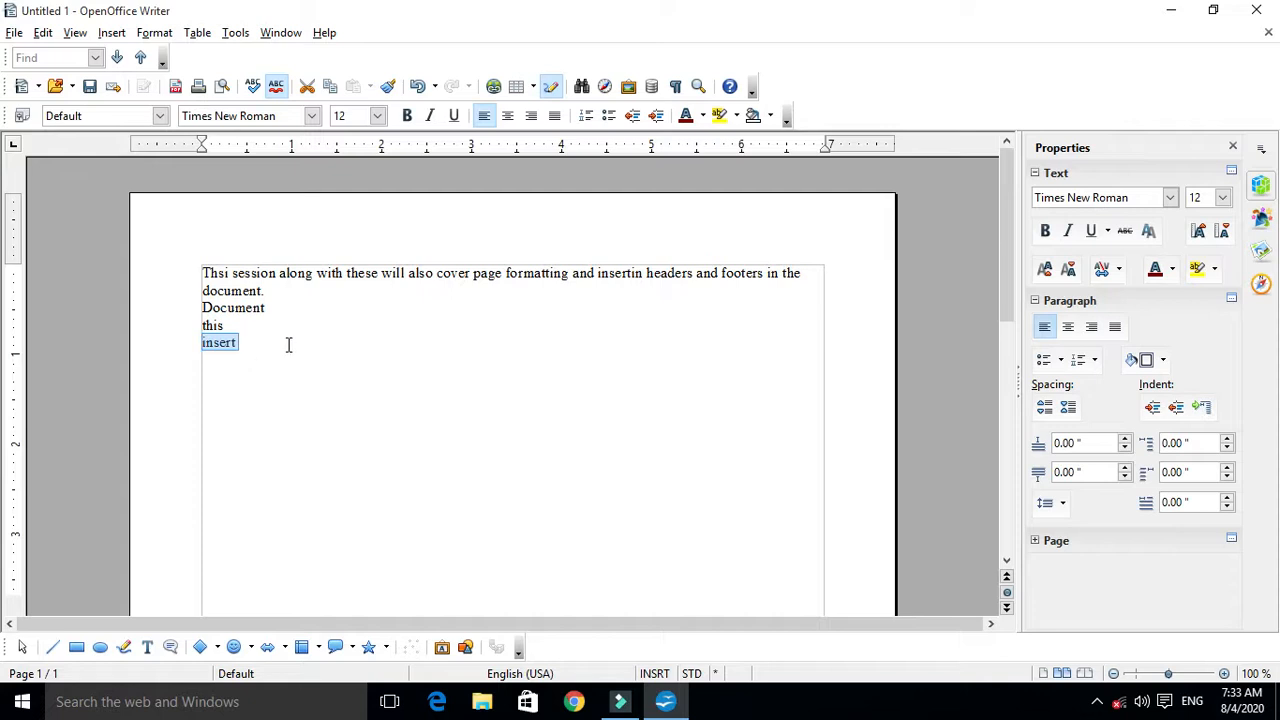
pyautogui.hotkey('ctrl', 'z')
pyautogui.click(227, 347)
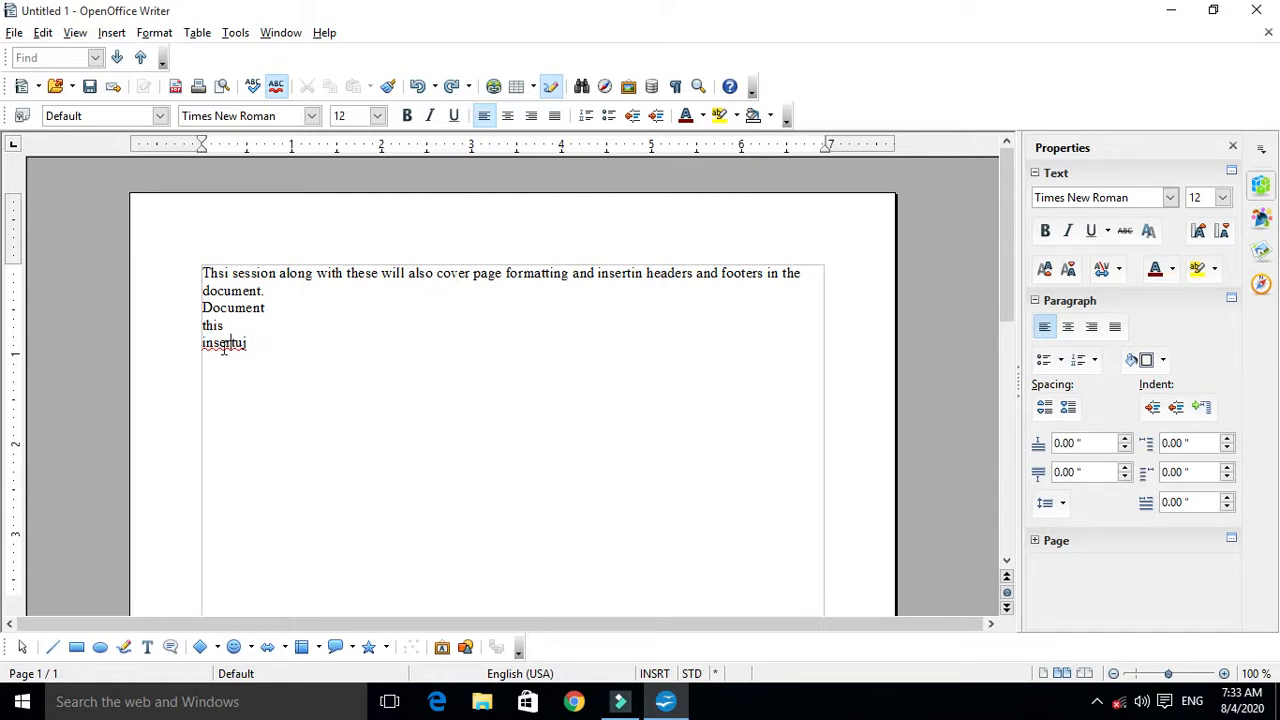
# Reopen the spelling check, copy "insertuj" from the misspelled text, and close the check without changing the word.
pyautogui.click(253, 86)
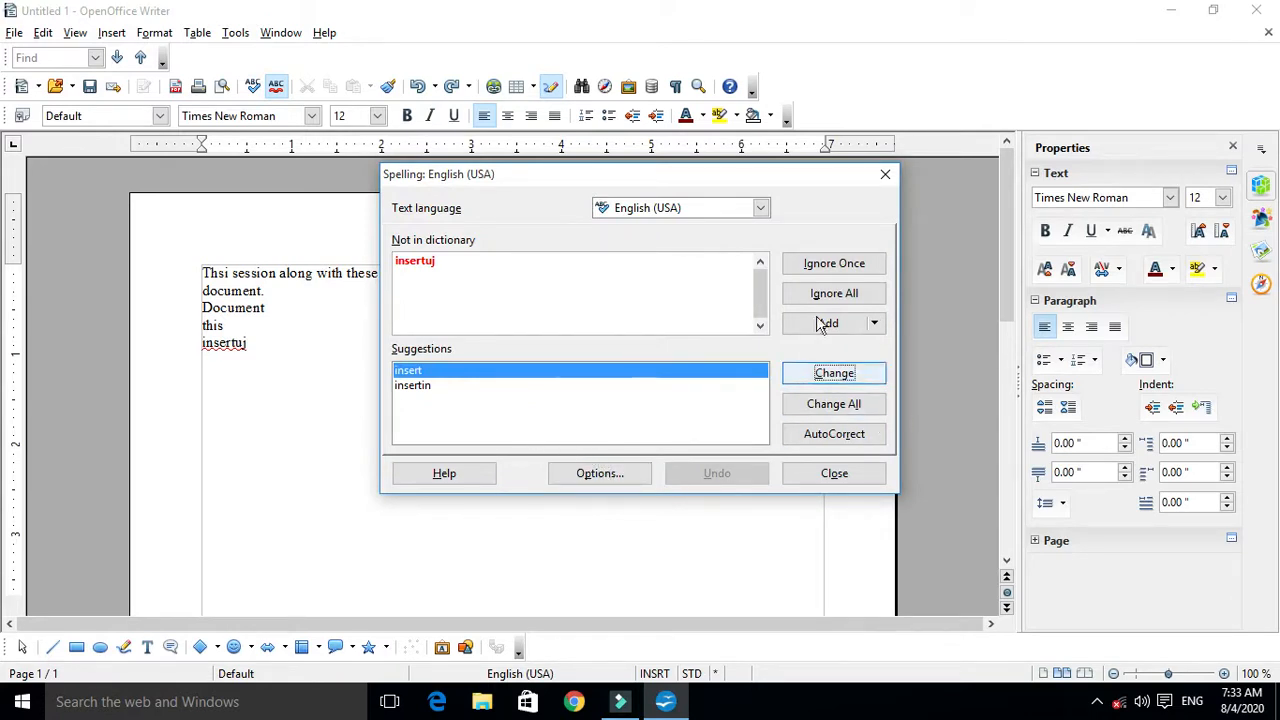
pyautogui.moveTo(765, 174); pyautogui.dragTo(778, 229)
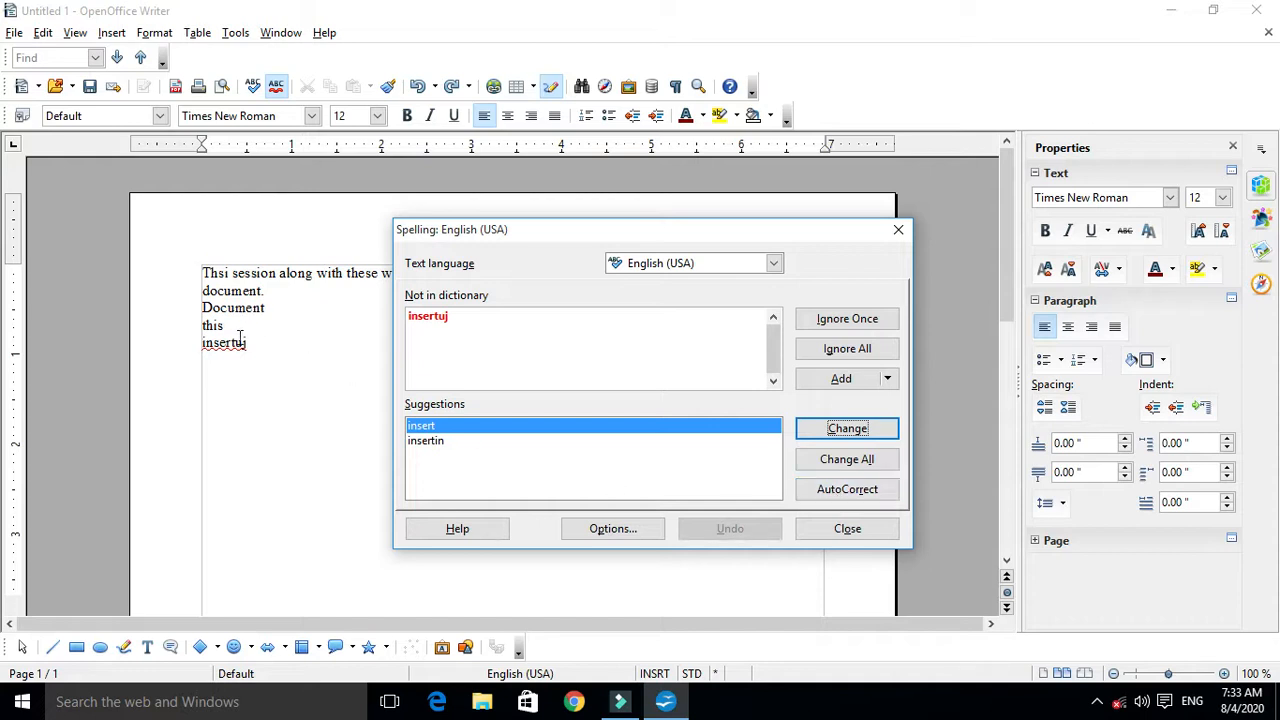
pyautogui.doubleClick(455, 318)
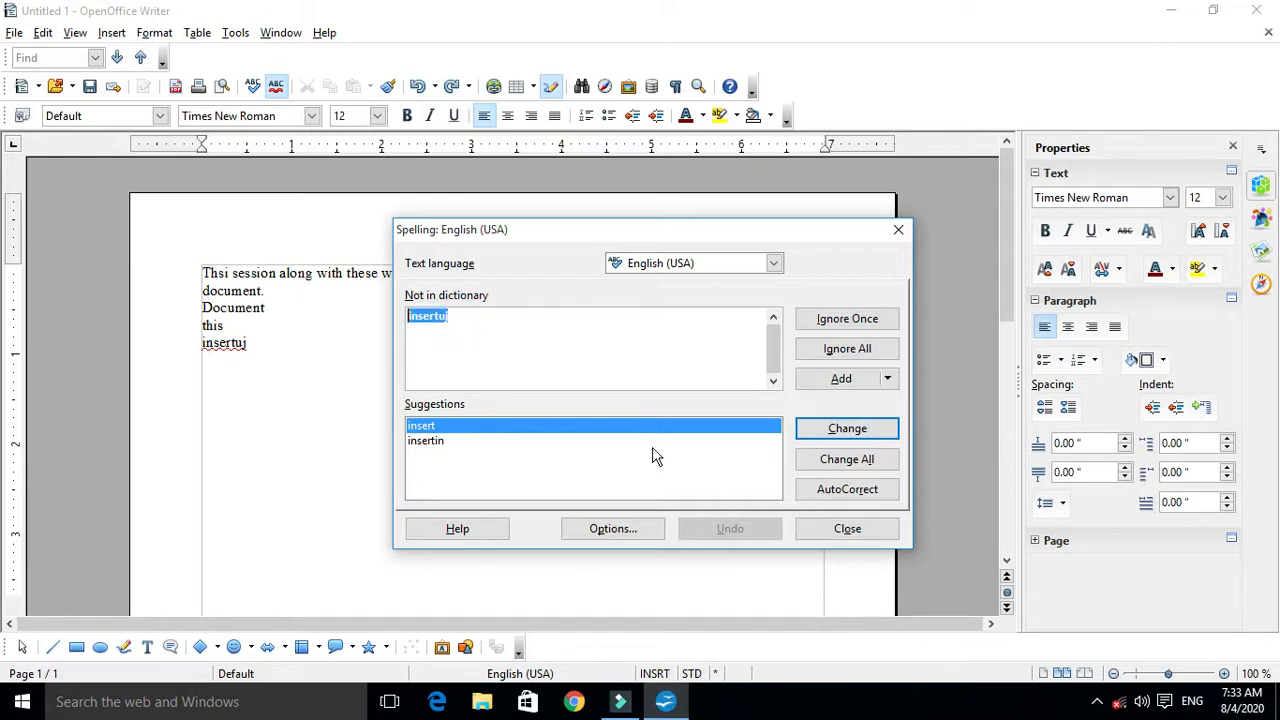
pyautogui.hotkey('ctrl', 'c')
pyautogui.doubleClick(260, 343)
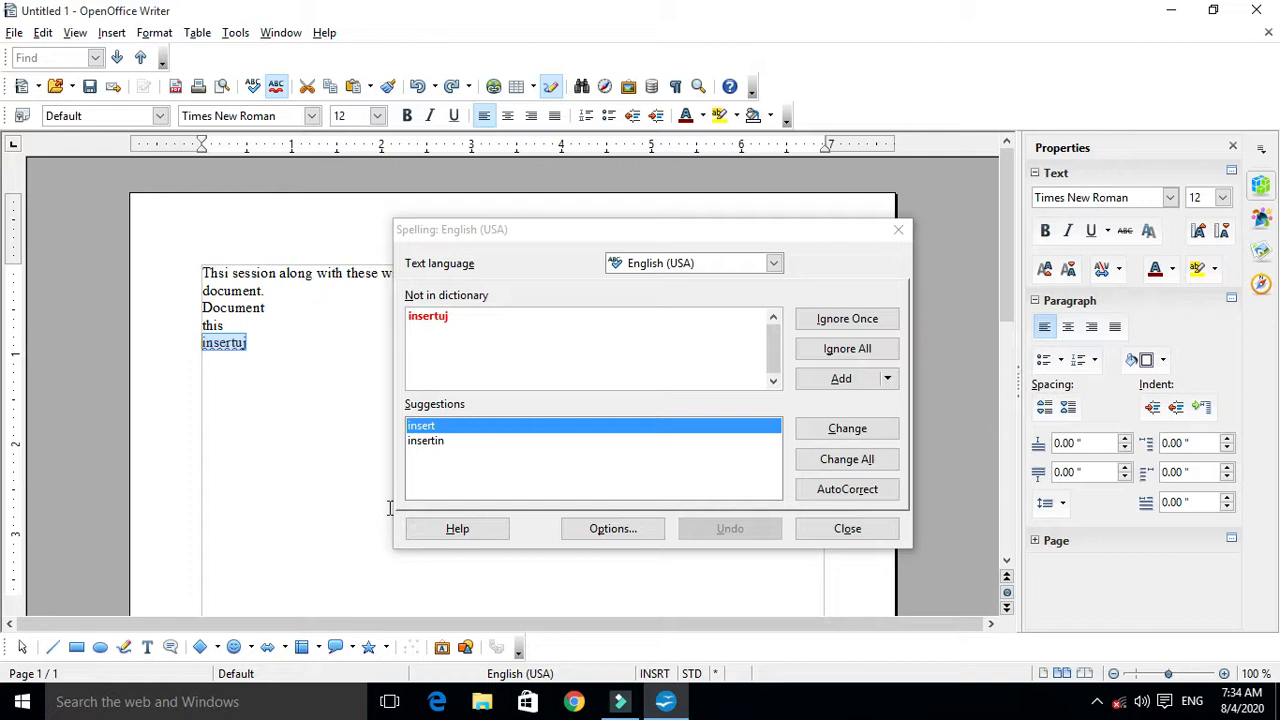
pyautogui.click(855, 490)
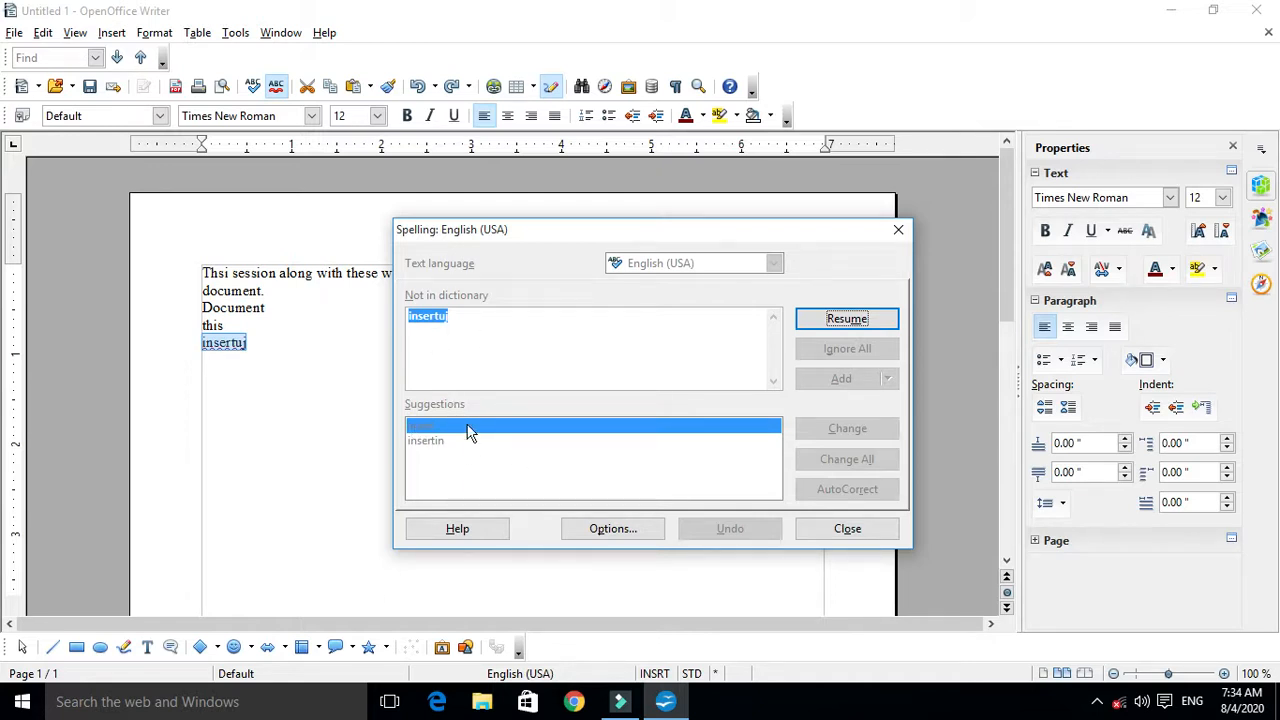
pyautogui.click(857, 537)
pyautogui.click(261, 341)
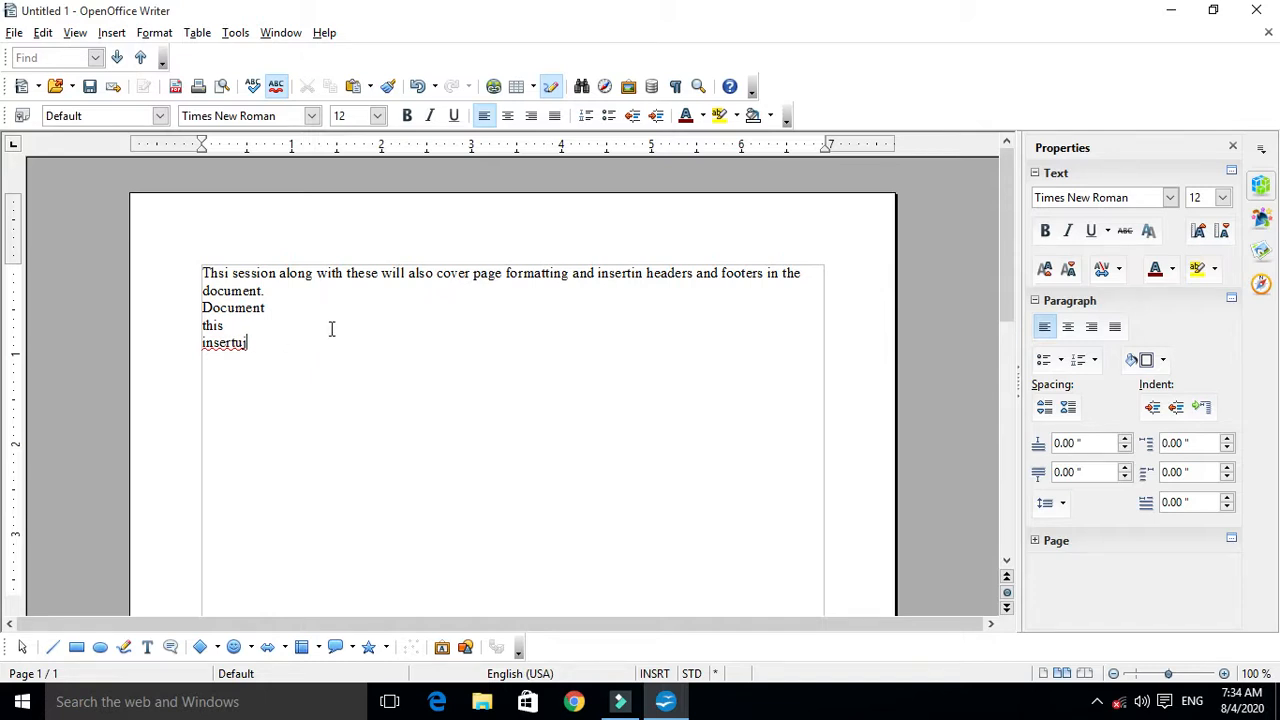
# Paste the copied word at the end of the last line and delete the pasted text.
pyautogui.hotkey('ctrl', 'v')
pyautogui.press('BackSpace')
pyautogui.press('BackSpace')
pyautogui.press('BackSpace')
pyautogui.press('BackSpace')
pyautogui.press('BackSpace')
pyautogui.press('BackSpace')
pyautogui.press('BackSpace')
pyautogui.press('BackSpace')
pyautogui.press('BackSpace')
# Add an AutoCorrect entry replacing "insertuj" with "insert" from the spelling check, then close the check.
pyautogui.click(227, 343)
pyautogui.click(252, 86)
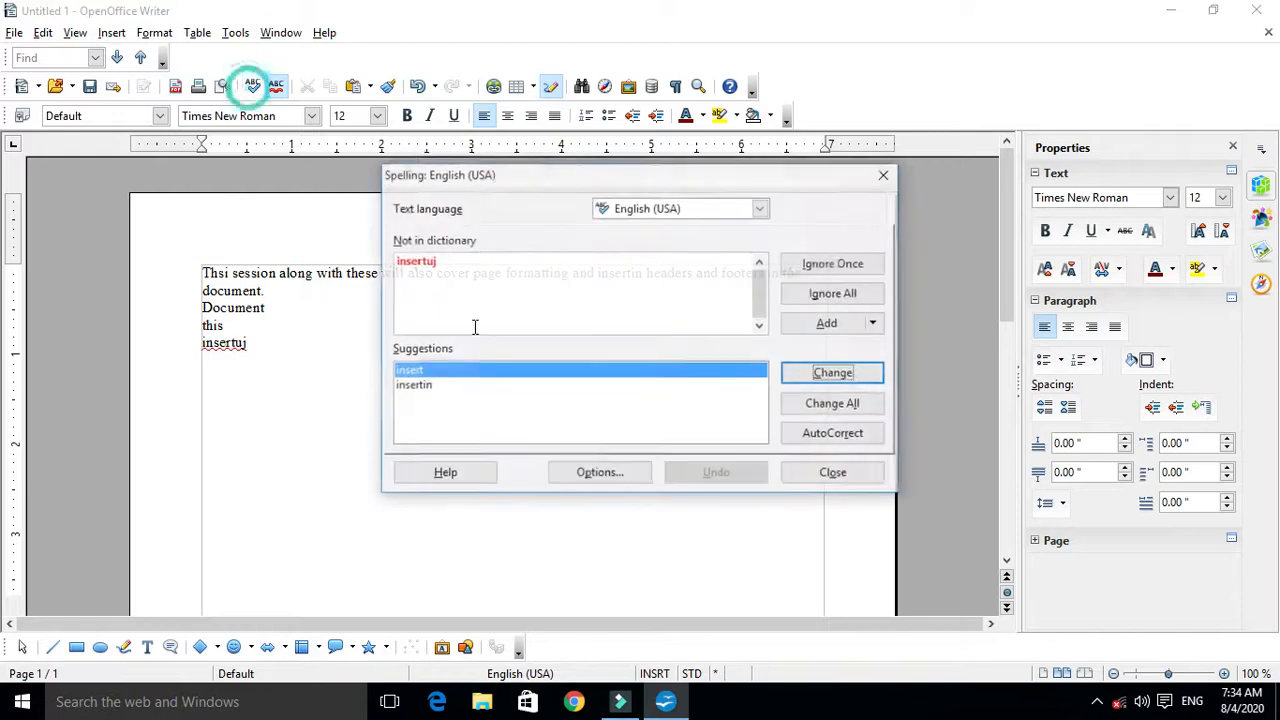
pyautogui.click(417, 262)
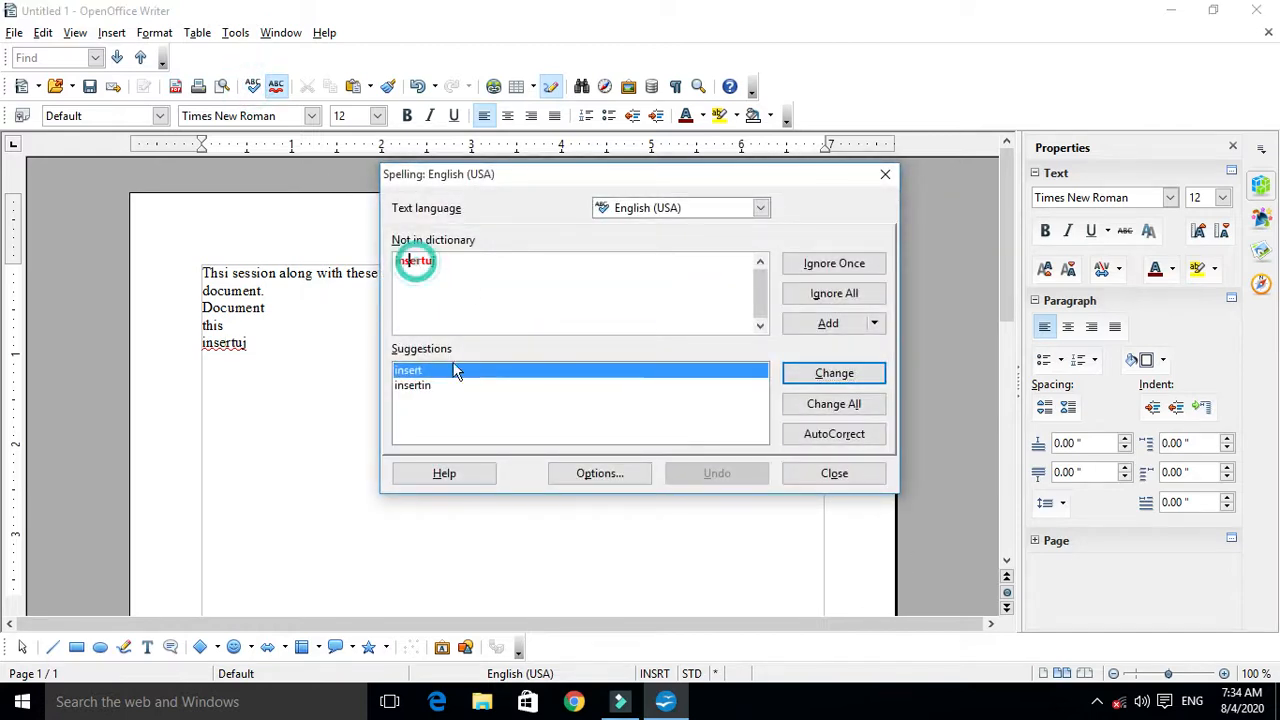
pyautogui.click(422, 372)
pyautogui.click(830, 438)
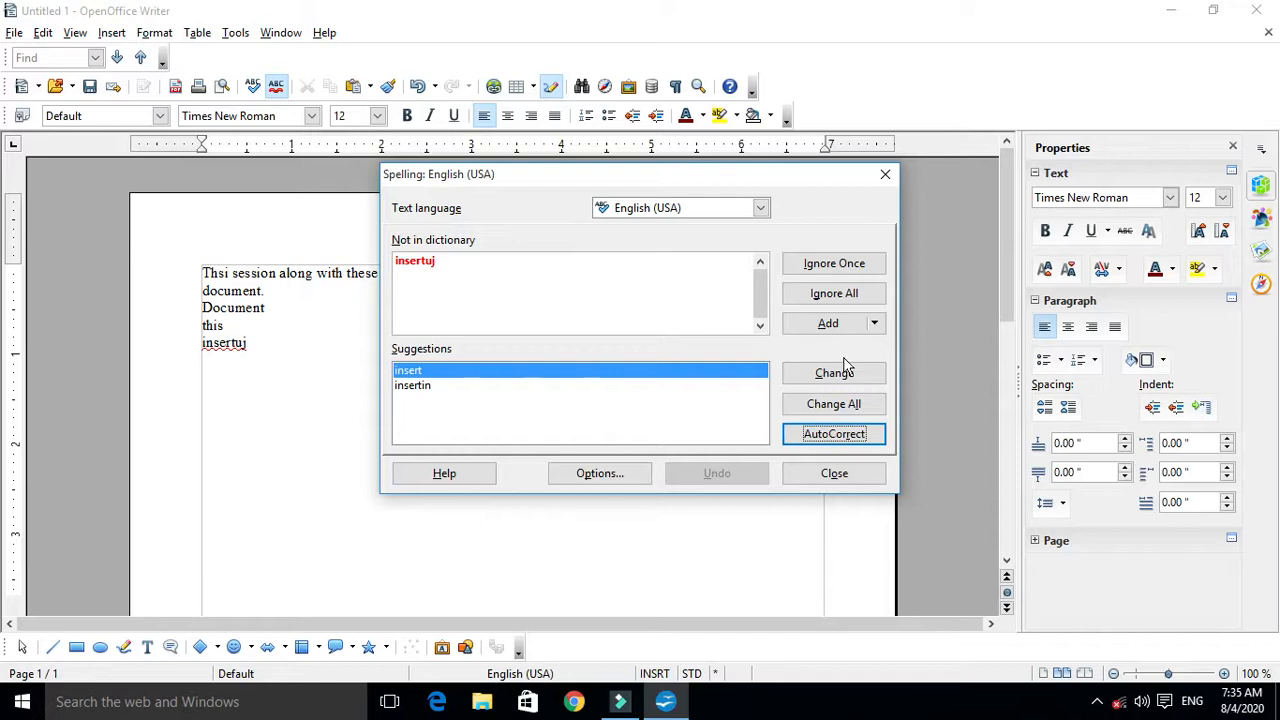
pyautogui.click(822, 480)
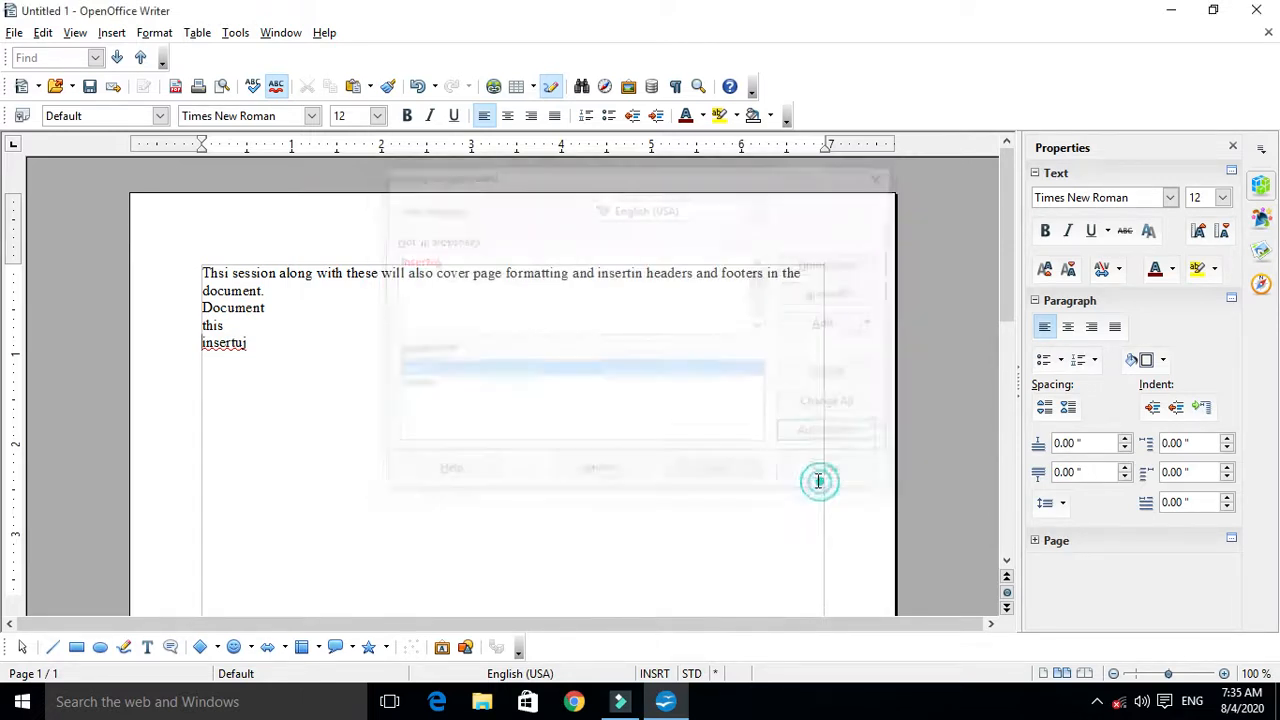
# Test the AutoCorrect entry by re-entering "insertuj" on the last line and again below it, and select the lowest resulting word.
pyautogui.click(255, 331)
pyautogui.click(252, 343)
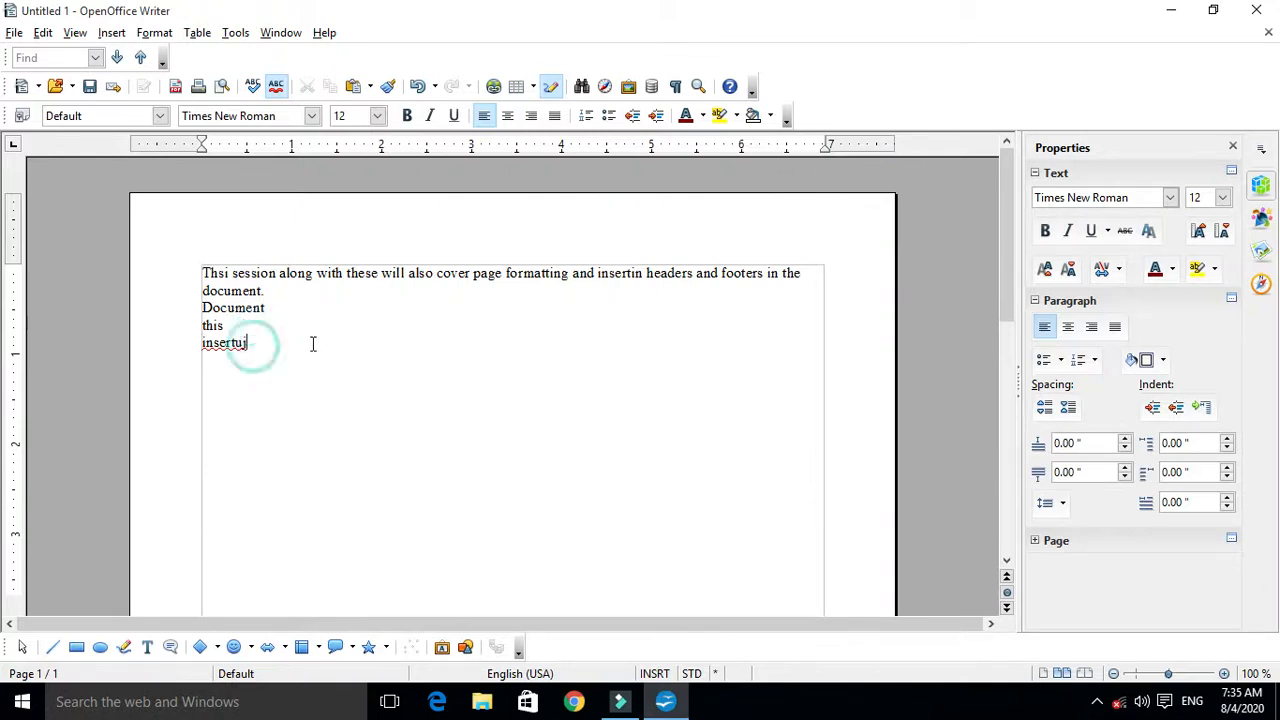
pyautogui.press('BackSpace')
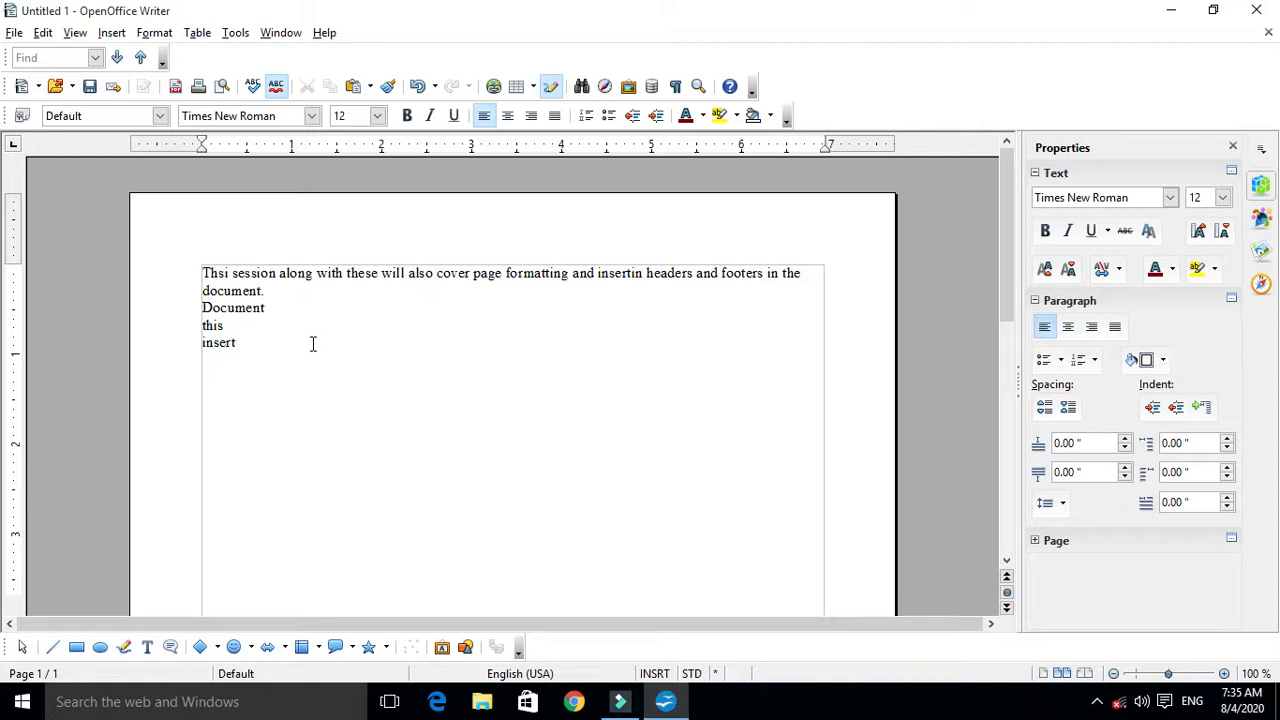
pyautogui.press('Return')
pyautogui.write('insertuj')
pyautogui.press('BackSpace')
pyautogui.press('BackSpace')
pyautogui.moveTo(257, 378); pyautogui.dragTo(183, 378)
pyautogui.moveTo(245, 384); pyautogui.dragTo(181, 378)
pyautogui.click(219, 377)
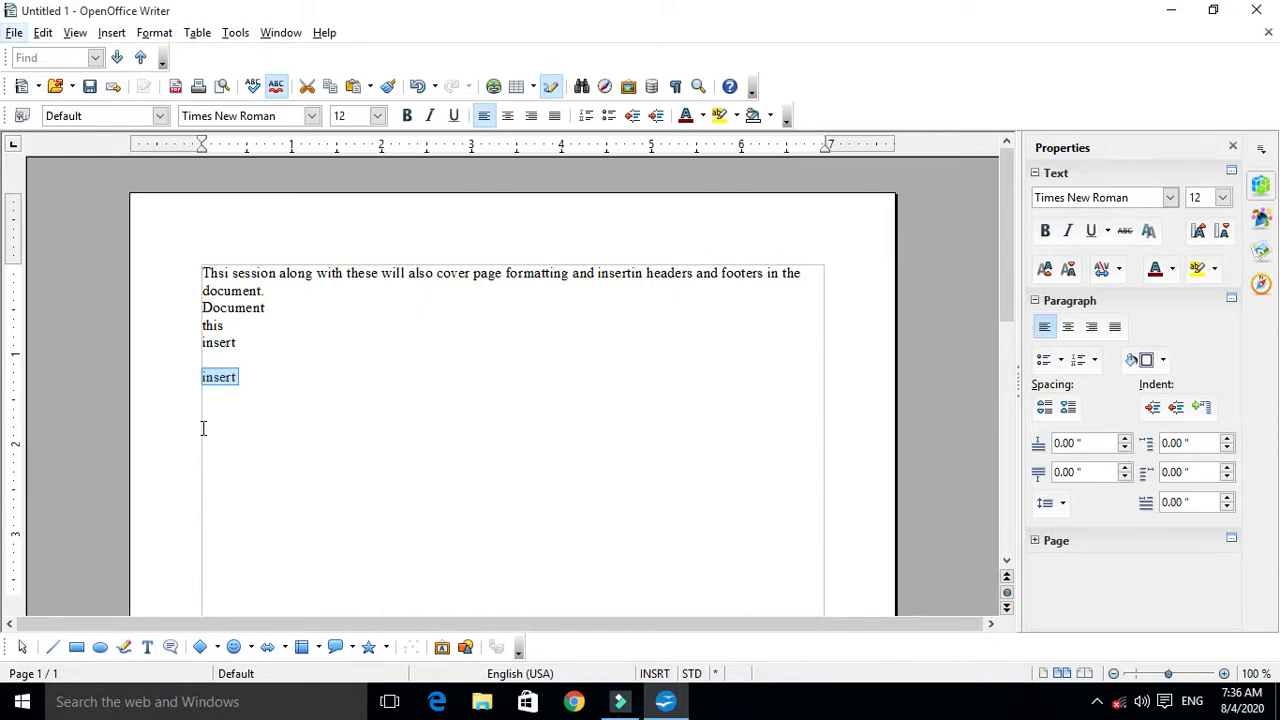
# Undo the AutoCorrect test back to "insertuj", and open and close the spelling check without changing the word.
pyautogui.click(336, 361)
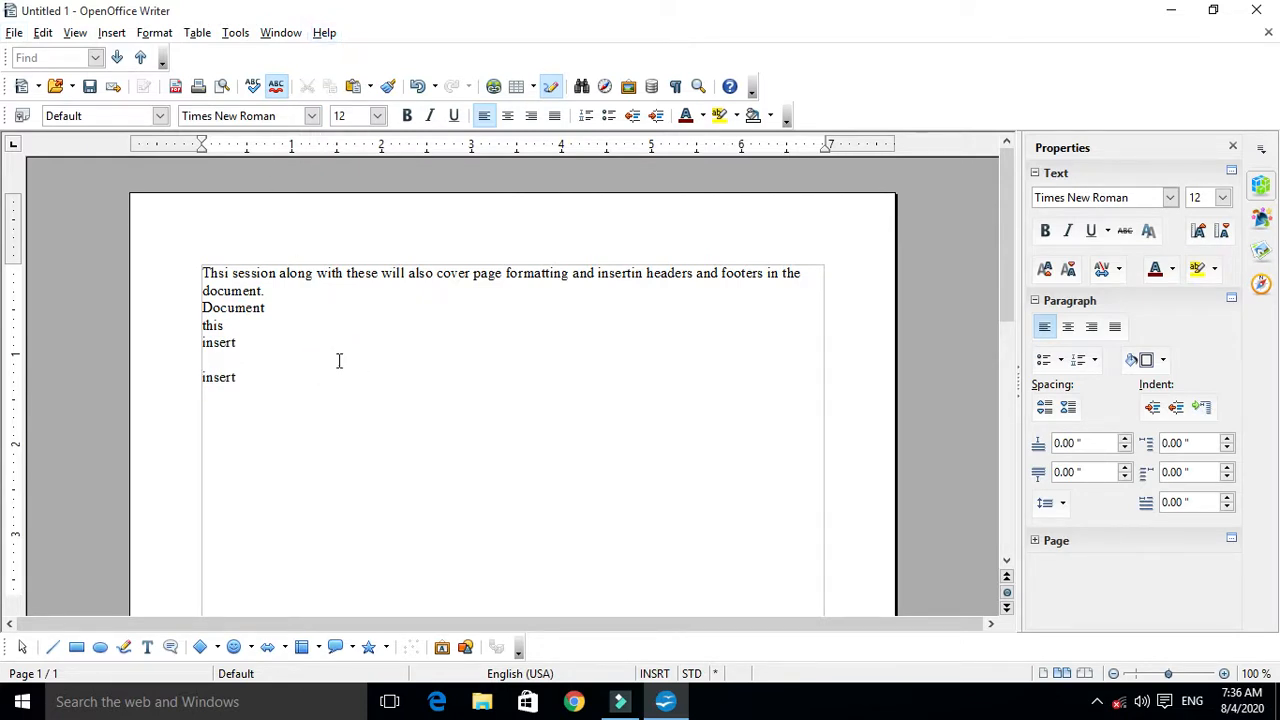
pyautogui.hotkey('ctrl', 'z')
pyautogui.hotkey('ctrl', 'z')
pyautogui.click(252, 86)
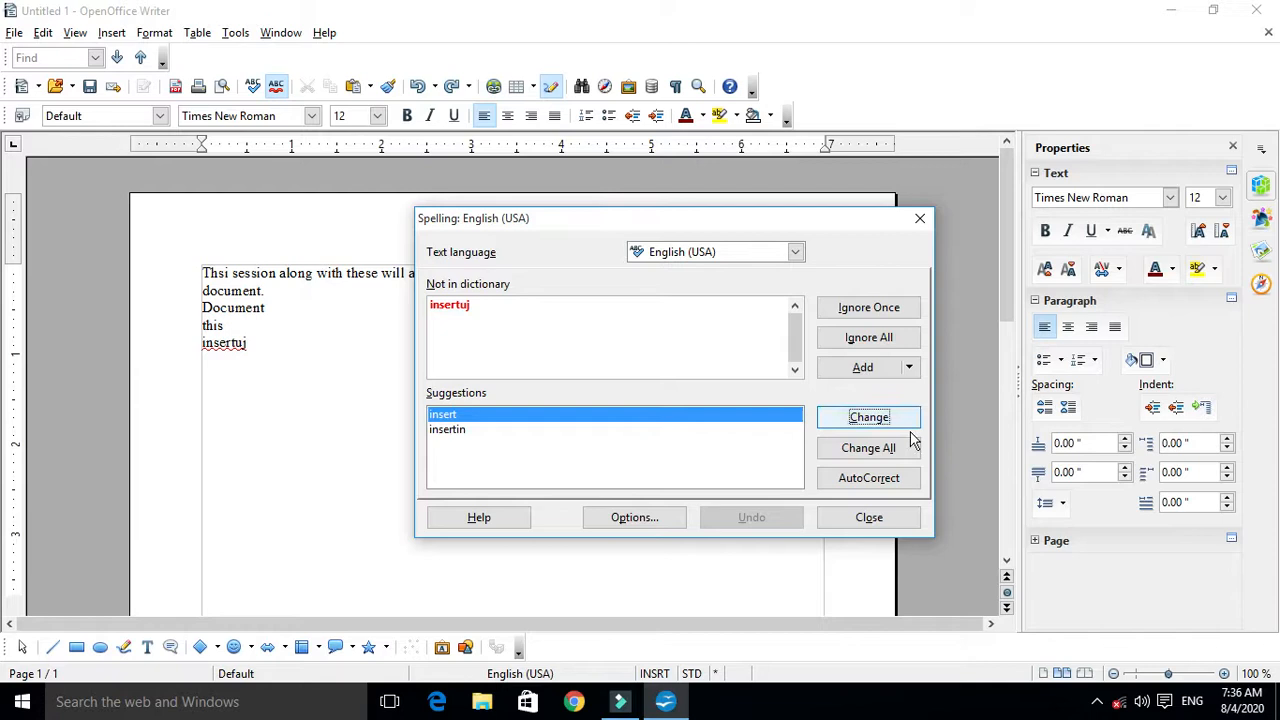
pyautogui.click(868, 517)
# Enter "cheque" on the line below "insertuj" and "check" on the line after it.
pyautogui.click(344, 355)
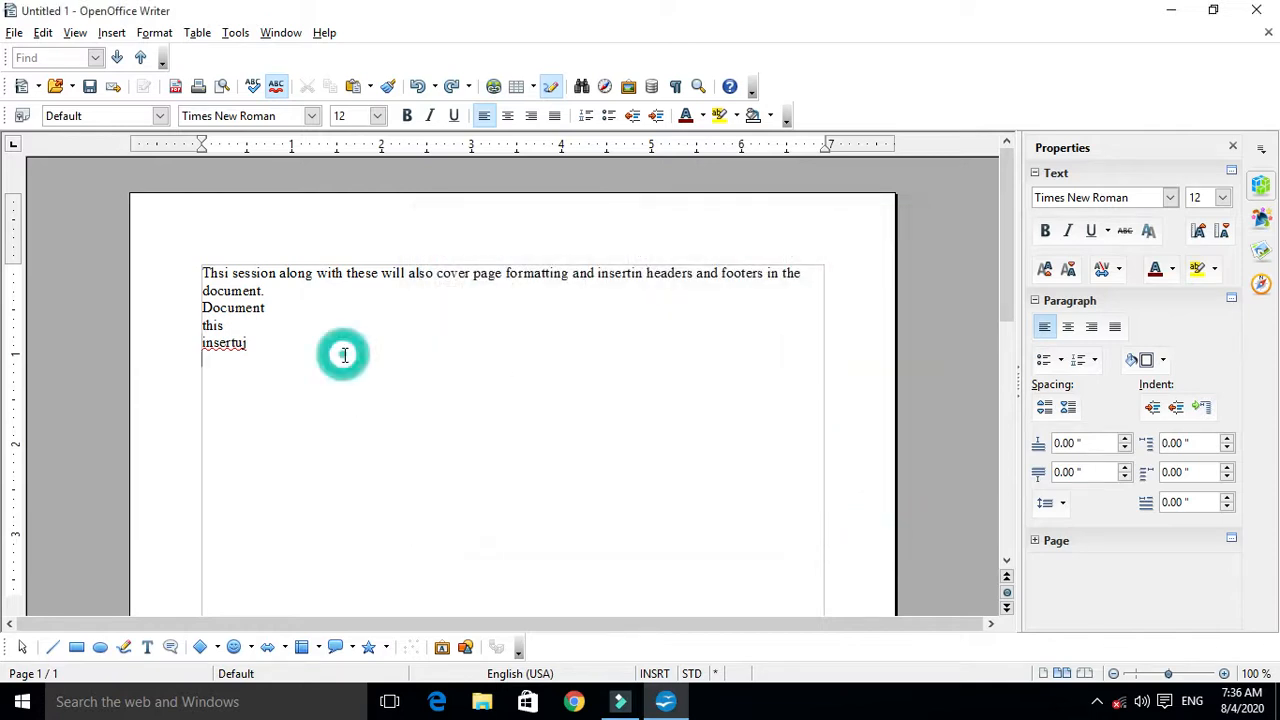
pyautogui.write('chequecue')
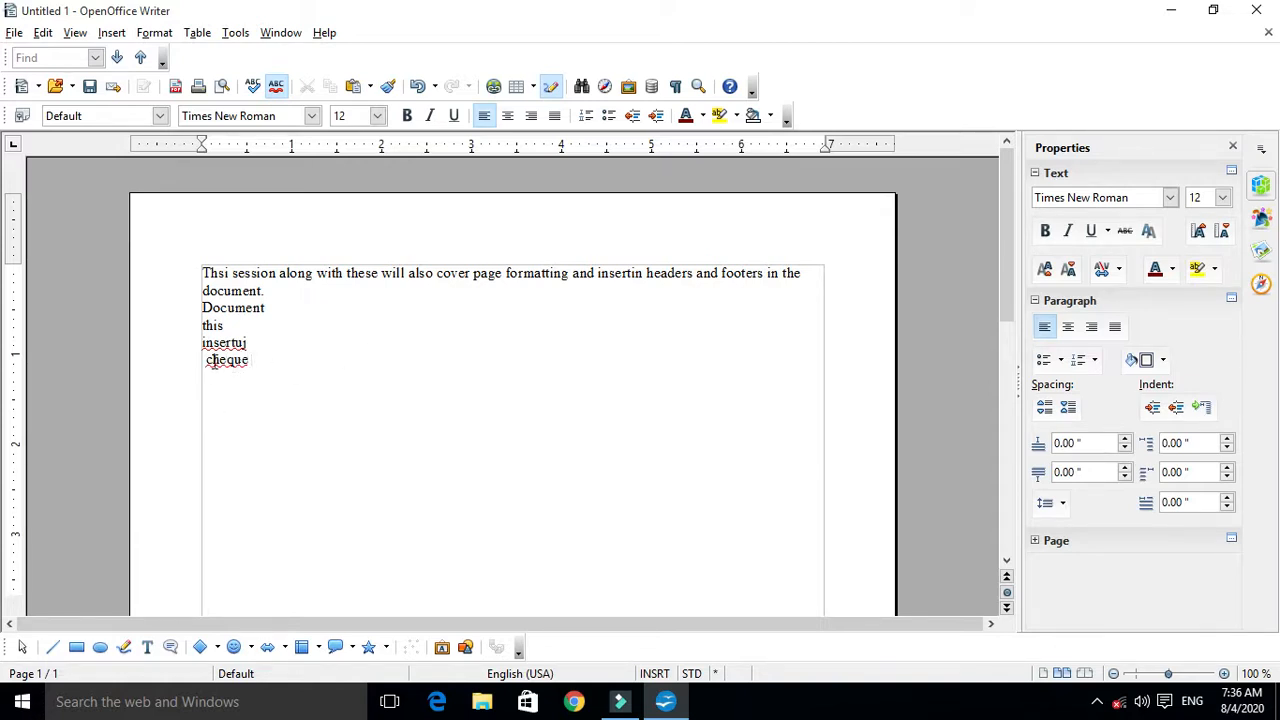
pyautogui.moveTo(200, 360); pyautogui.dragTo(280, 366)
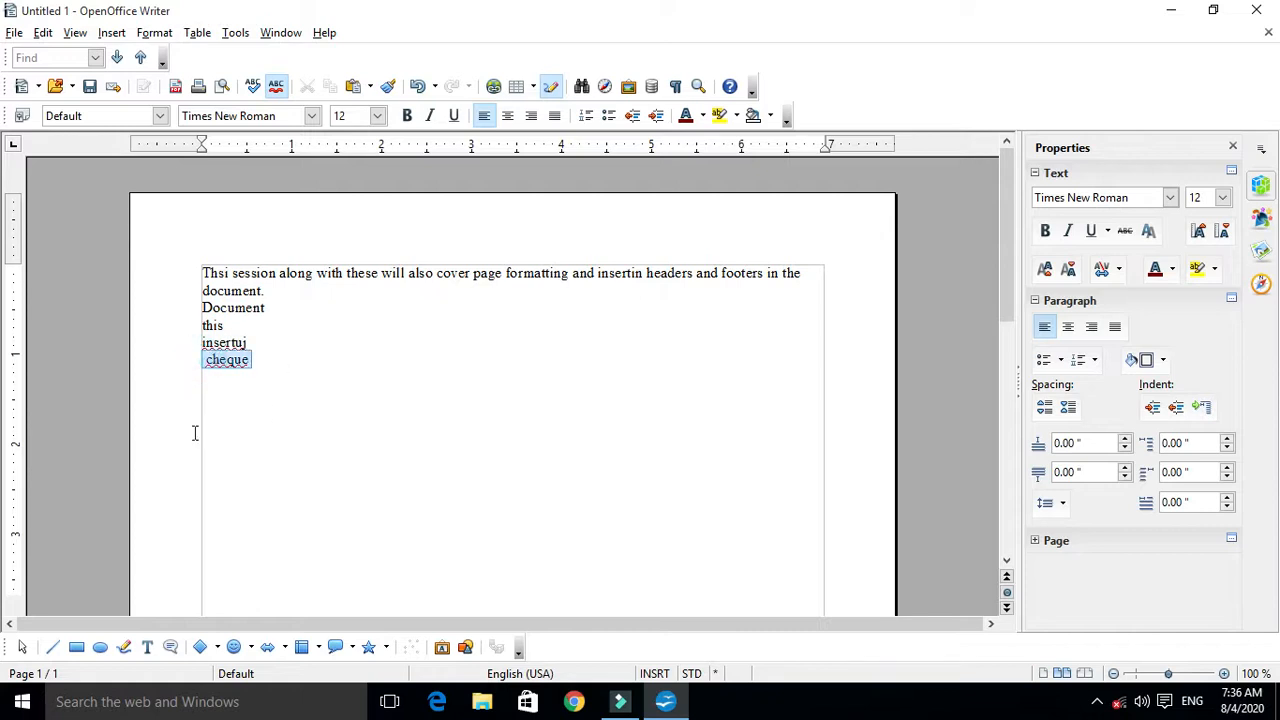
pyautogui.click(212, 386)
pyautogui.click(288, 362)
pyautogui.press('Return')
pyautogui.write('check')
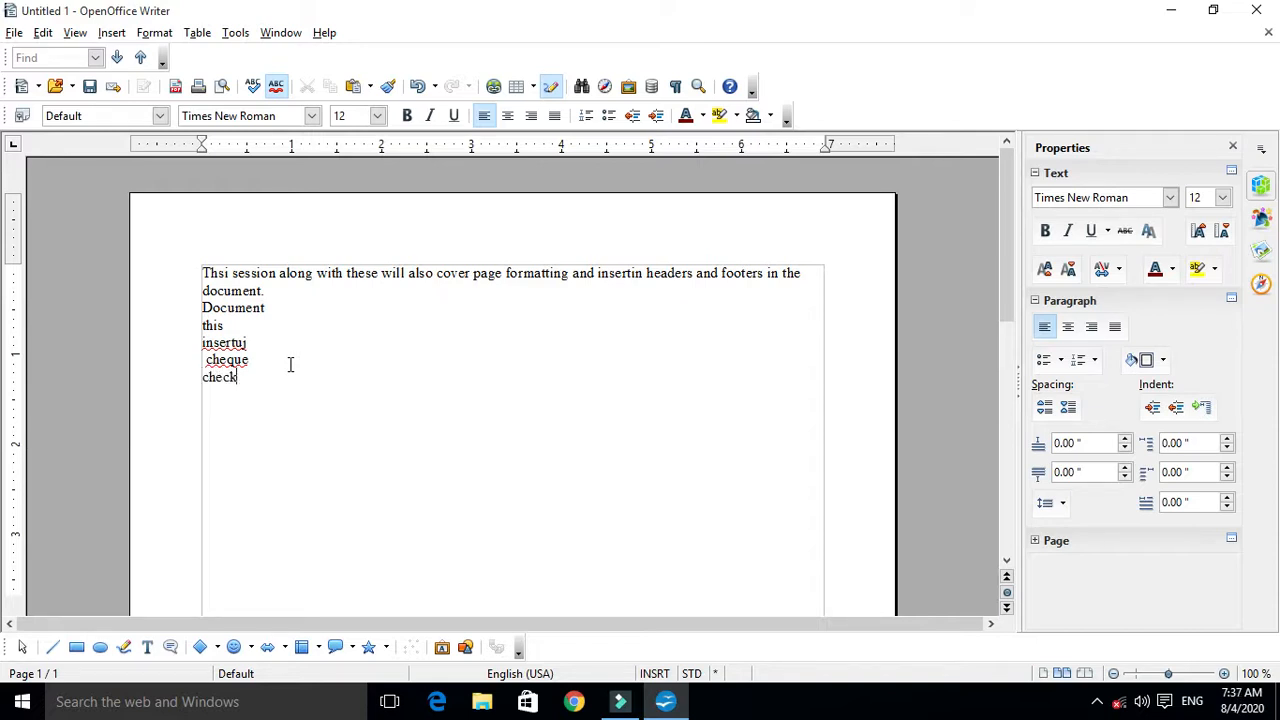
pyautogui.click(247, 374)
pyautogui.doubleClick(244, 376)
pyautogui.moveTo(289, 360); pyautogui.dragTo(207, 362)
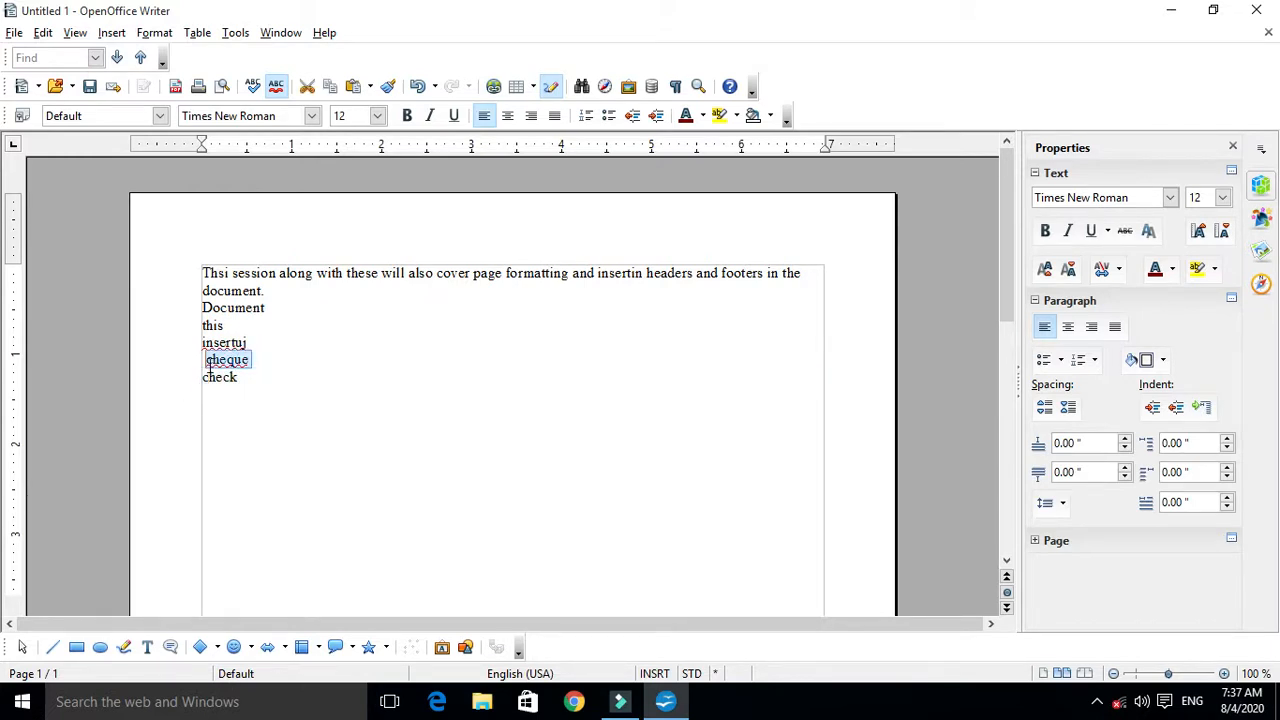
pyautogui.click(292, 359)
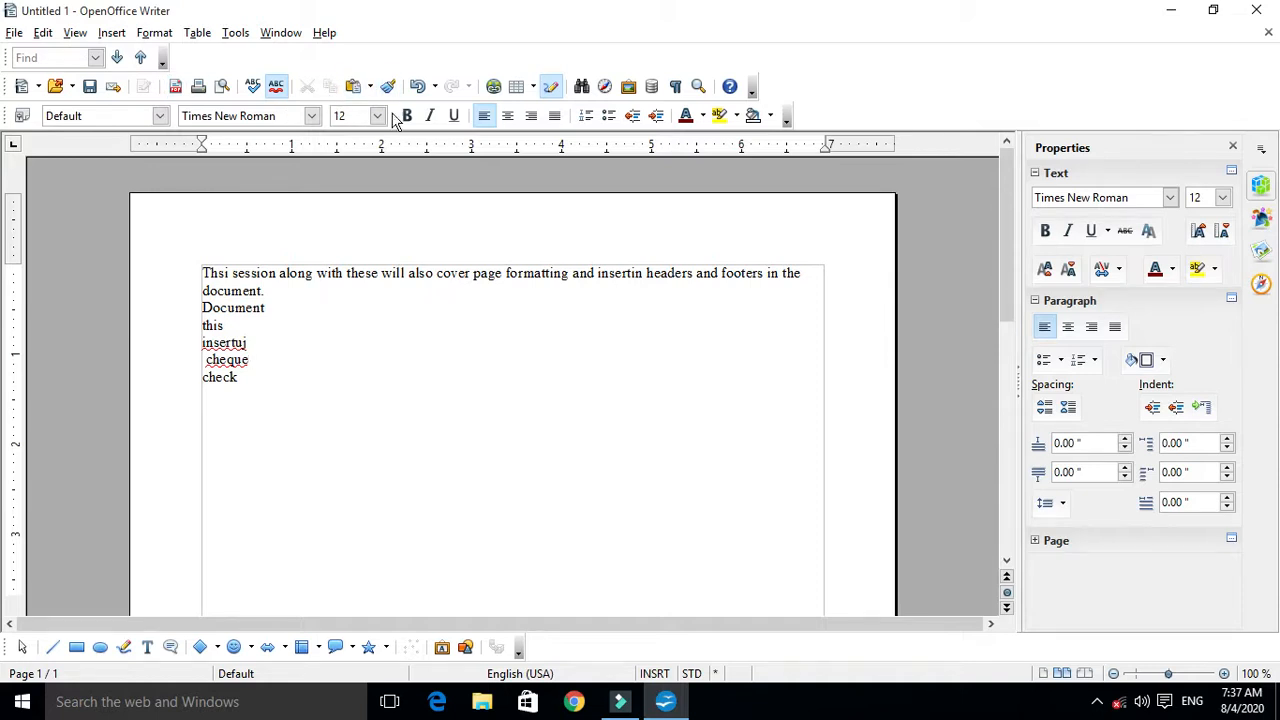
# Run the spelling check on "cheque", examine its suggestion, and select the word in the not-in-dictionary text.
pyautogui.click(223, 357)
pyautogui.click(252, 86)
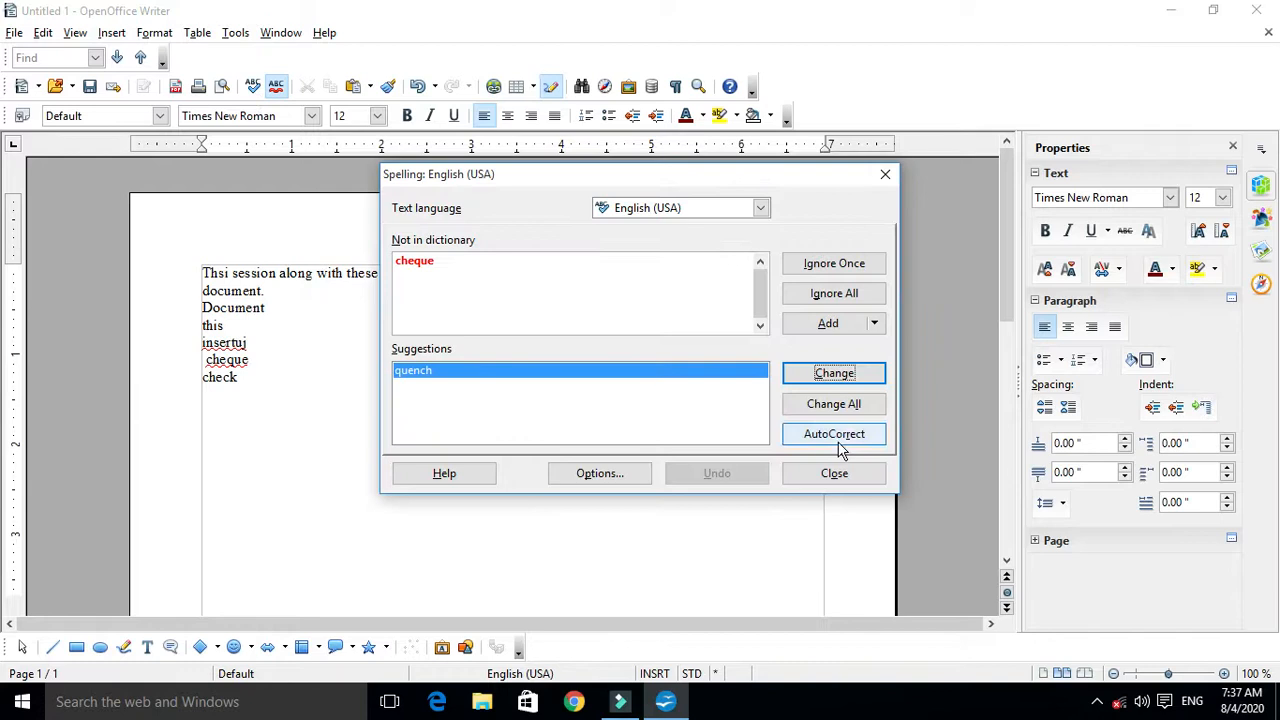
pyautogui.moveTo(565, 176); pyautogui.dragTo(622, 260)
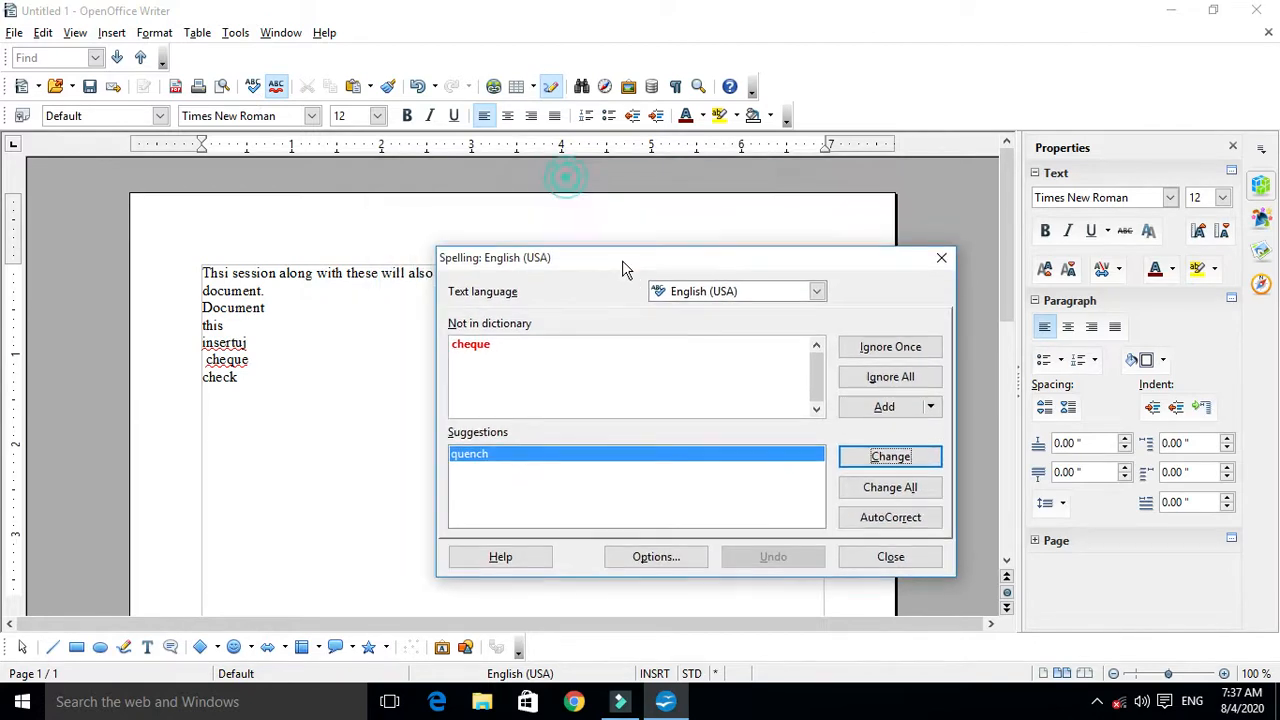
pyautogui.click(478, 462)
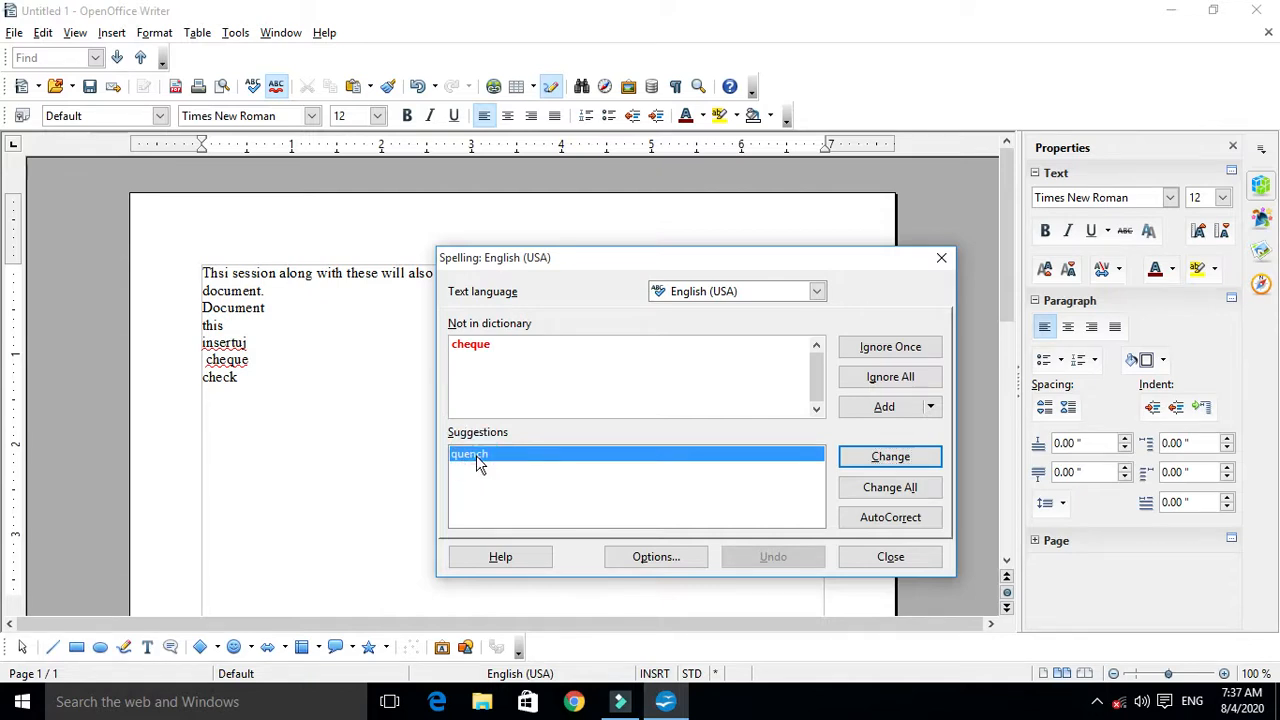
pyautogui.click(469, 346)
pyautogui.doubleClick(469, 346)
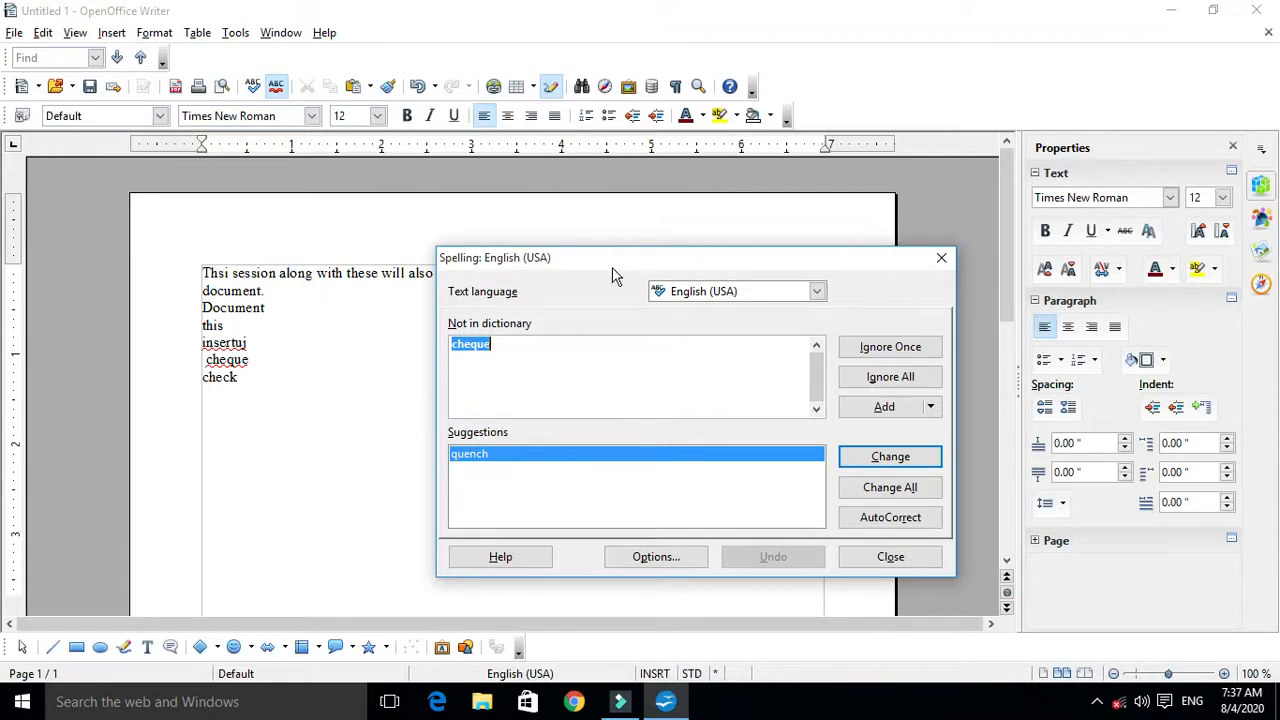
pyautogui.moveTo(636, 256); pyautogui.dragTo(572, 246)
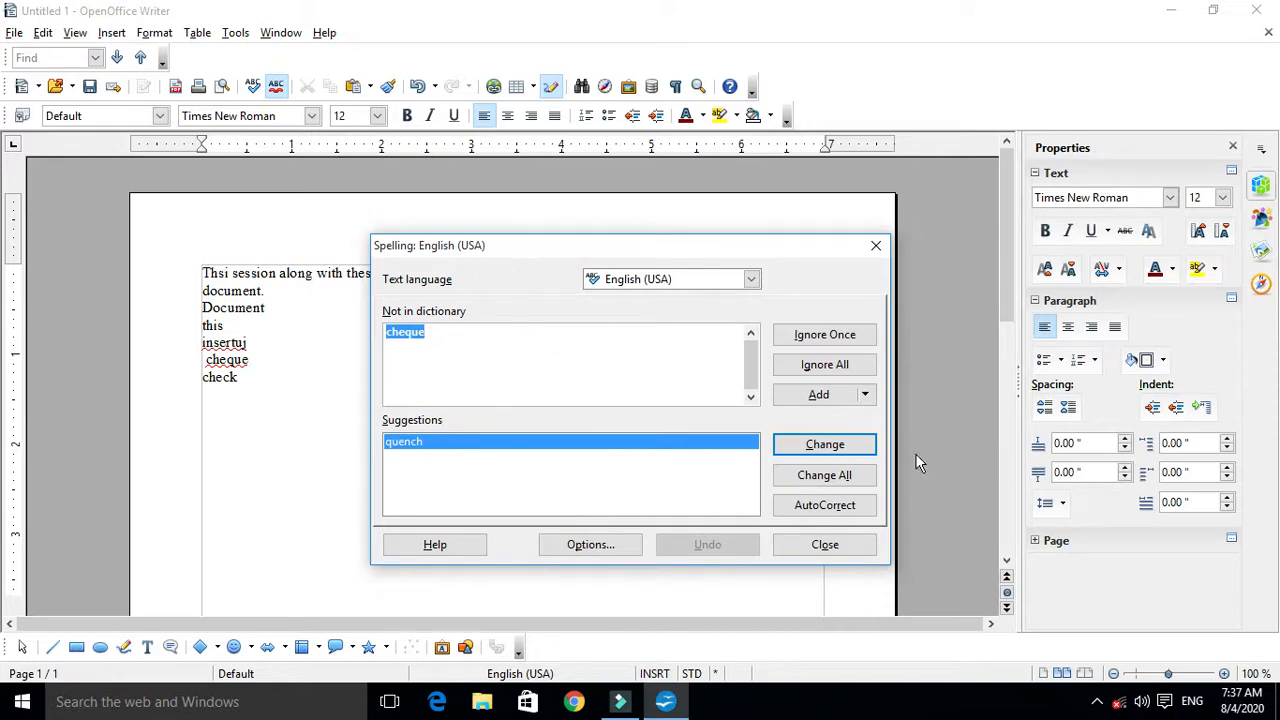
# Add "cheque" to the standard.dic dictionary, continuing from the beginning of the document, and close the spelling check.
pyautogui.click(865, 402)
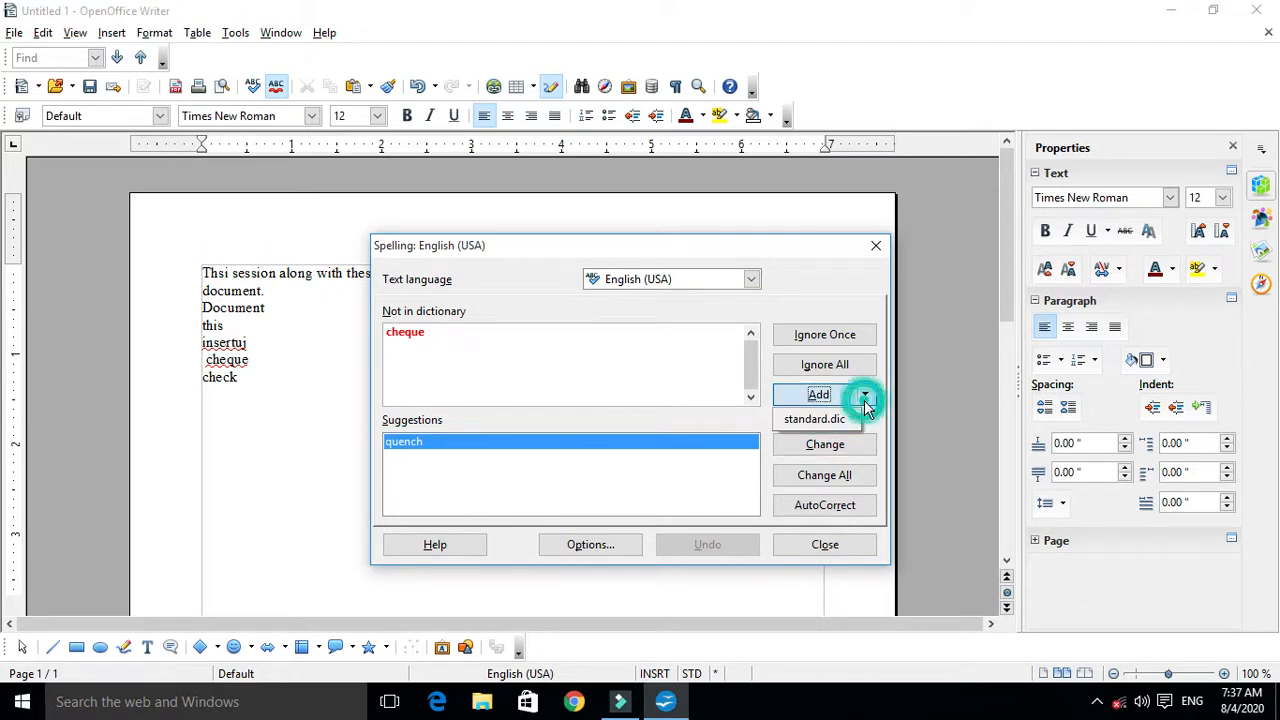
pyautogui.click(815, 420)
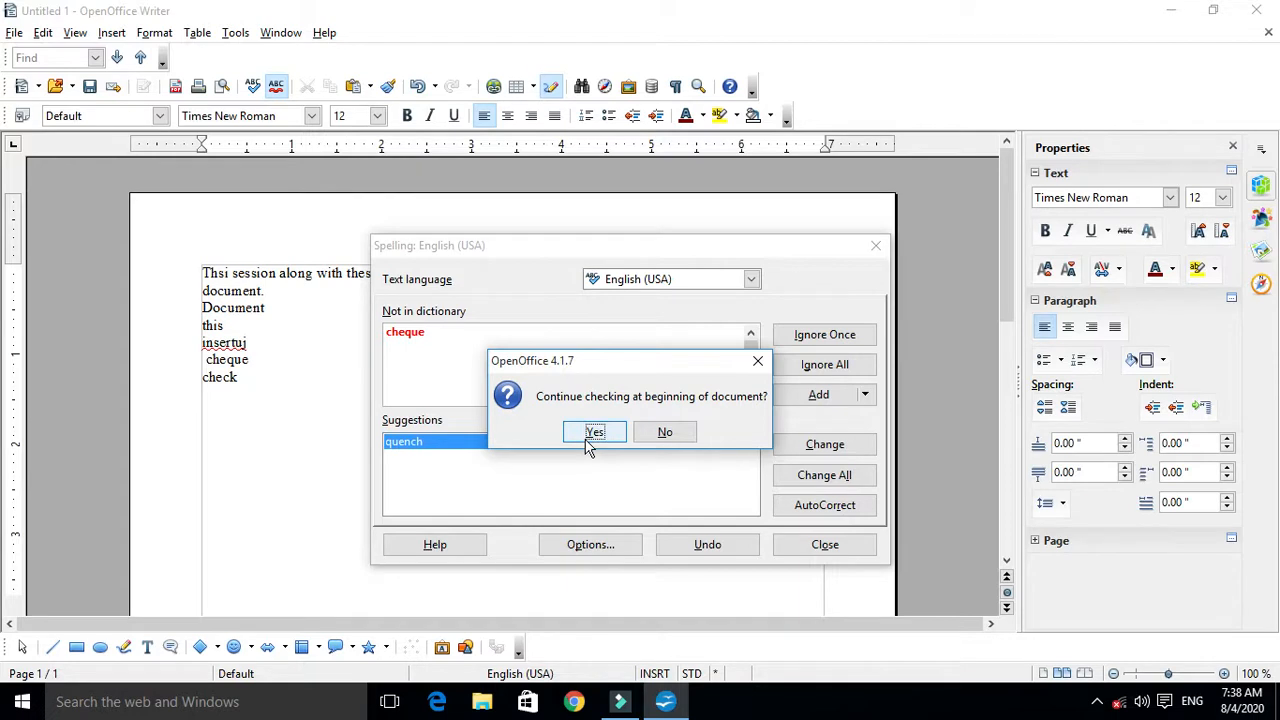
pyautogui.click(586, 439)
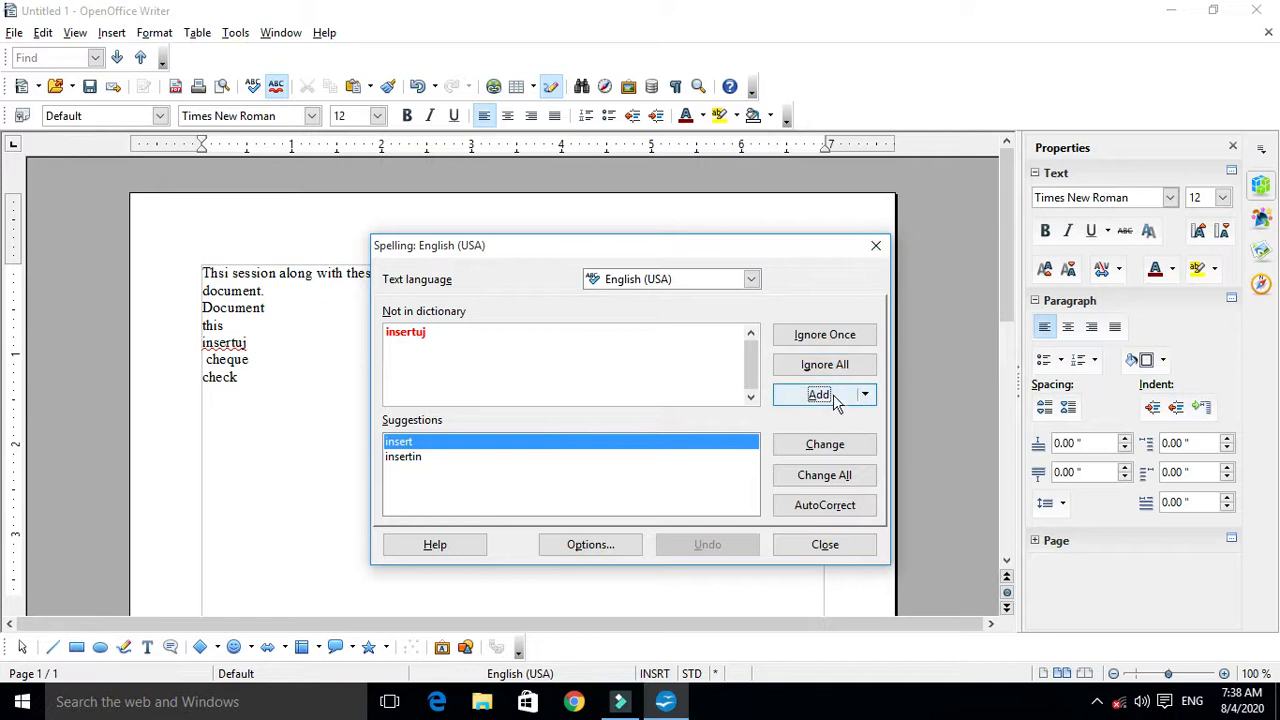
pyautogui.click(823, 545)
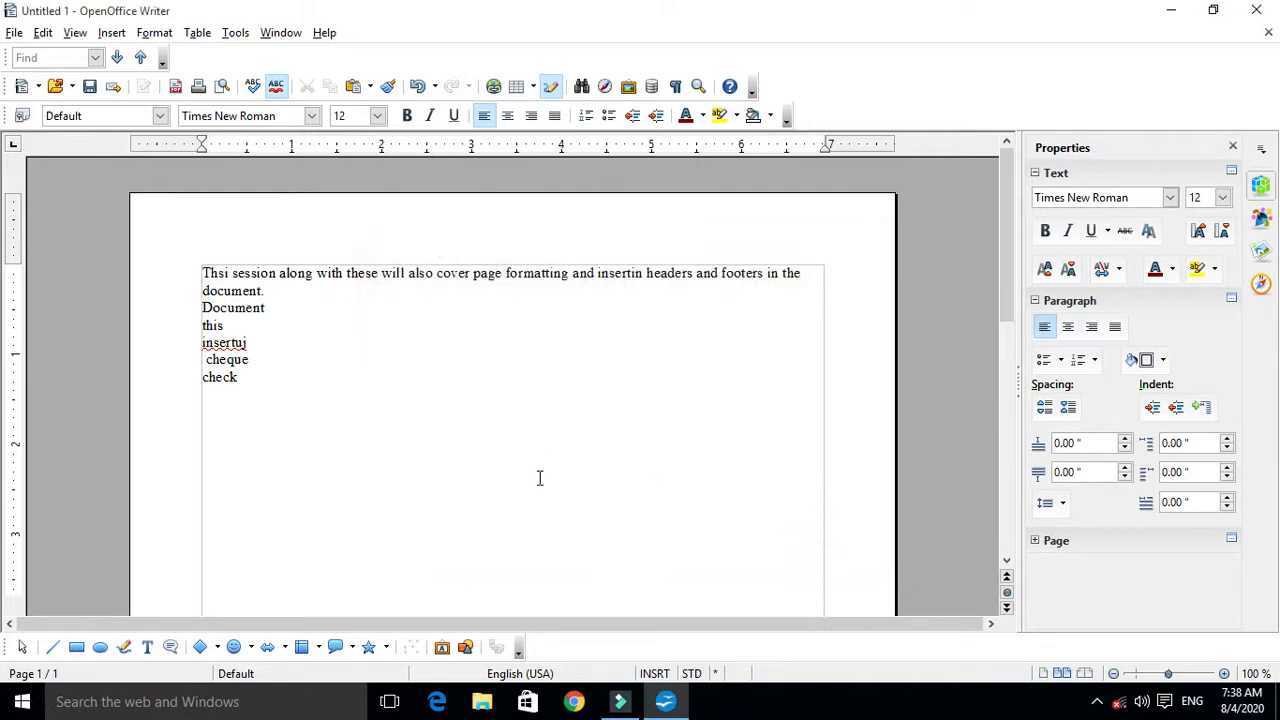
# Select and delete the word "cheque" on the line below "insertuj".
pyautogui.click(250, 359)
pyautogui.moveTo(265, 364); pyautogui.dragTo(201, 360)
pyautogui.click(286, 365)
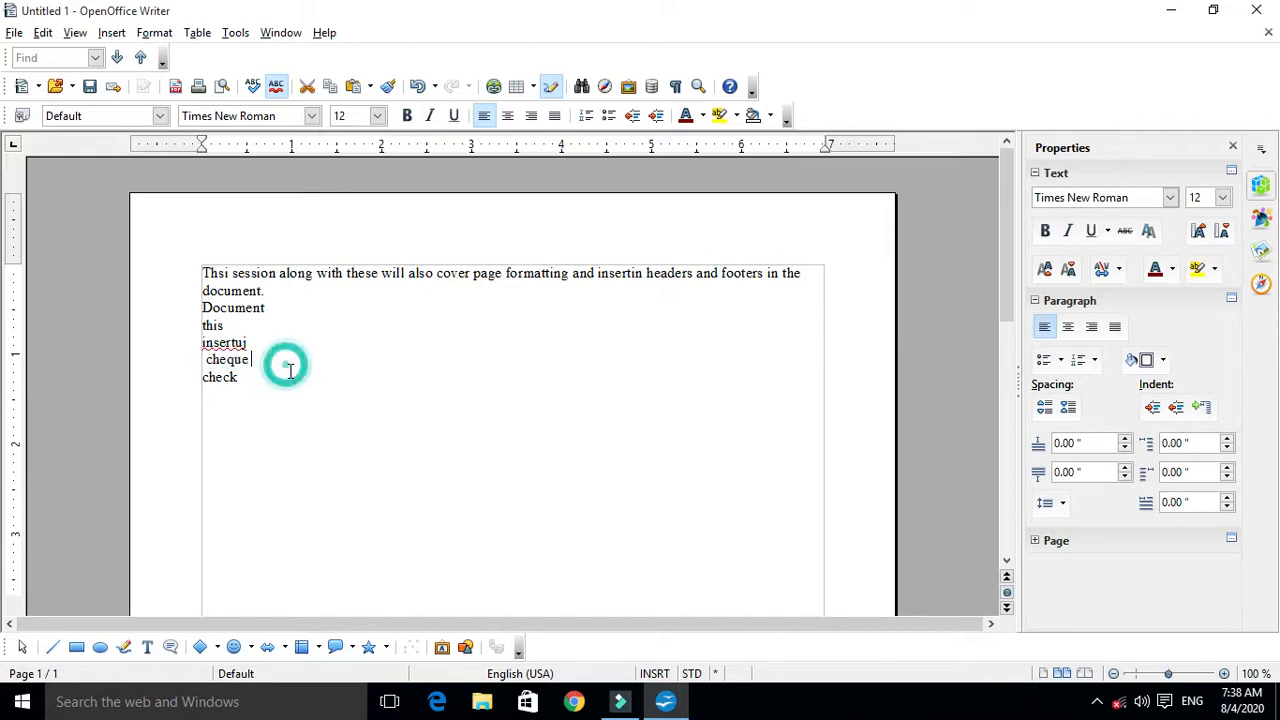
pyautogui.doubleClick(267, 355)
pyautogui.click(286, 366)
pyautogui.moveTo(257, 360); pyautogui.dragTo(201, 360)
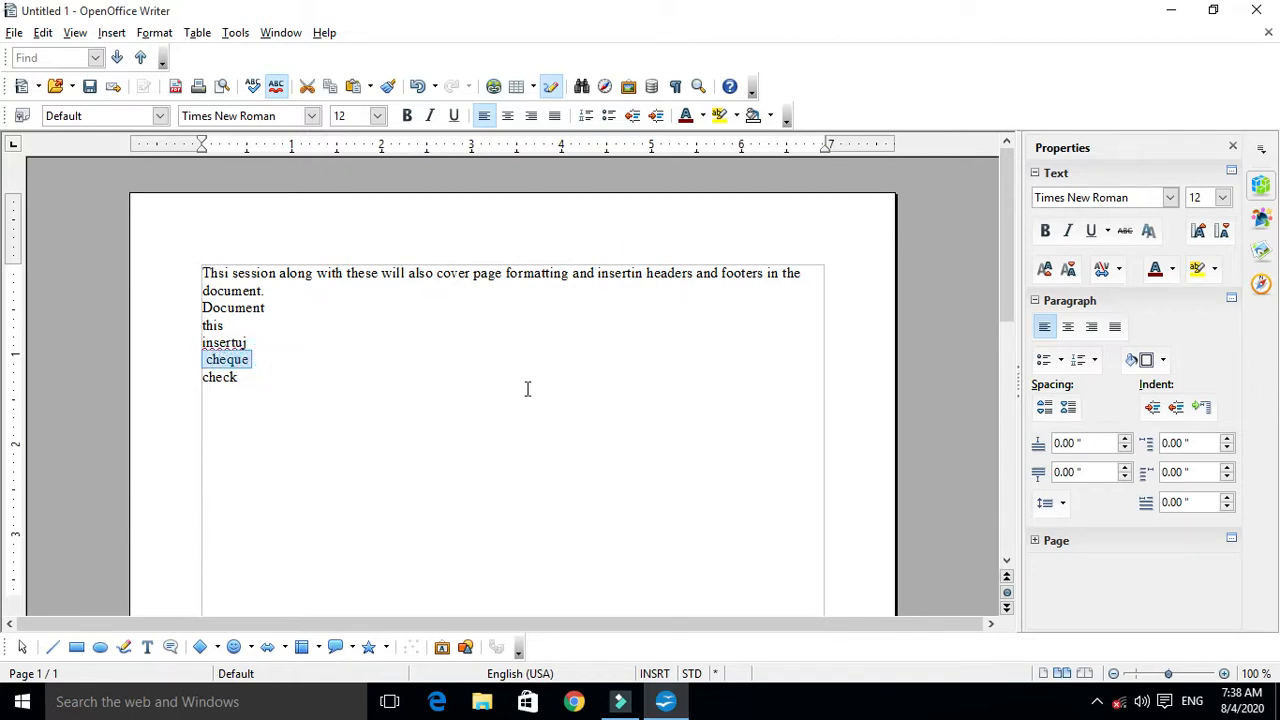
pyautogui.press('Left')
pyautogui.press('Delete')
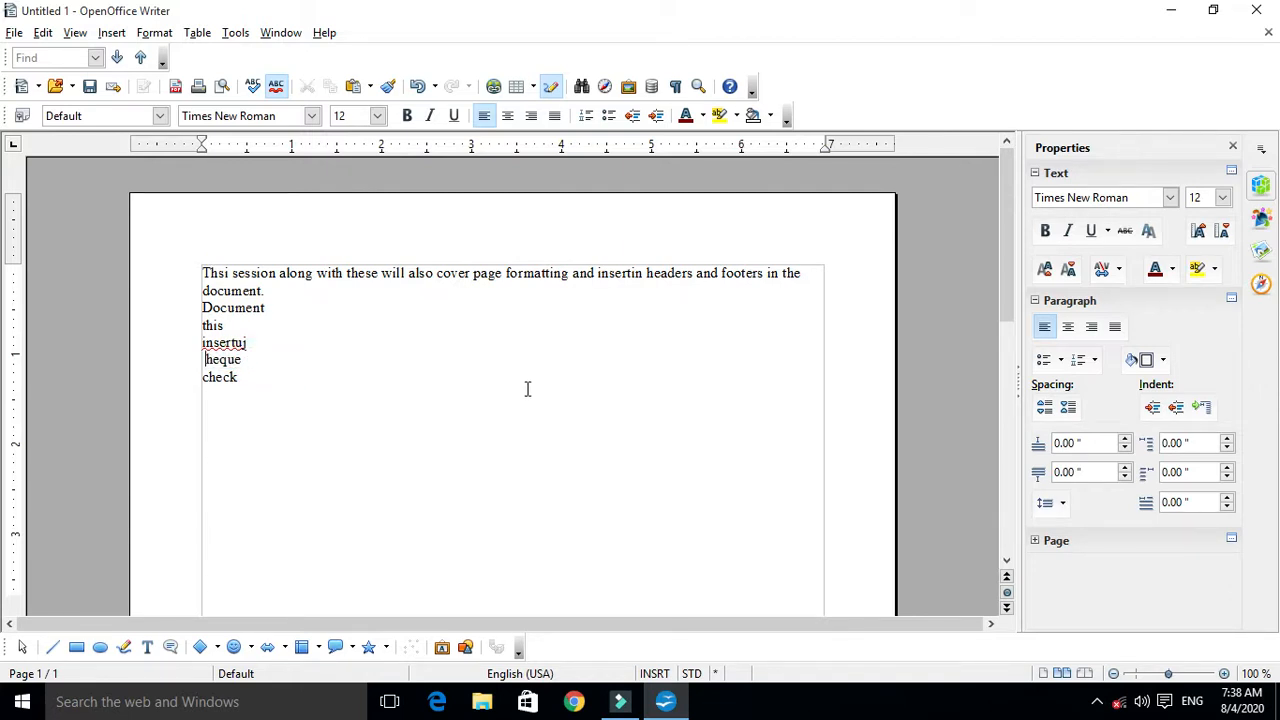
pyautogui.hotkey('shift', 'End')
# Add three line breaks below "insertuj" and re-enter "cheque" directly above "check".
pyautogui.press('Return')
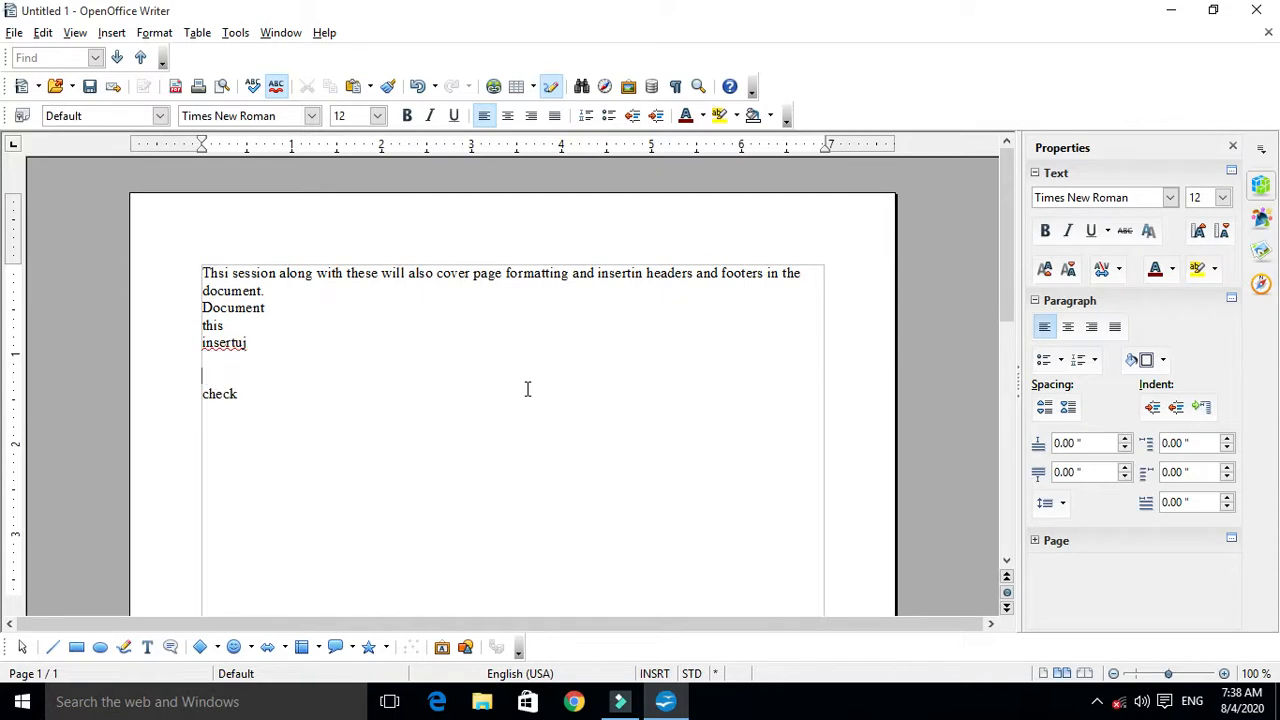
pyautogui.press('Return')
pyautogui.press('Return')
pyautogui.write('cheque')
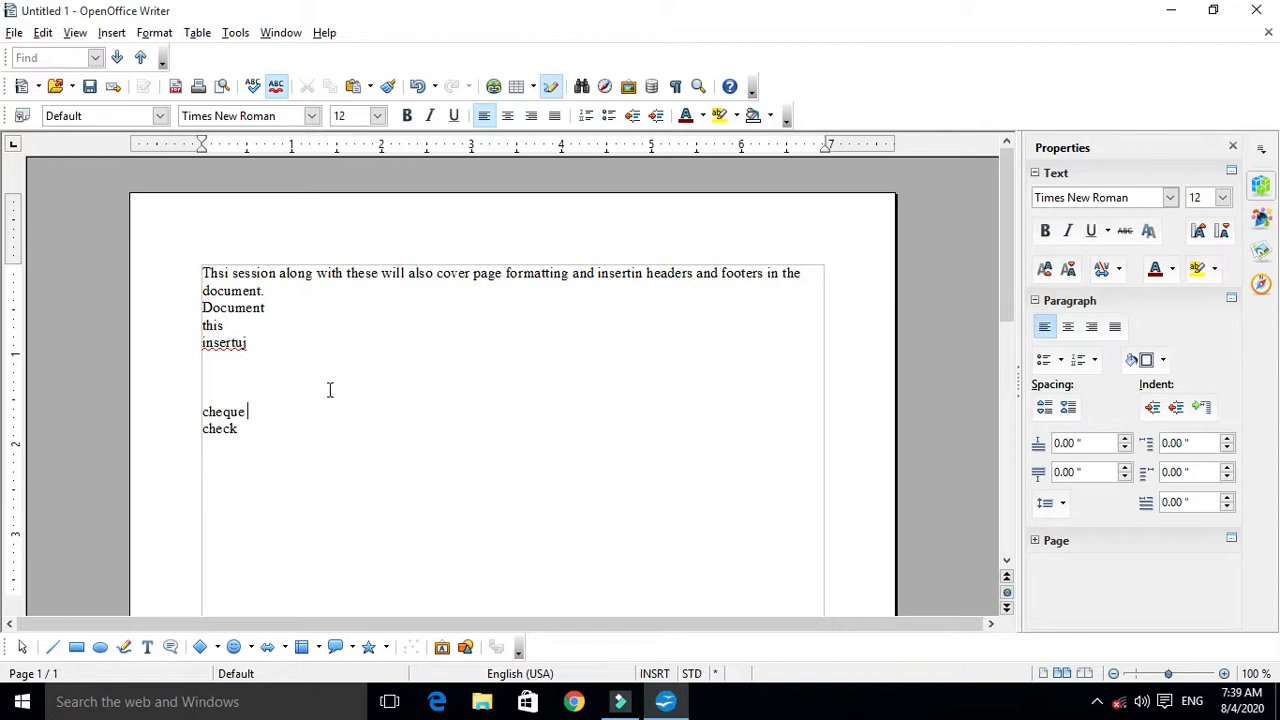
# Enter a first name on the blank line two lines above "cheque" and add it to the standard.dic dictionary.
pyautogui.press('Up')
pyautogui.write('shyam')
pyautogui.moveTo(243, 377); pyautogui.dragTo(198, 378)
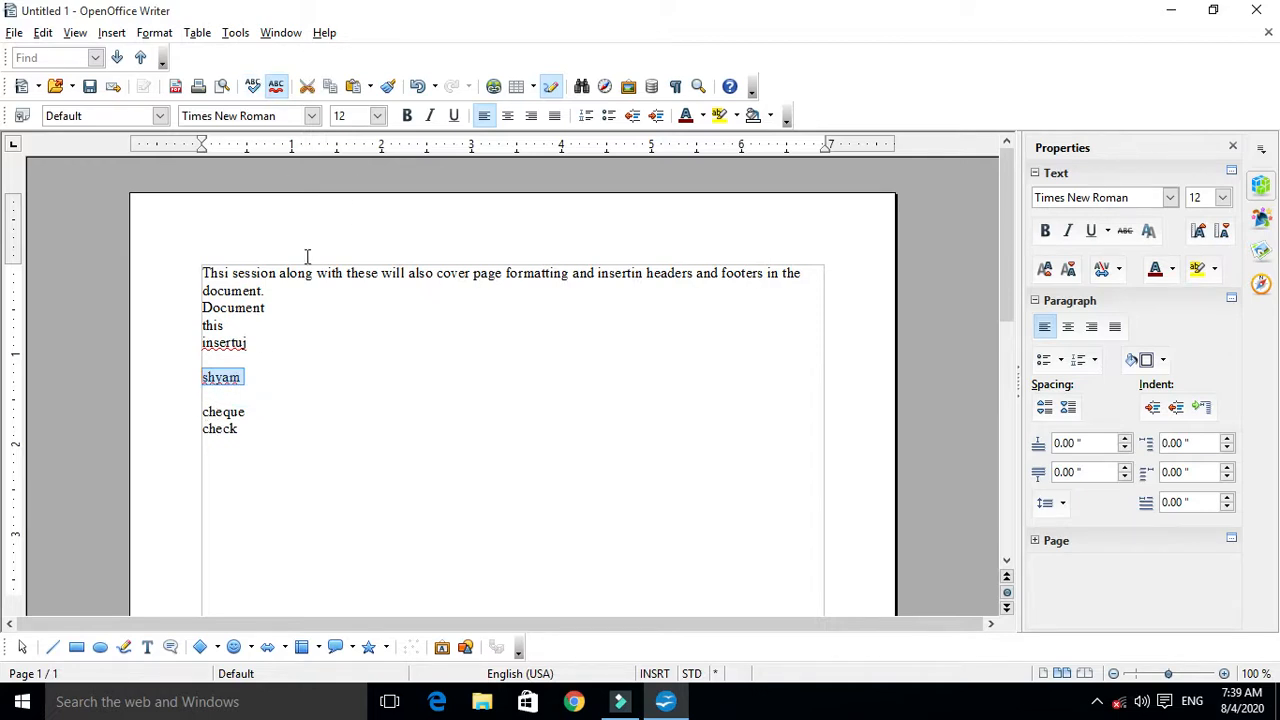
pyautogui.rightClick(222, 378)
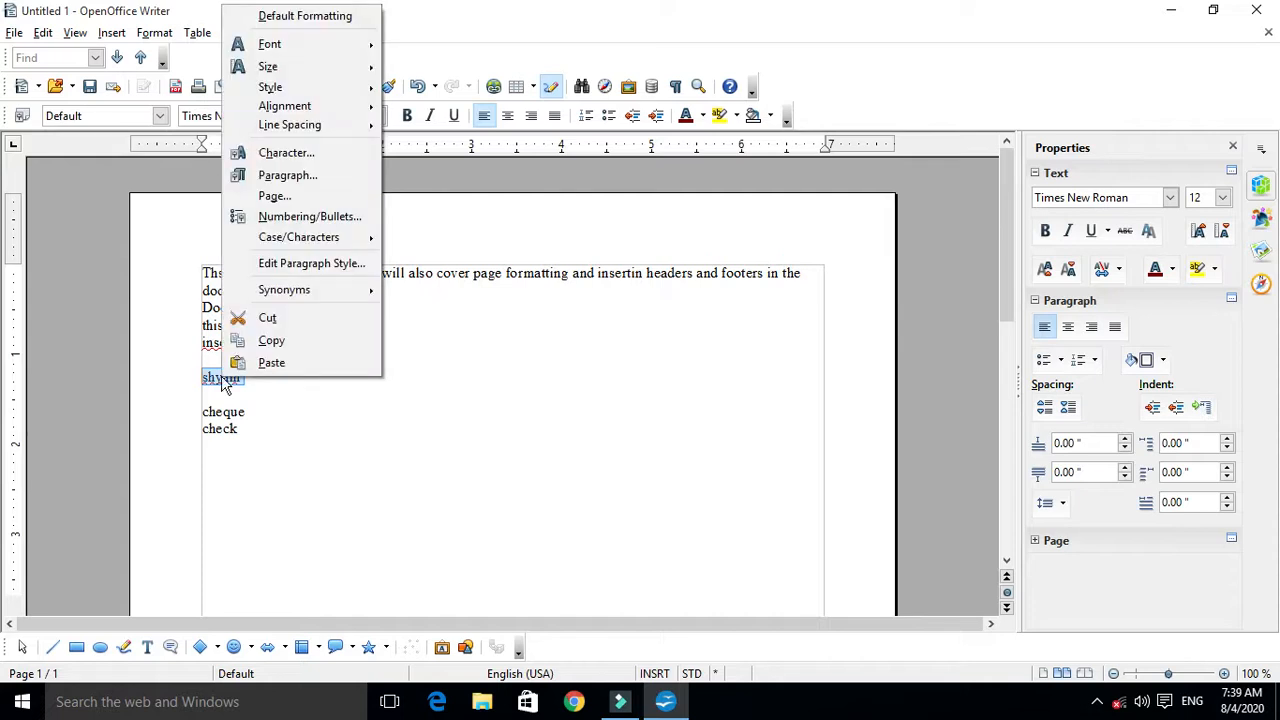
pyautogui.click(340, 408)
pyautogui.click(224, 376)
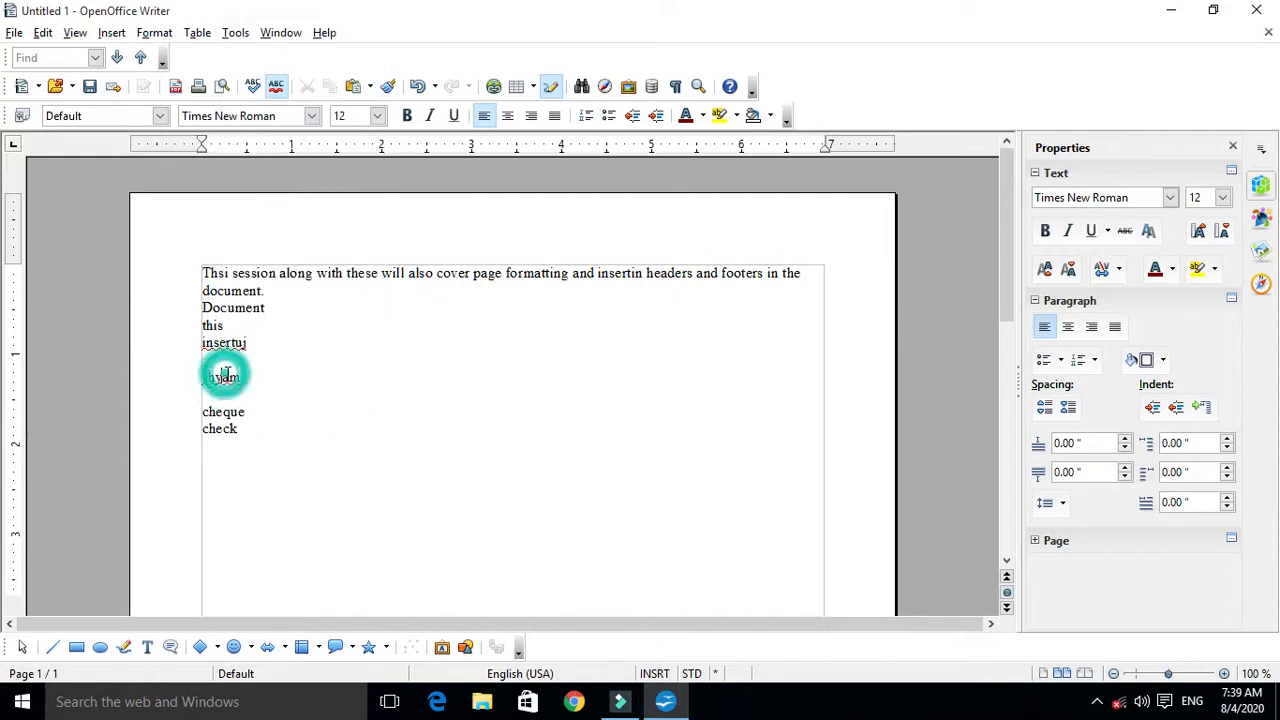
pyautogui.rightClick(224, 376)
pyautogui.moveTo(349, 540)
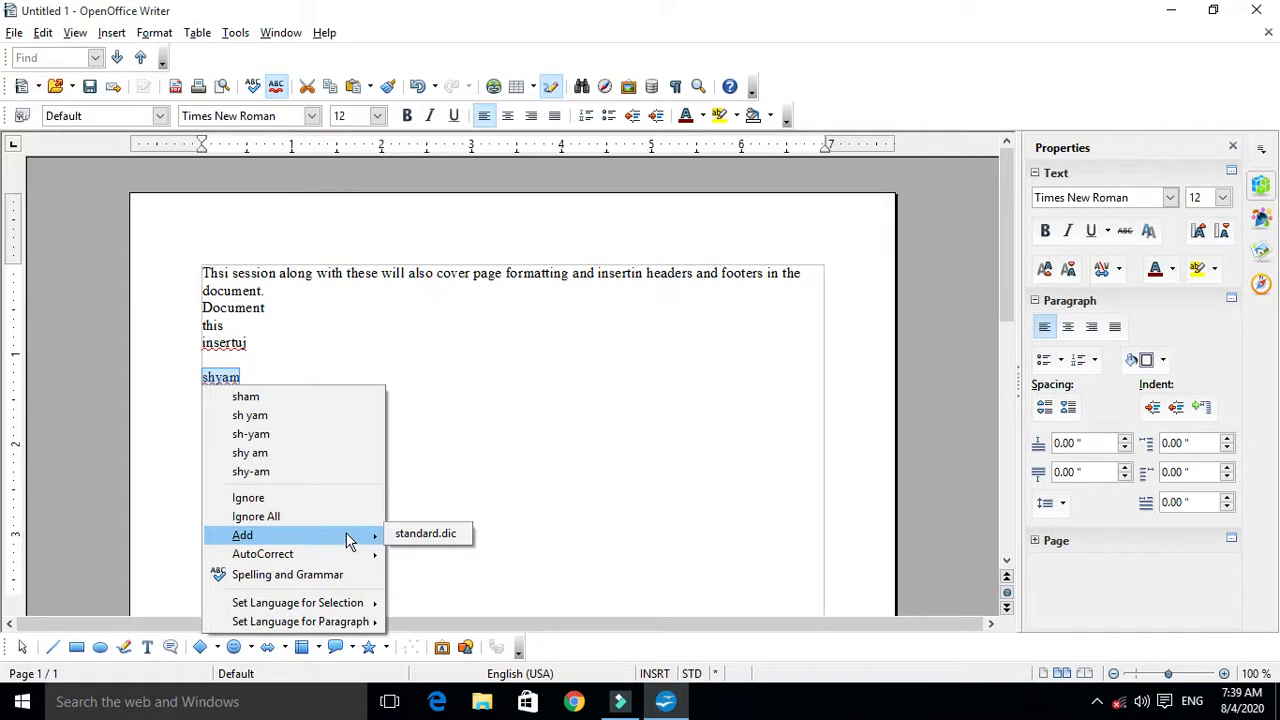
pyautogui.moveTo(345, 562)
pyautogui.click(425, 534)
# Test the dictionary entry by entering the same first name again two lines below its first occurrence.
pyautogui.click(250, 376)
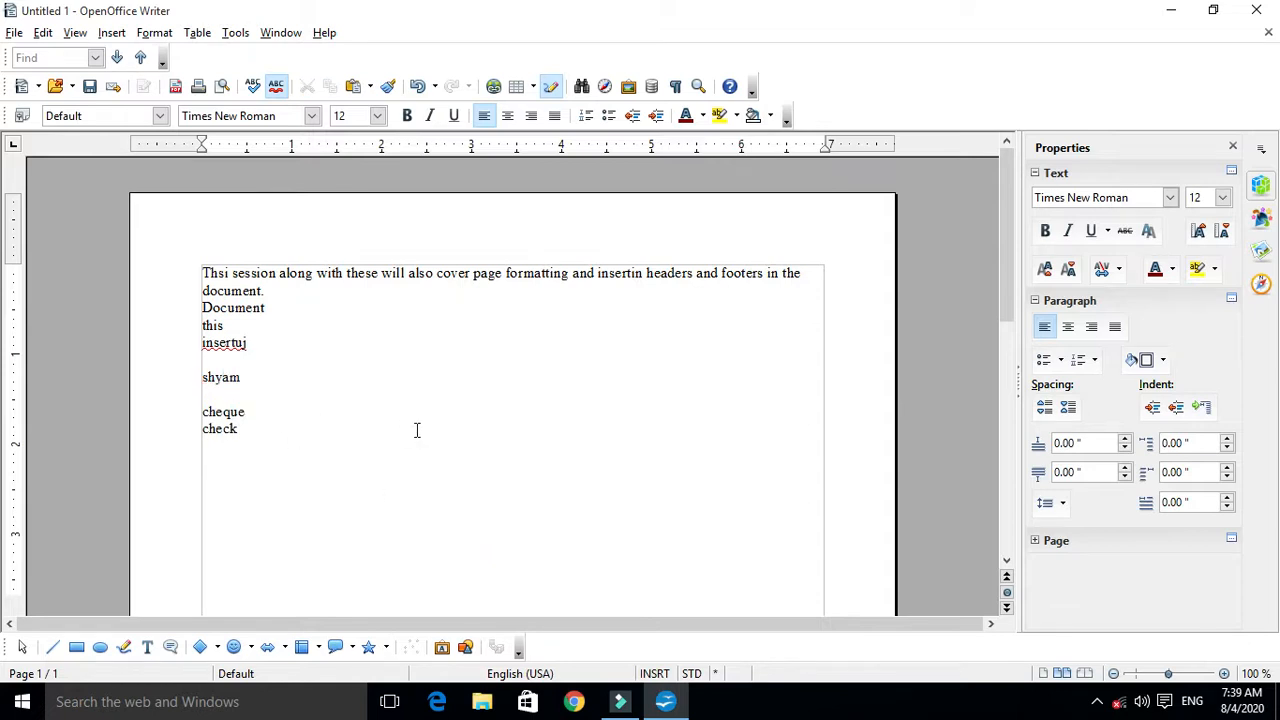
pyautogui.press('Return')
pyautogui.press('Return')
pyautogui.write('shyam')
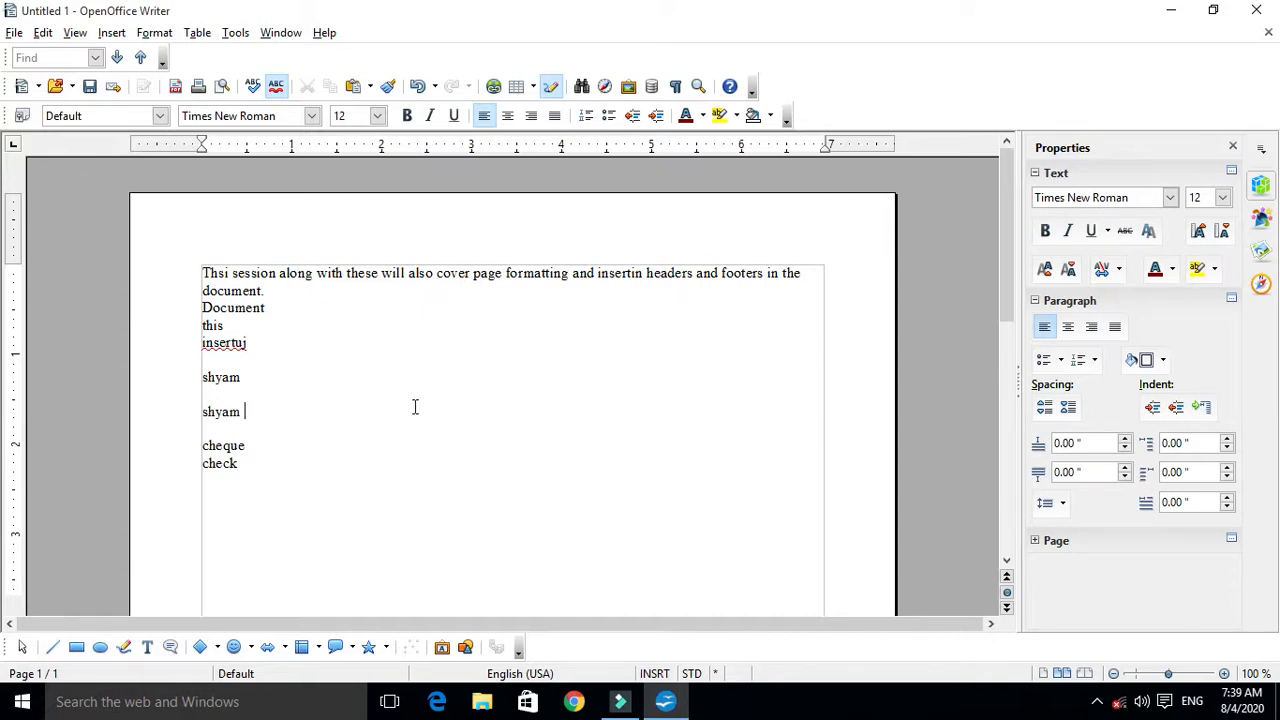
pyautogui.moveTo(258, 463); pyautogui.dragTo(186, 277)
pyautogui.click(247, 444)
pyautogui.moveTo(243, 466); pyautogui.dragTo(202, 272)
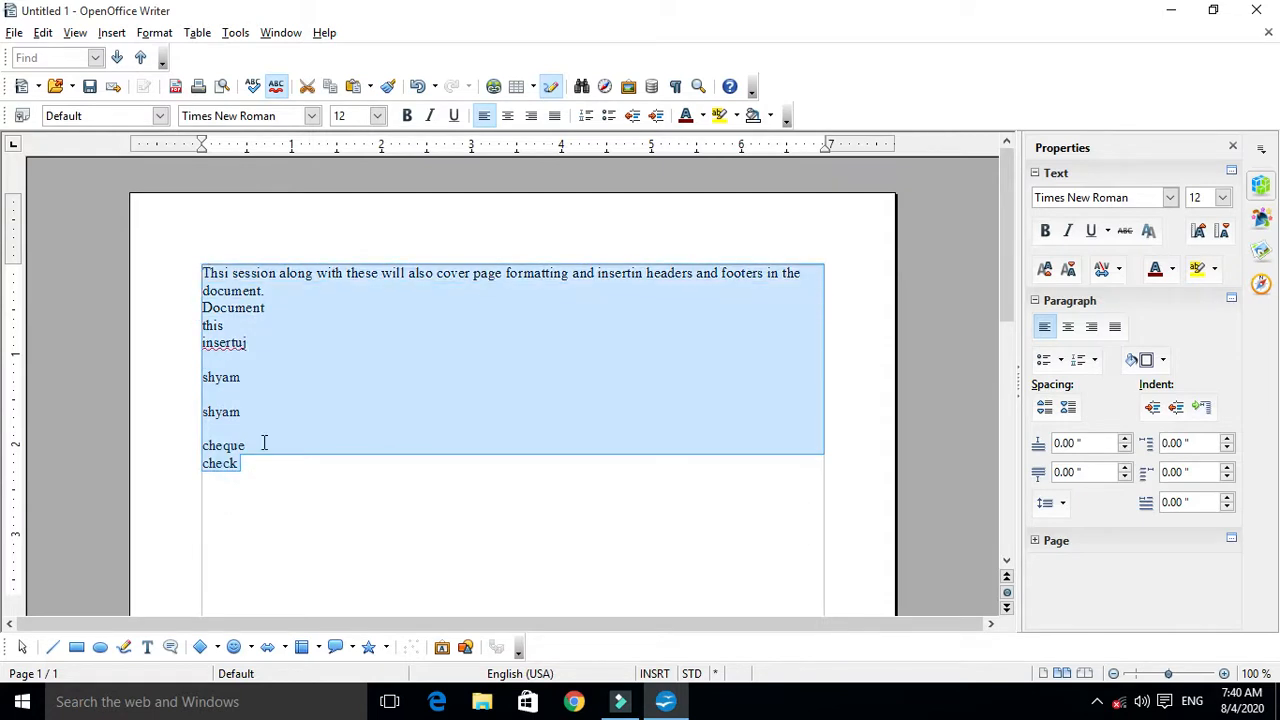
pyautogui.click(263, 443)
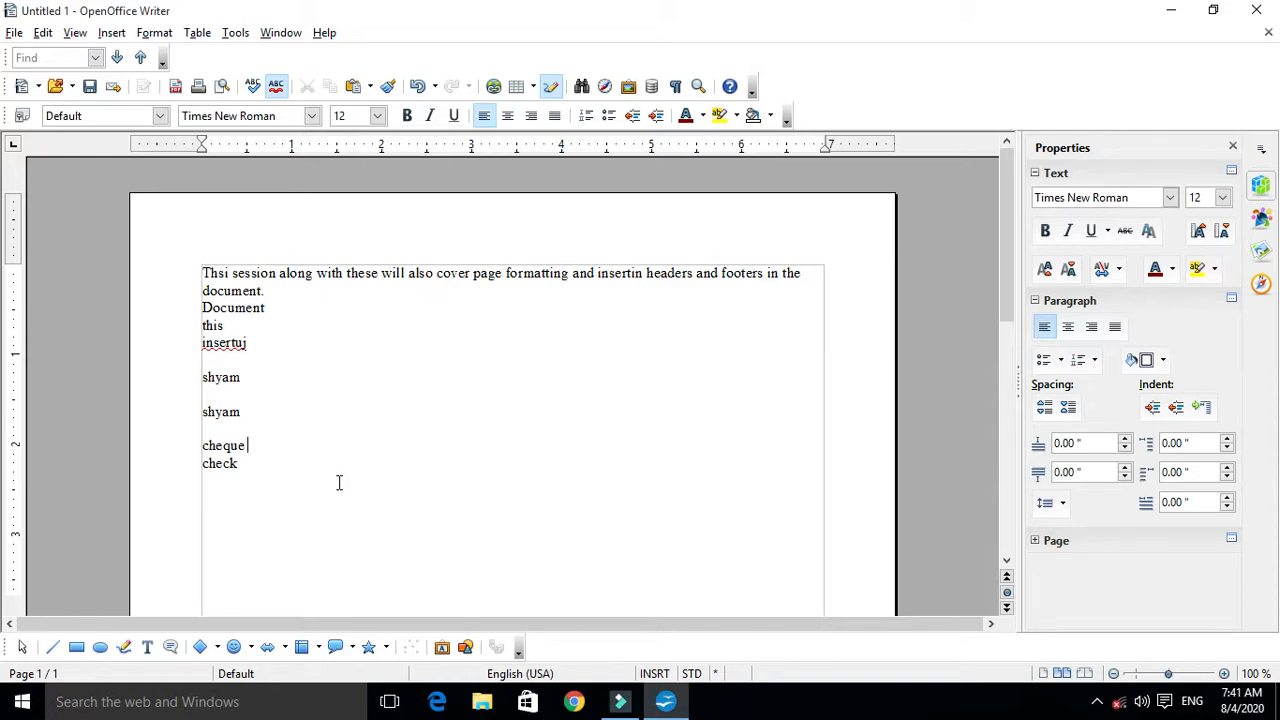
pyautogui.moveTo(259, 468); pyautogui.dragTo(223, 473)
pyautogui.click(252, 464)
pyautogui.click(190, 472)
pyautogui.click(231, 471)
pyautogui.moveTo(245, 449); pyautogui.dragTo(192, 451)
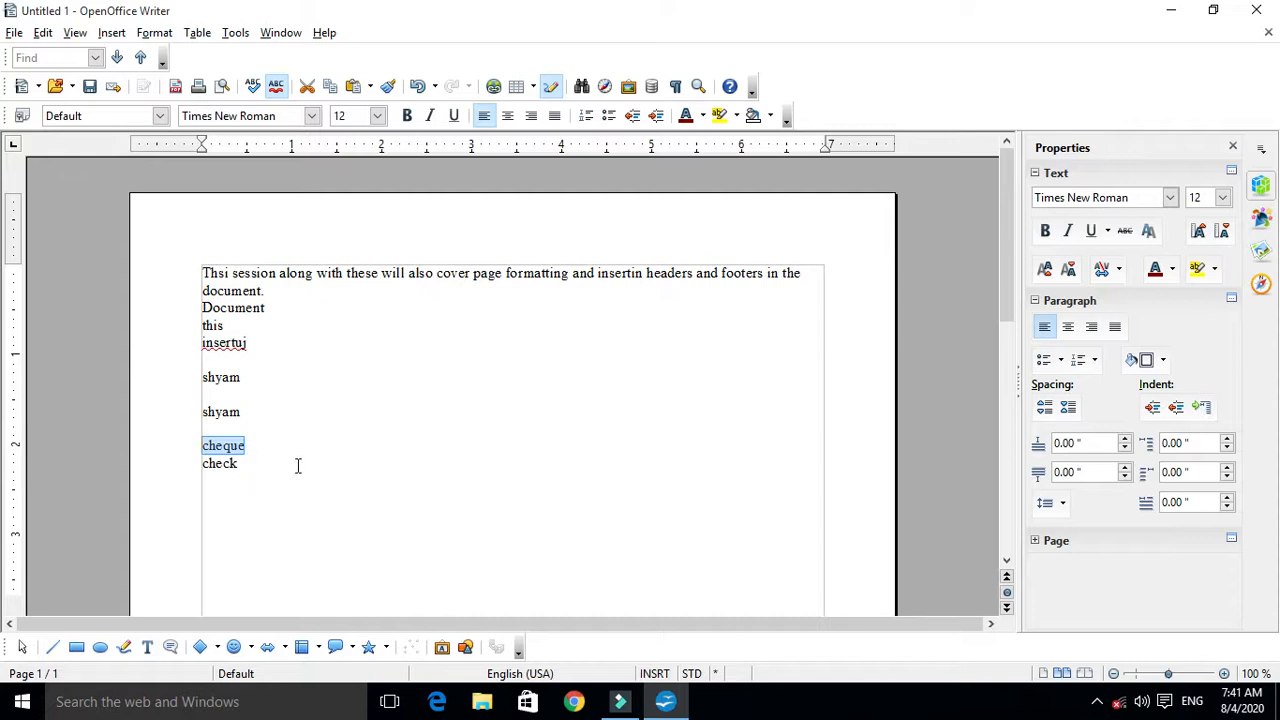
pyautogui.moveTo(252, 451); pyautogui.dragTo(201, 447)
pyautogui.moveTo(280, 470); pyautogui.dragTo(203, 265)
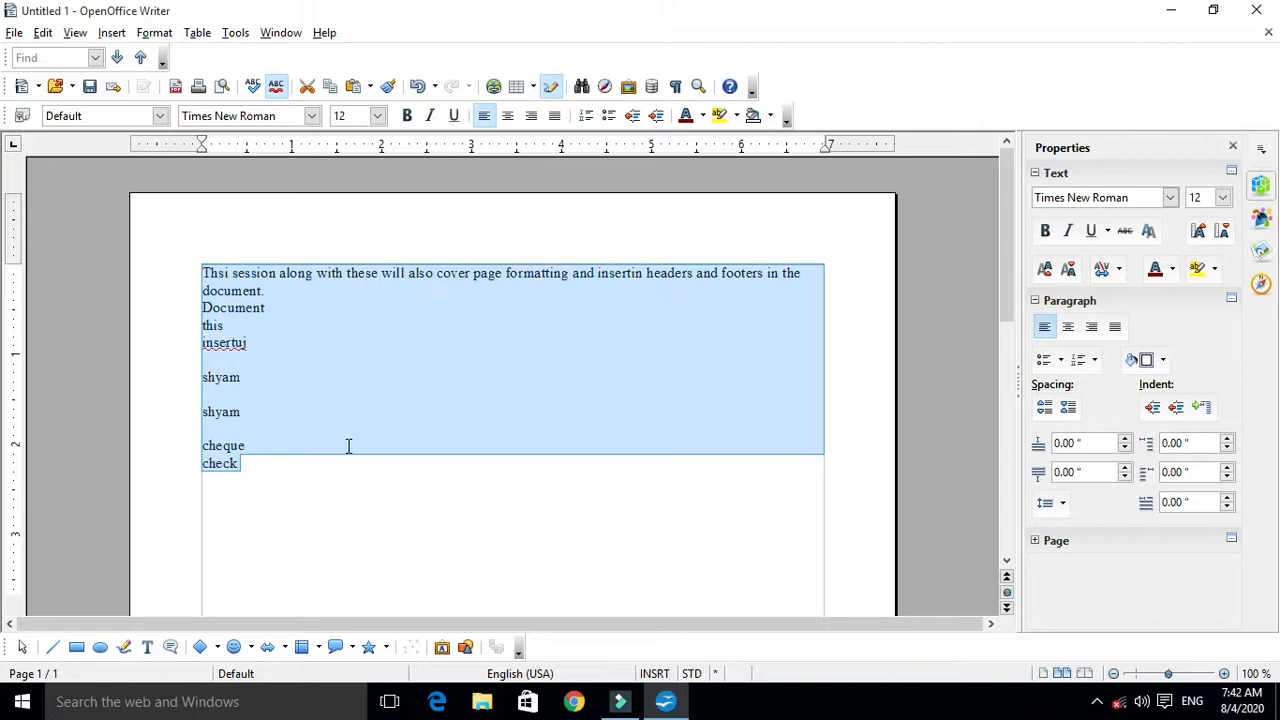
pyautogui.click(309, 448)
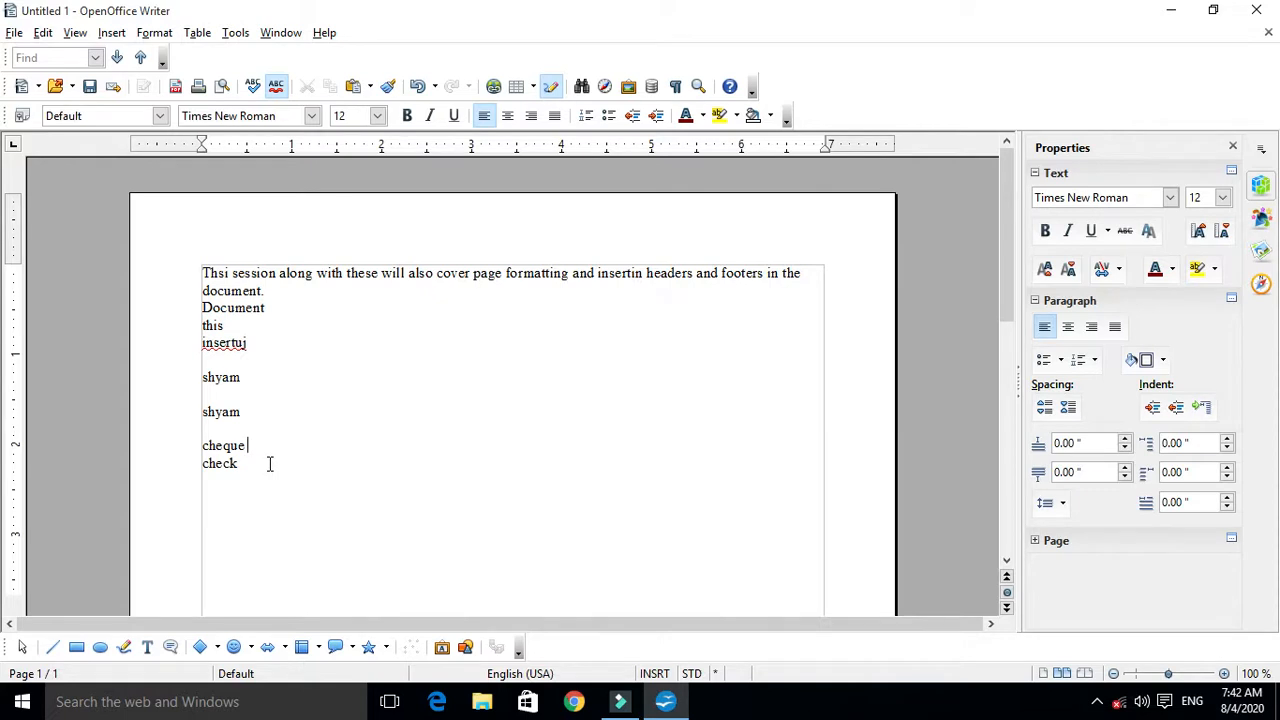
# Select the whole document text and open the additional language settings for all text.
pyautogui.moveTo(265, 470); pyautogui.dragTo(200, 269)
pyautogui.click(200, 271)
pyautogui.click(286, 477)
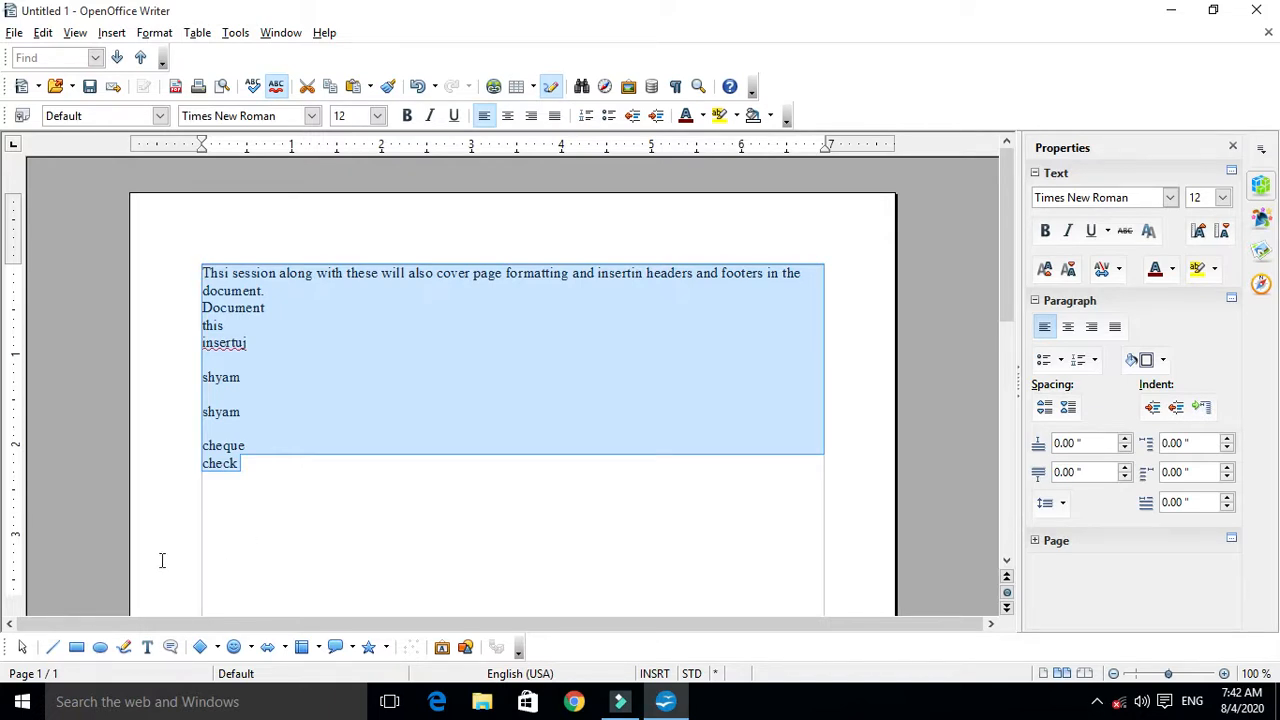
pyautogui.click(236, 34)
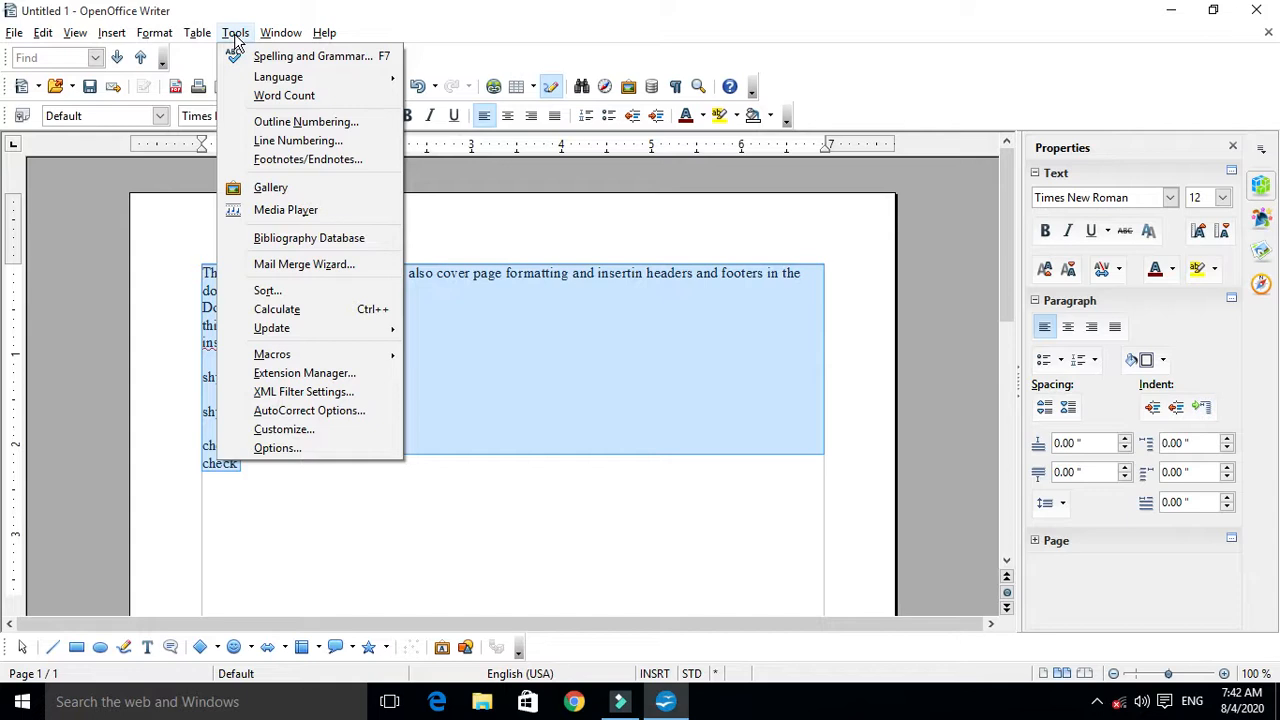
pyautogui.moveTo(299, 85)
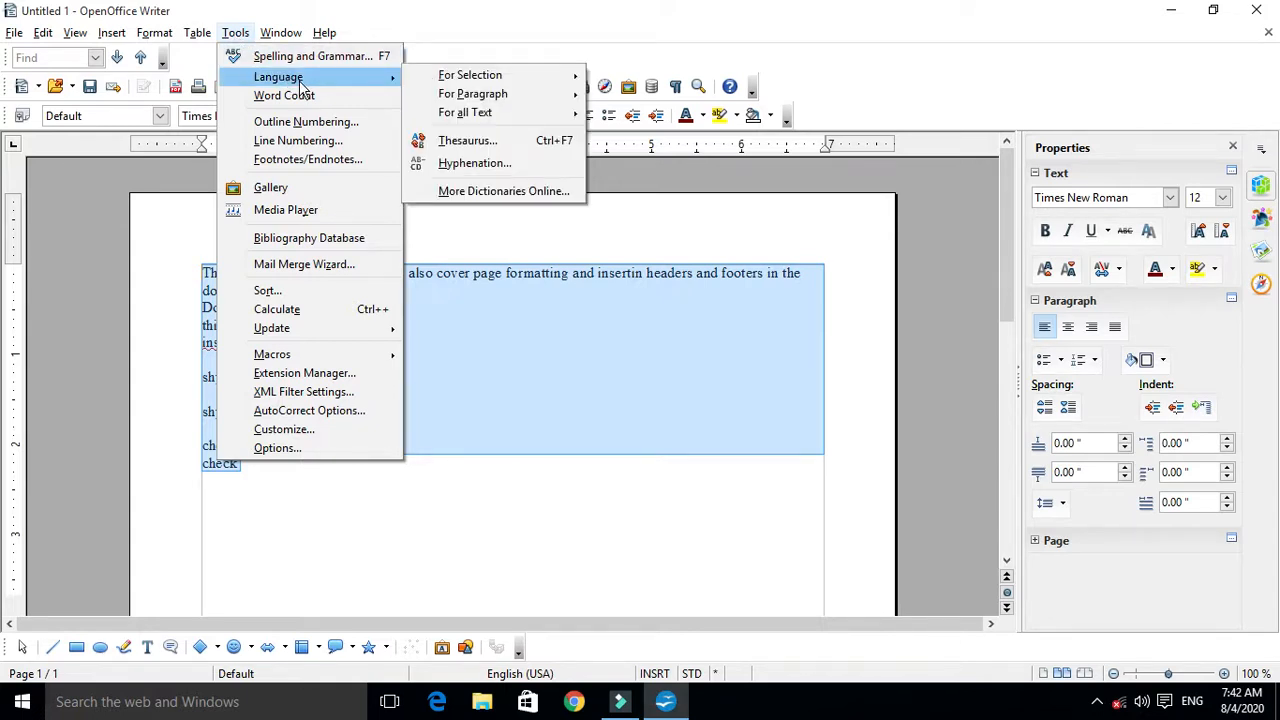
pyautogui.moveTo(543, 120)
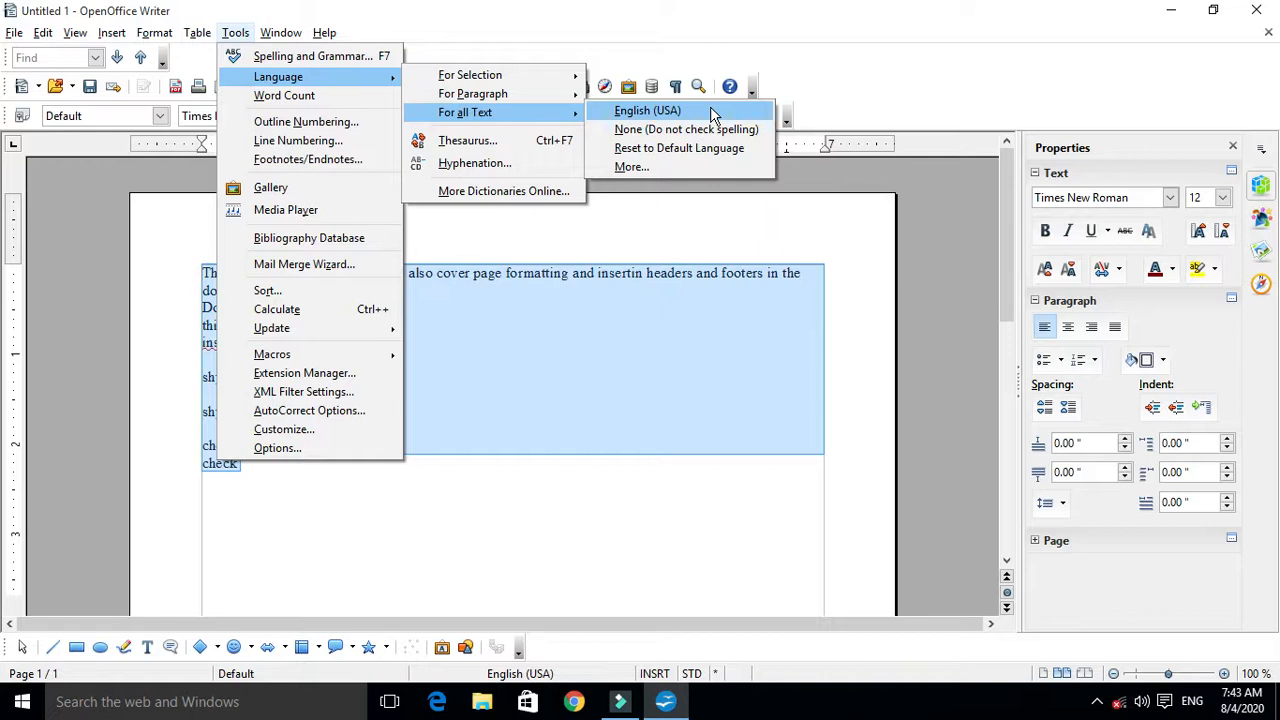
pyautogui.click(622, 168)
pyautogui.moveTo(616, 243); pyautogui.dragTo(417, 186)
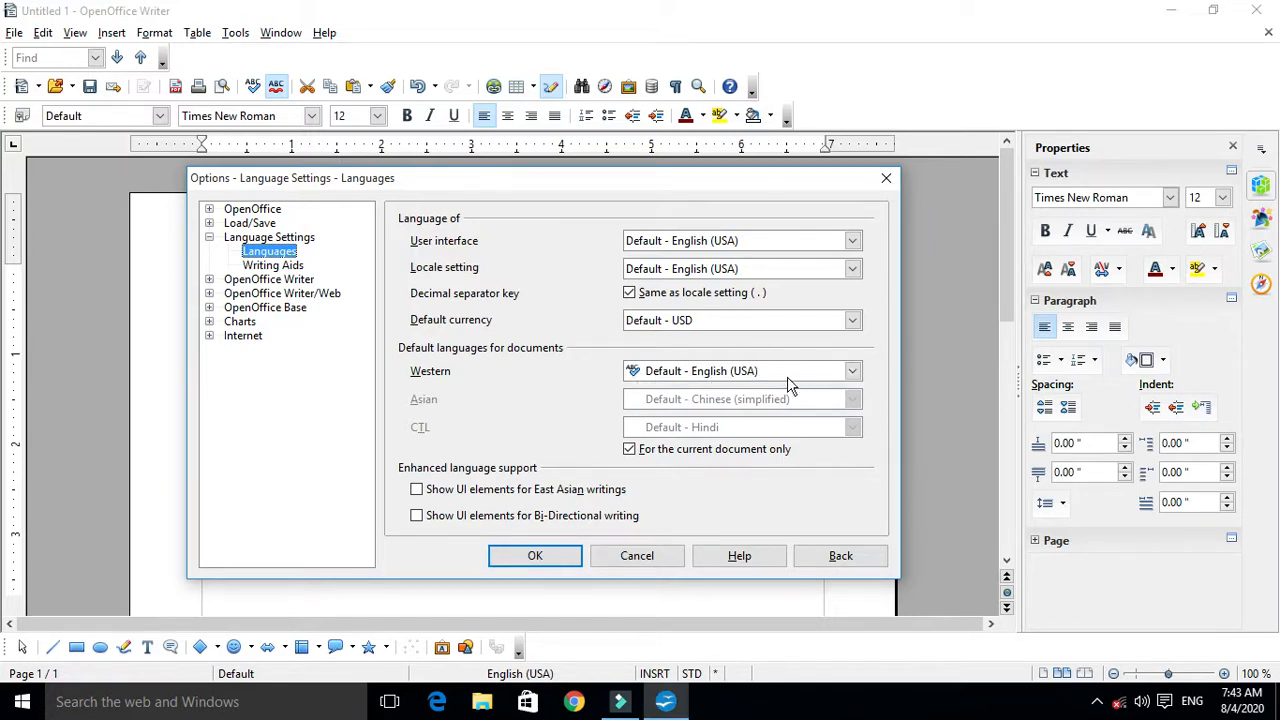
# Choose English (USA) as the default Western language for the current document.
pyautogui.click(850, 371)
pyautogui.scroll(-2, 790, 413)
pyautogui.scroll(-4, 790, 413)
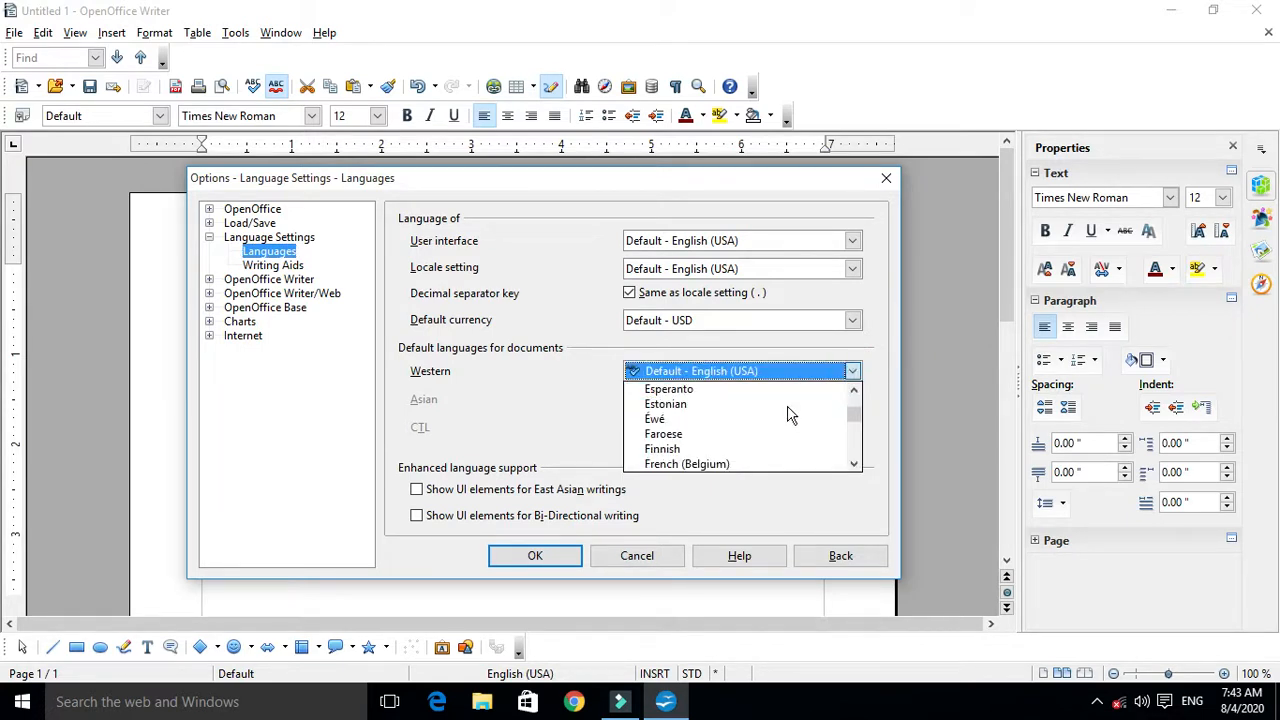
pyautogui.scroll(2, 790, 413)
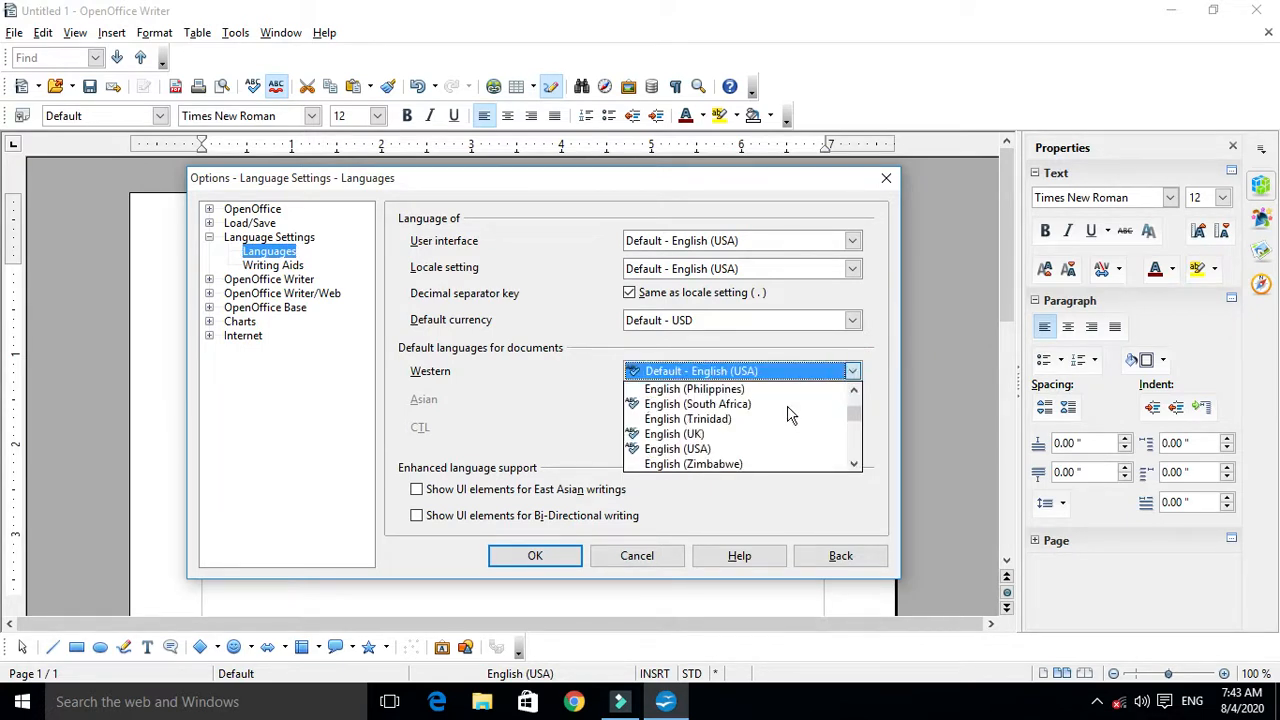
pyautogui.click(710, 449)
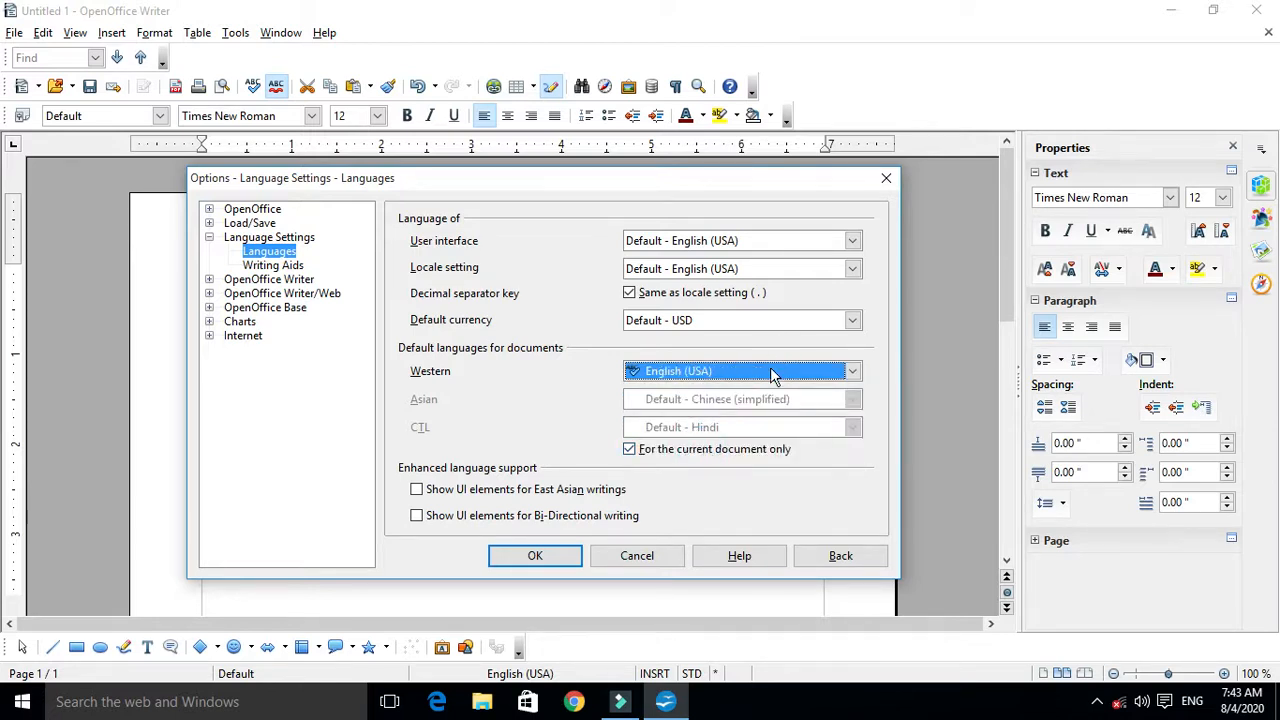
# Change the default Western document language to French (Switzerland).
pyautogui.click(838, 376)
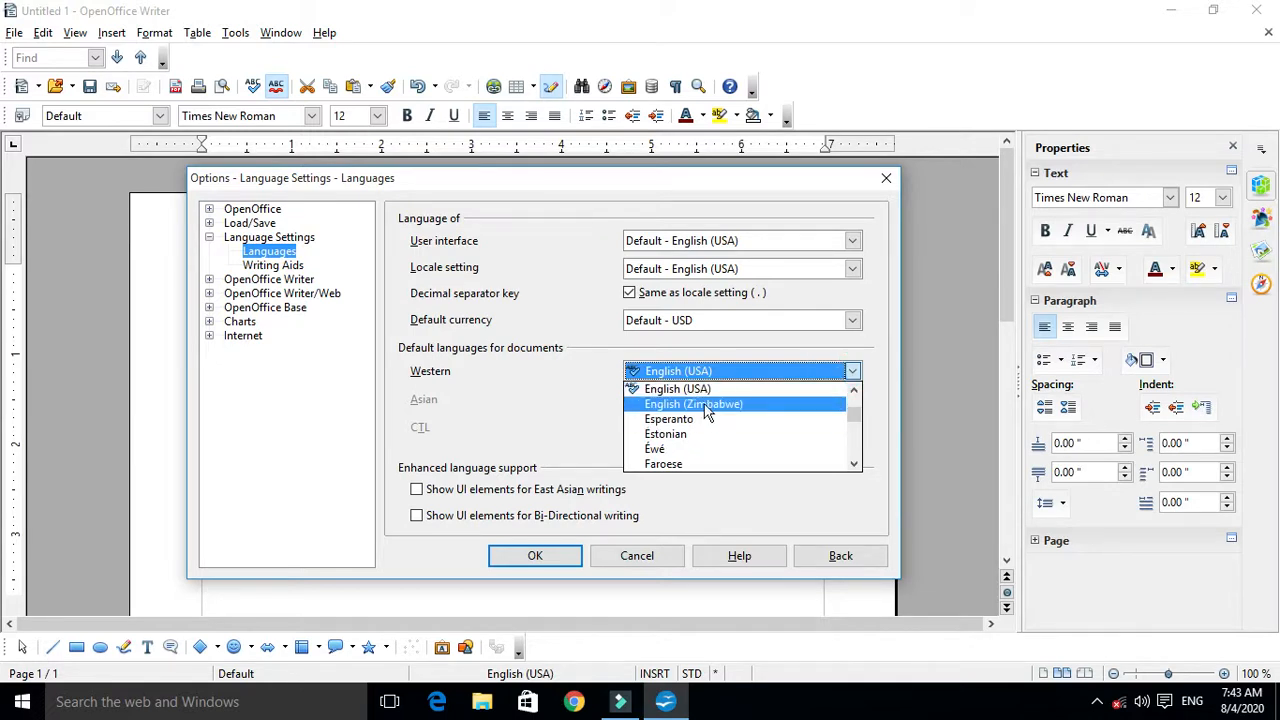
pyautogui.scroll(-4, 690, 420)
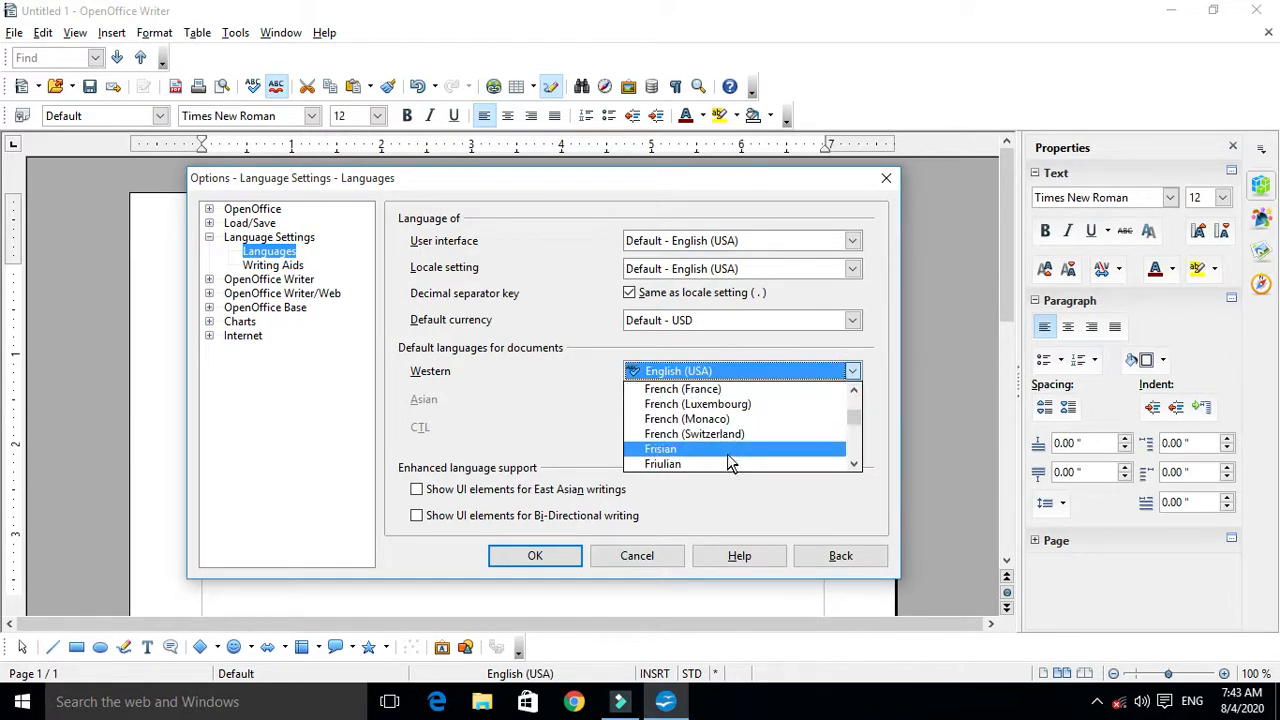
pyautogui.click(735, 437)
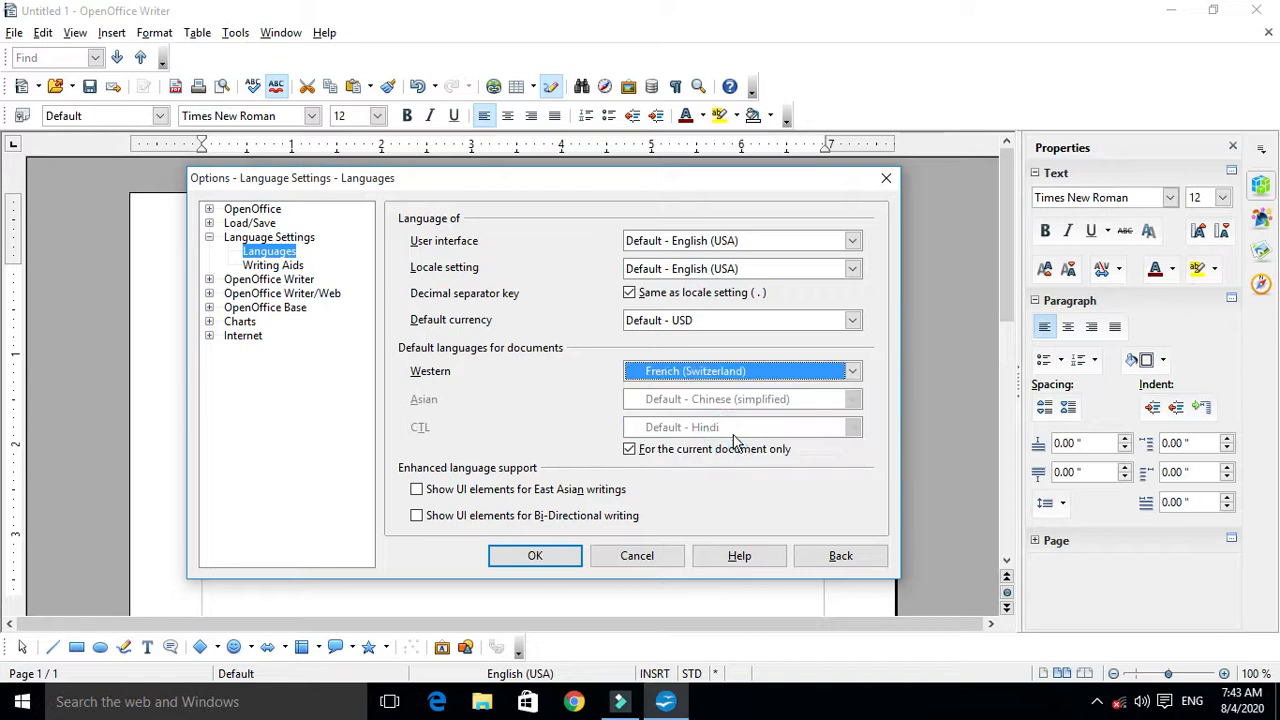
# Set the default Western document language back to English (USA) and apply the language settings.
pyautogui.click(808, 378)
pyautogui.scroll(3, 780, 440)
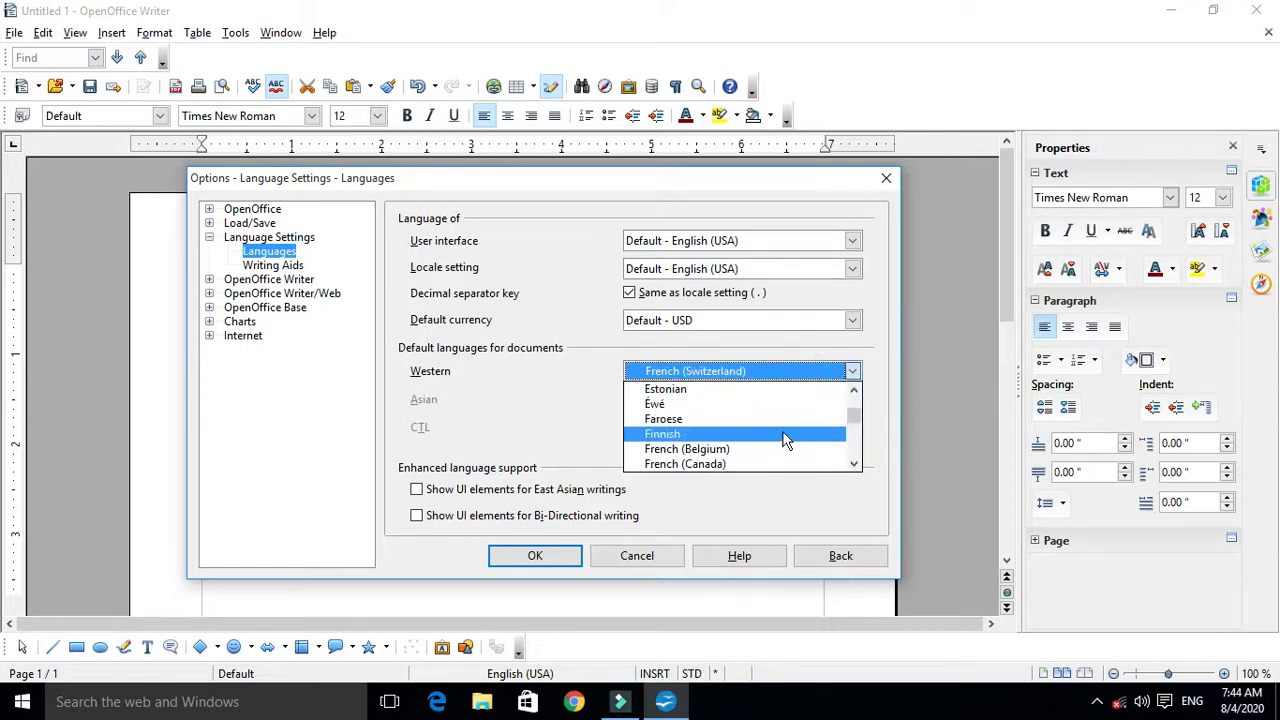
pyautogui.scroll(4, 785, 432)
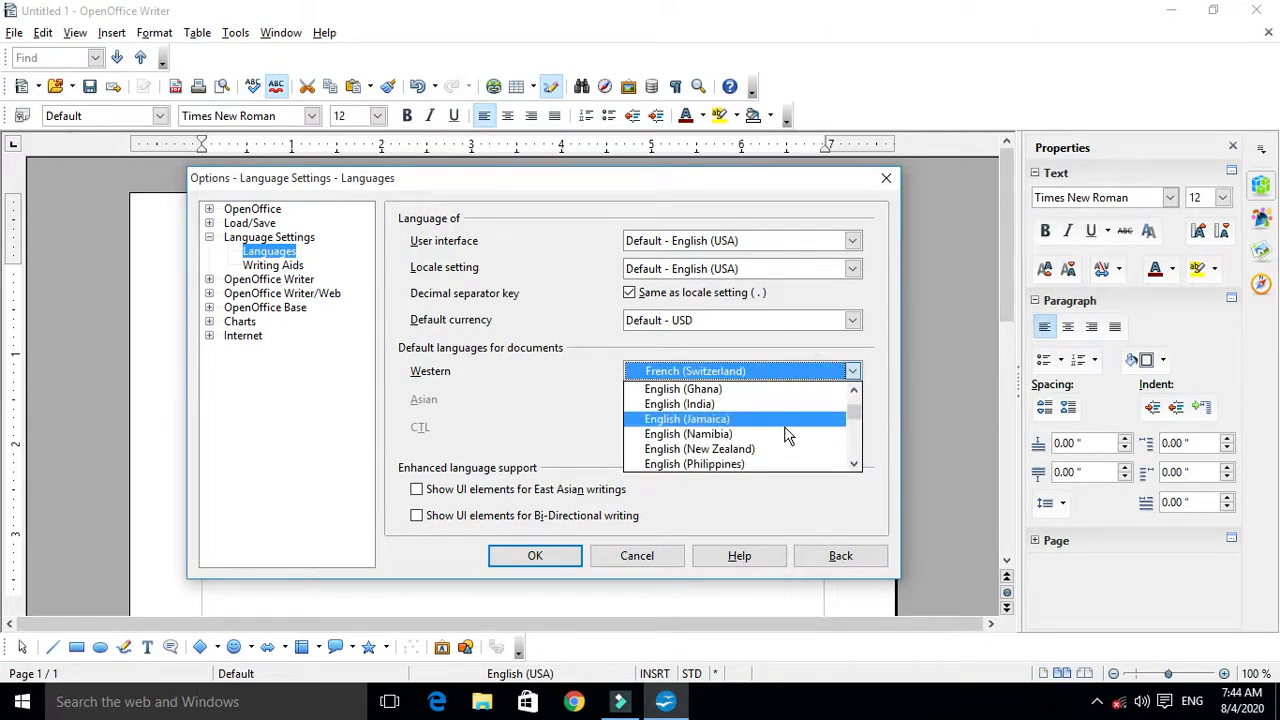
pyautogui.scroll(-3, 785, 432)
pyautogui.scroll(1, 740, 435)
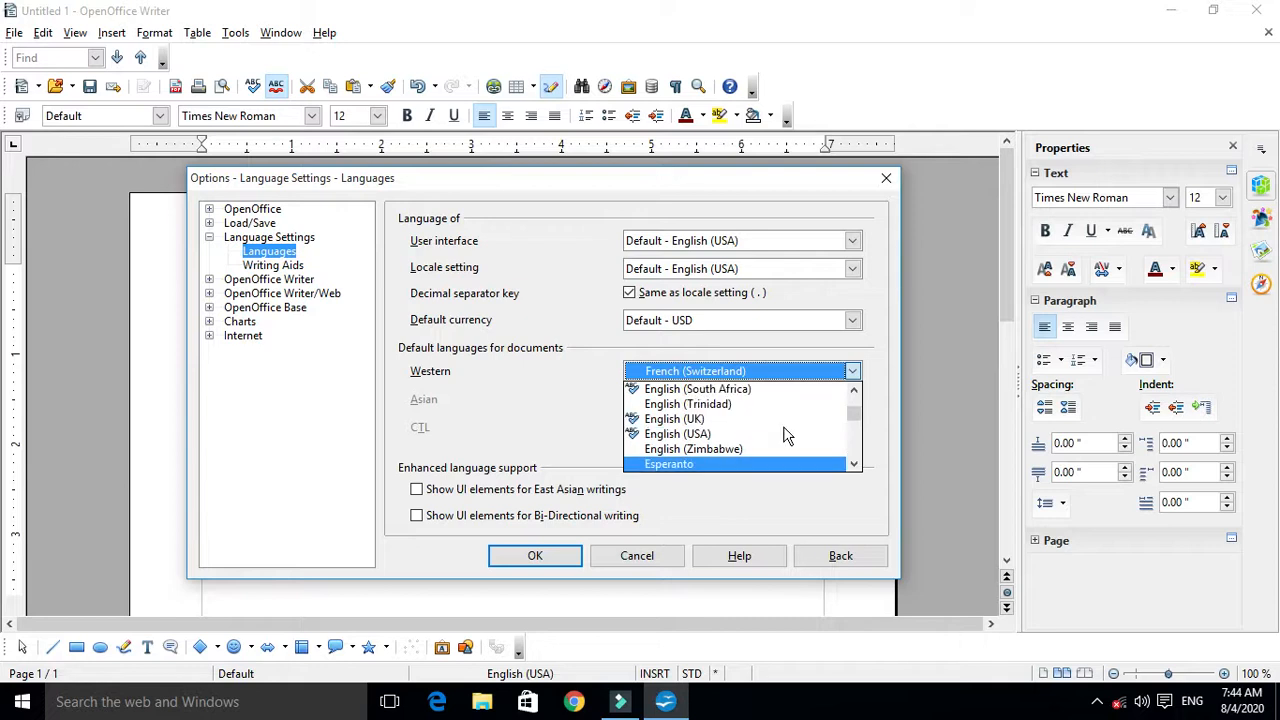
pyautogui.click(700, 434)
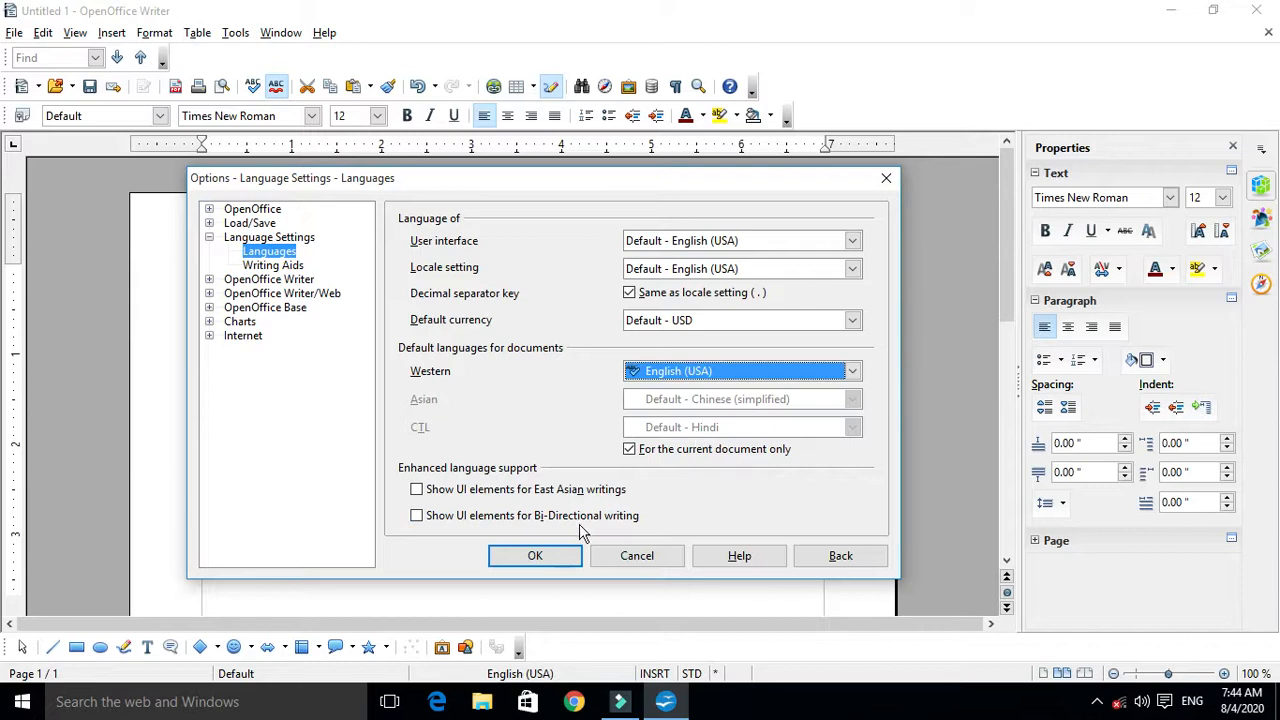
pyautogui.click(535, 556)
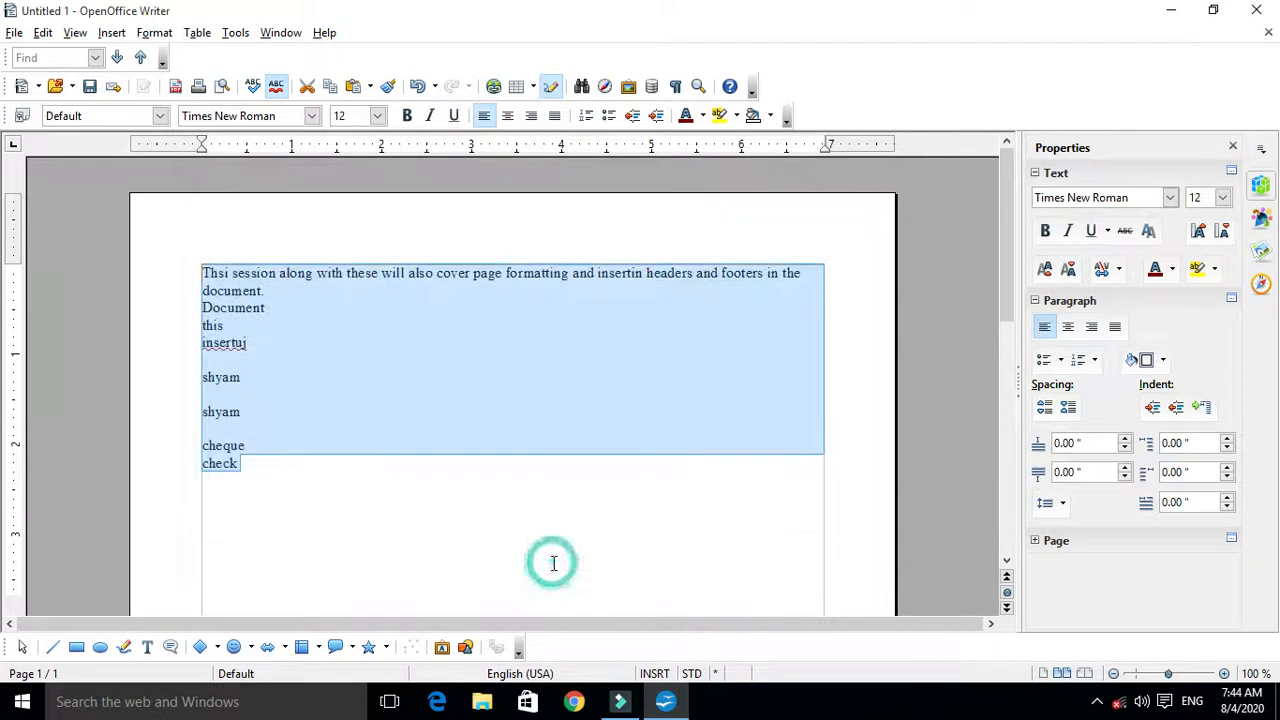
# Deselect the text and open the Languages page under Language Settings in the program options.
pyautogui.click(396, 486)
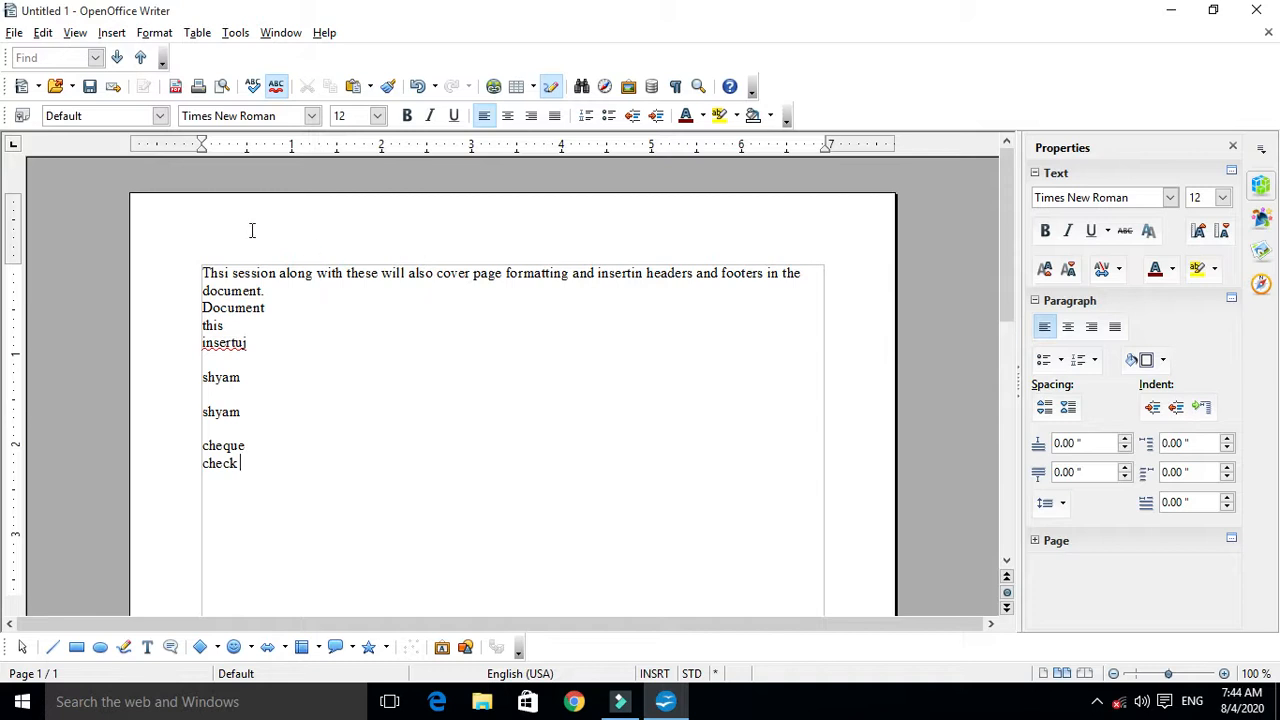
pyautogui.click(241, 38)
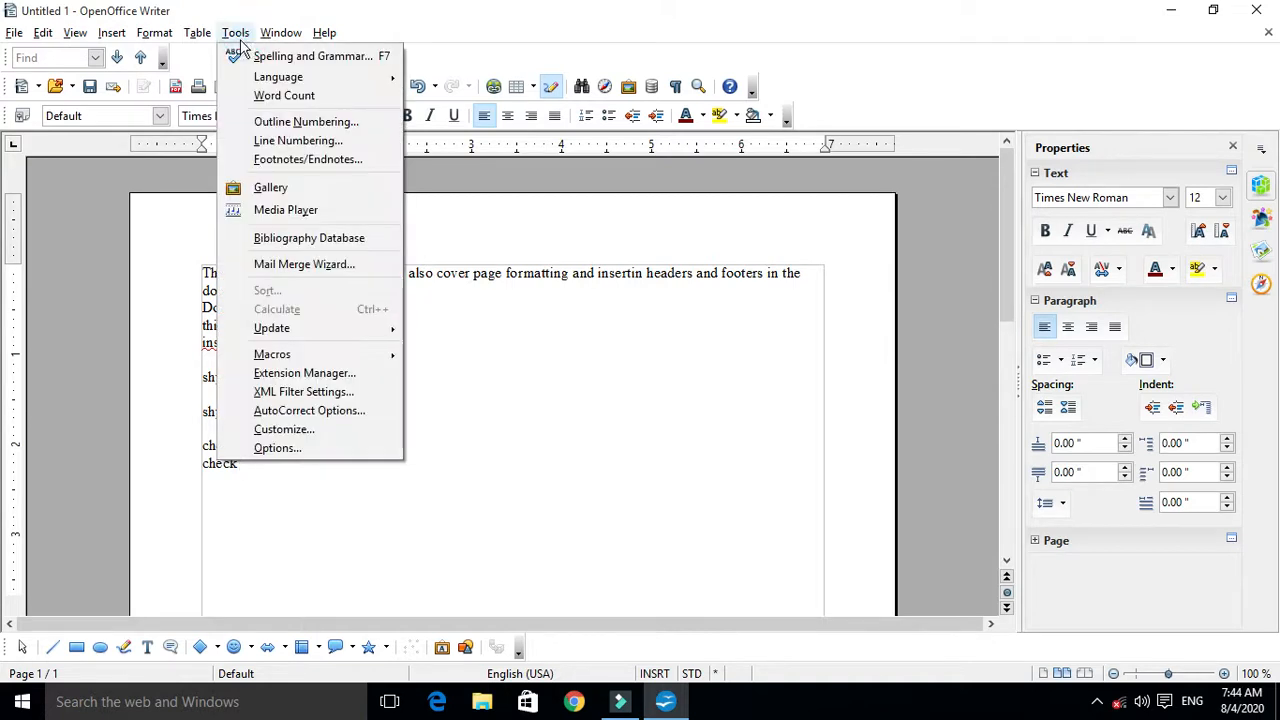
pyautogui.click(287, 457)
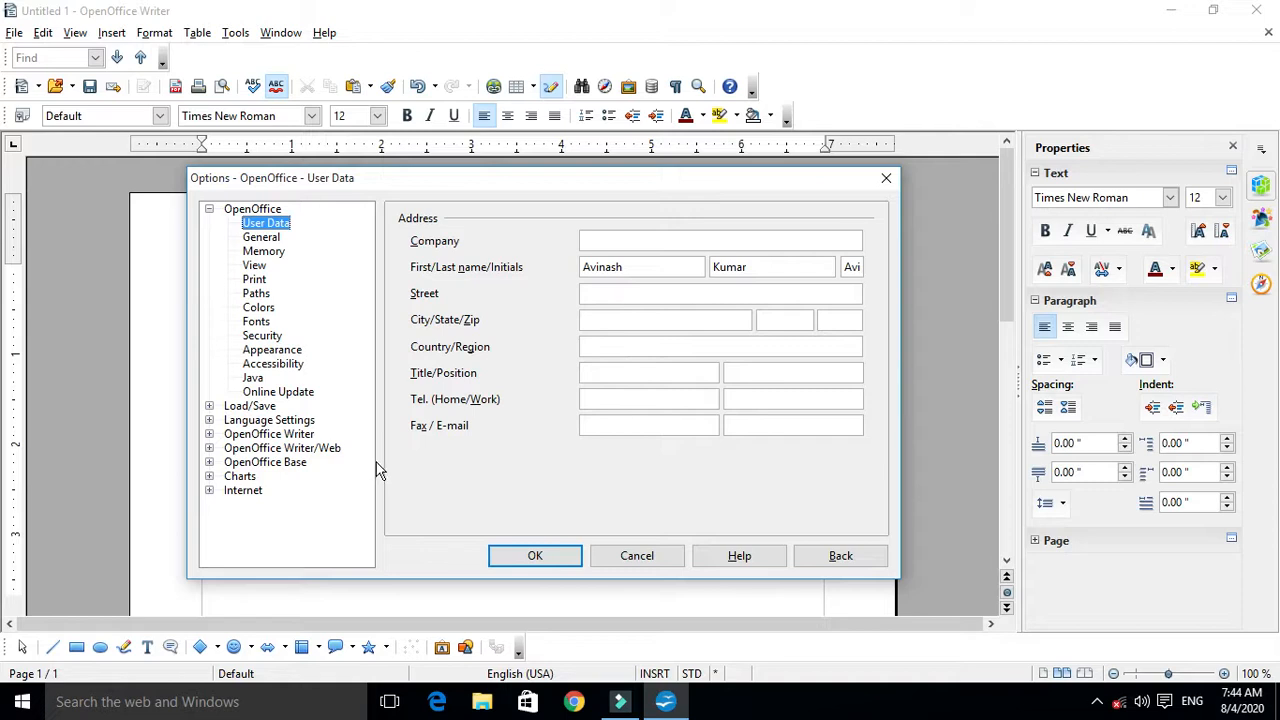
pyautogui.click(268, 422)
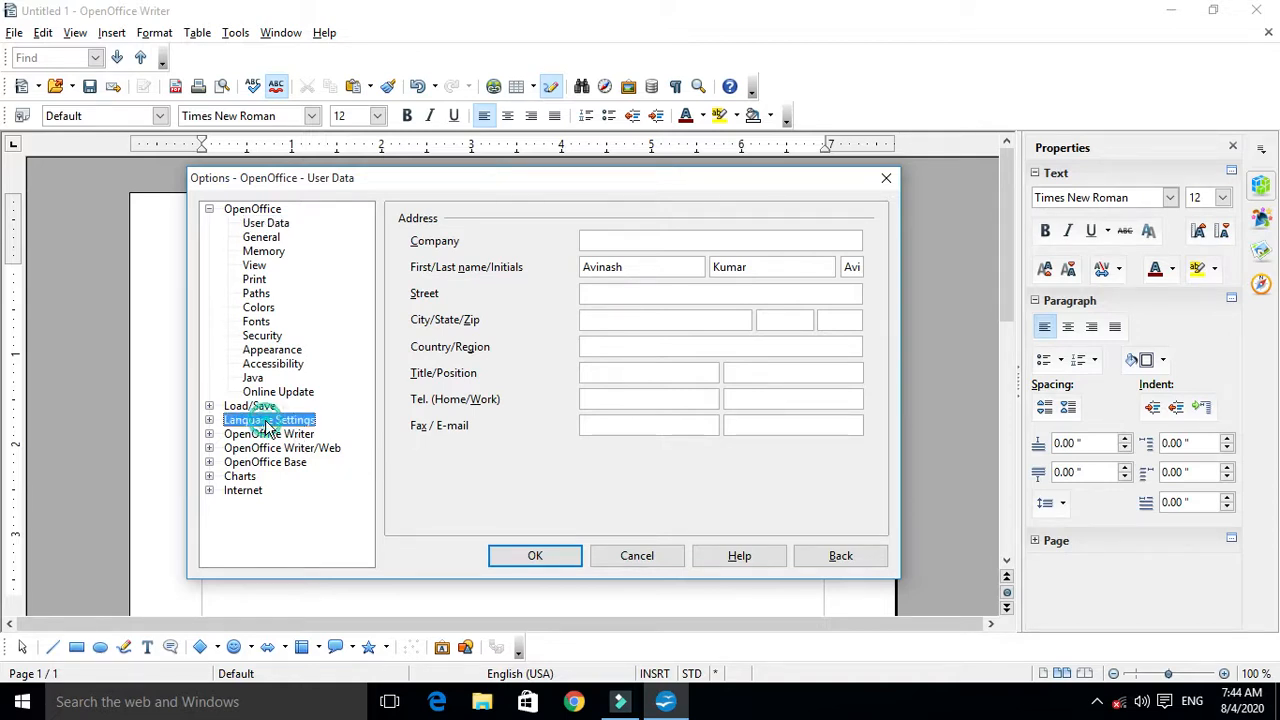
pyautogui.click(209, 420)
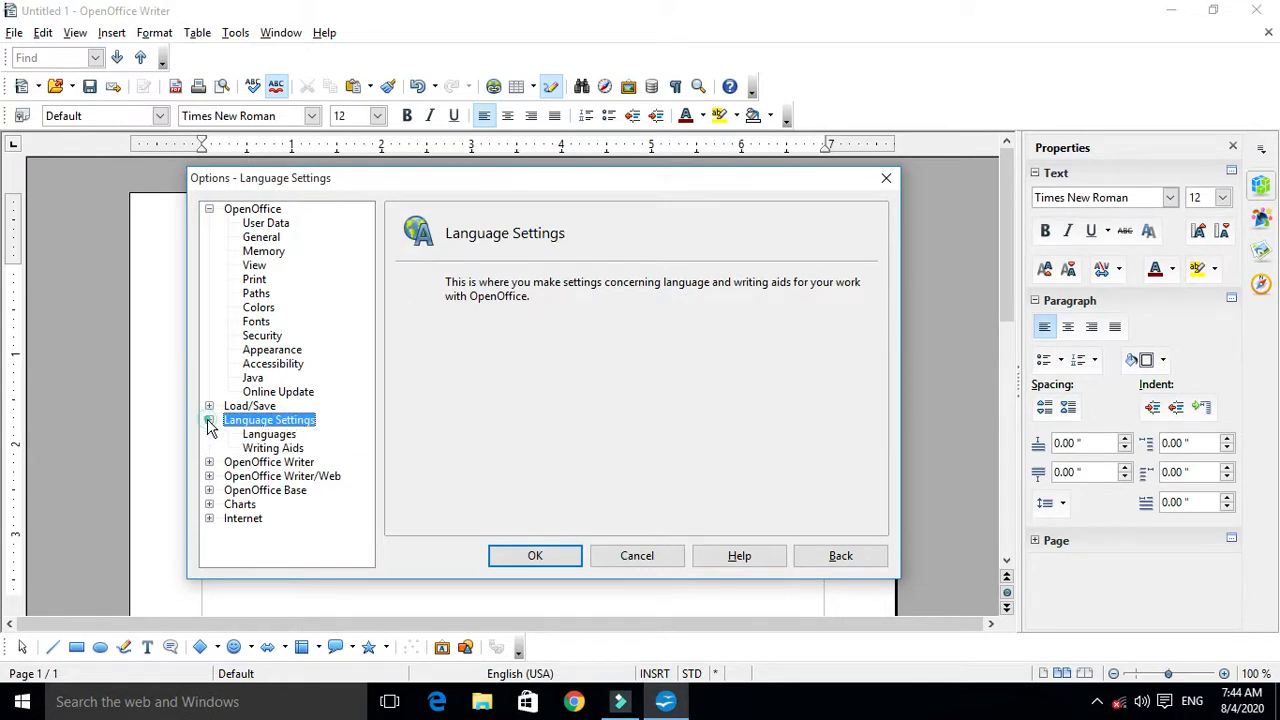
pyautogui.click(265, 436)
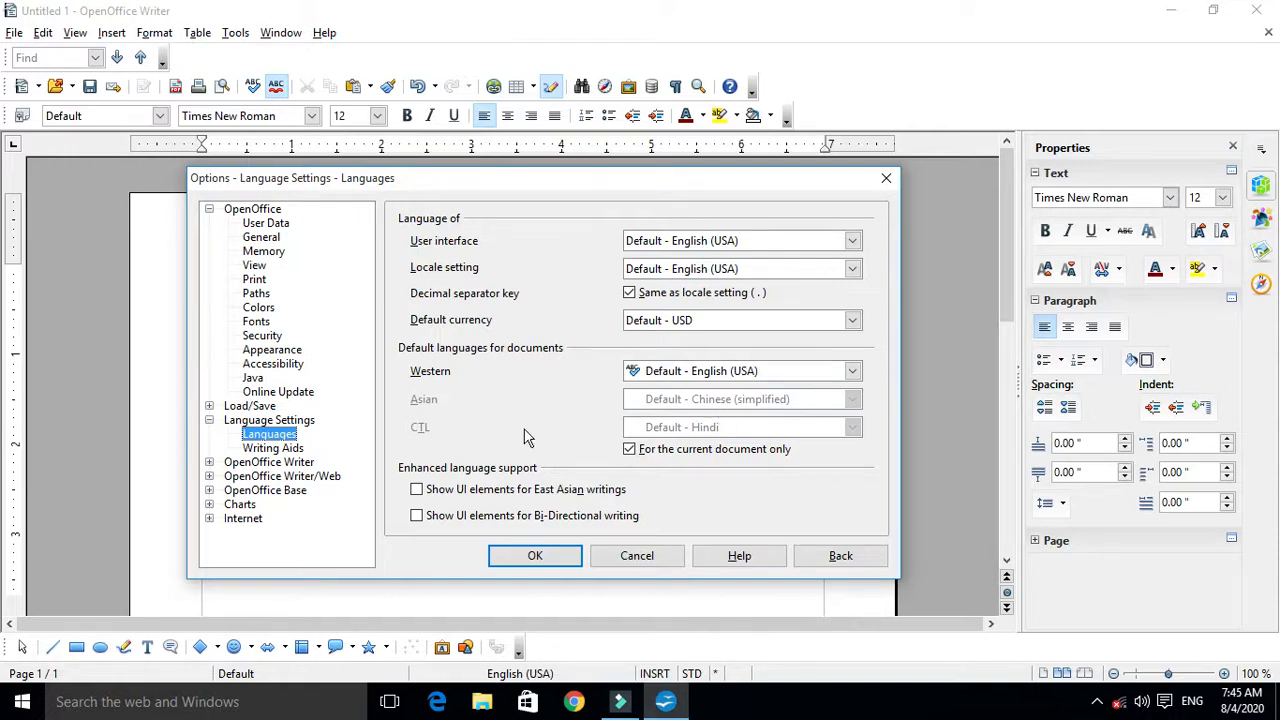
# Choose Default - English (USA) as the Western document language and apply the options.
pyautogui.click(850, 371)
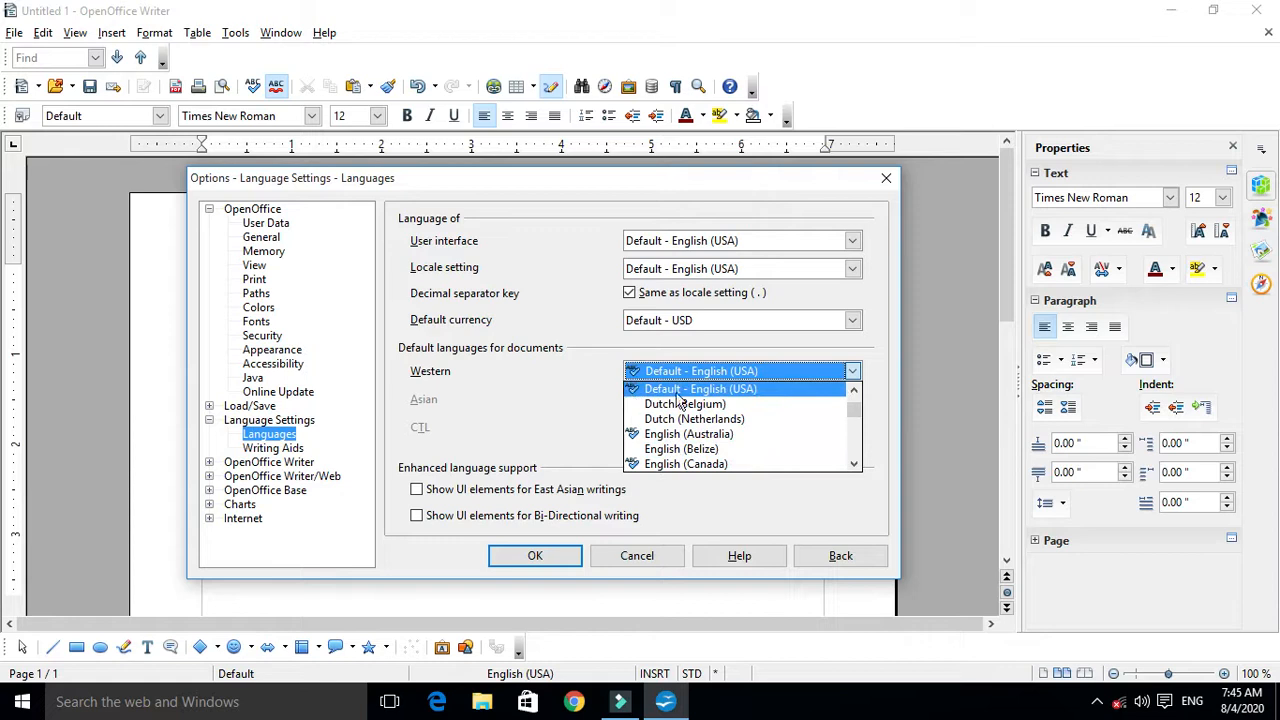
pyautogui.click(738, 398)
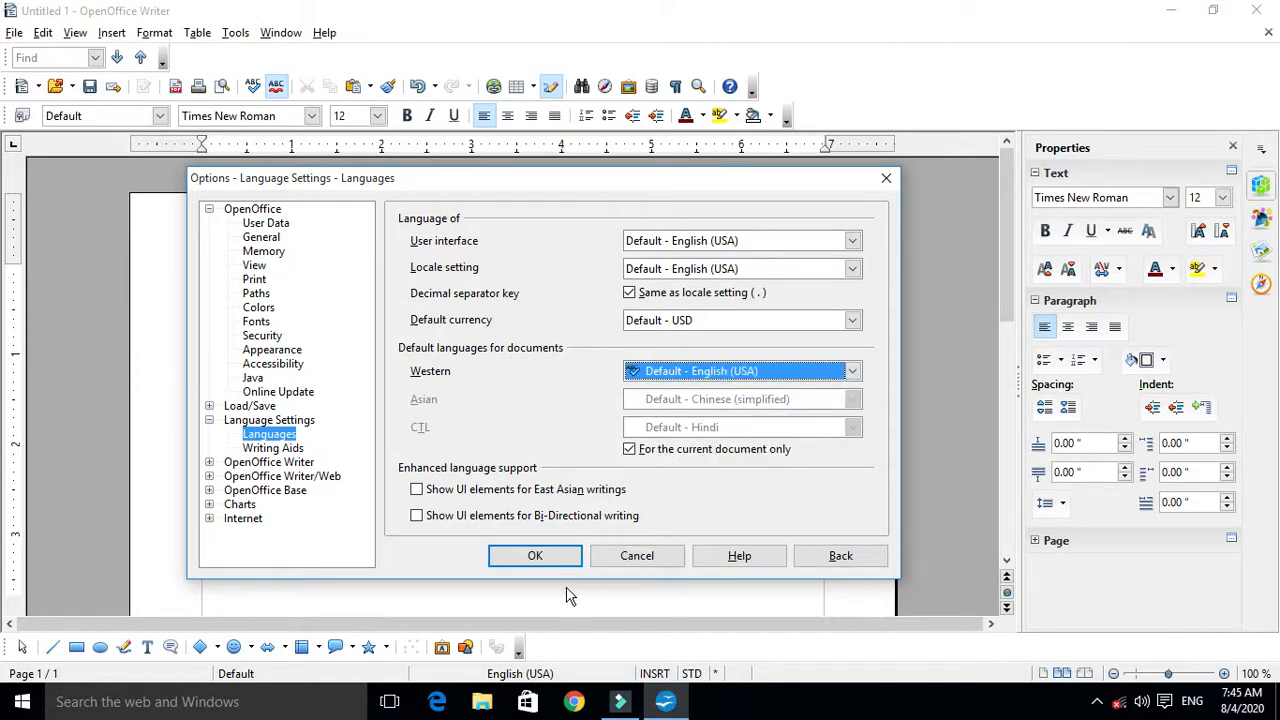
pyautogui.click(535, 555)
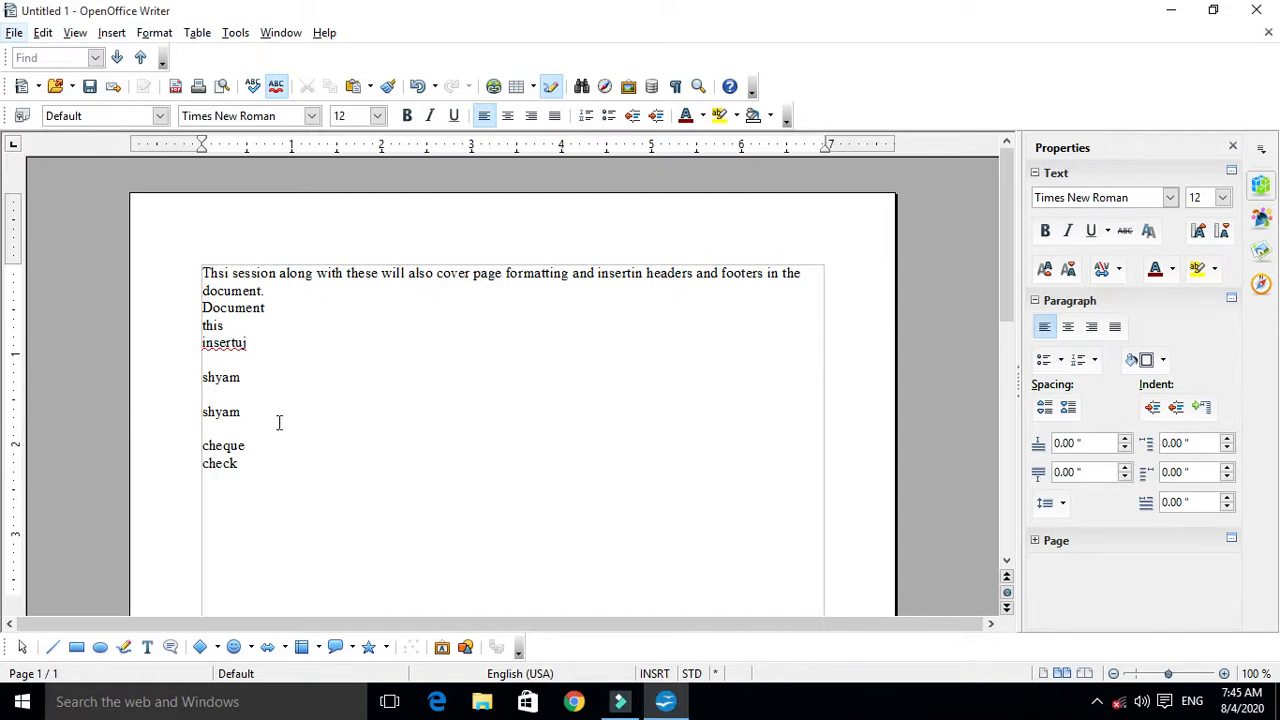
# Select all the text in the document, from the opening sentence through "check".
pyautogui.click(203, 272)
pyautogui.moveTo(203, 272); pyautogui.dragTo(308, 549)
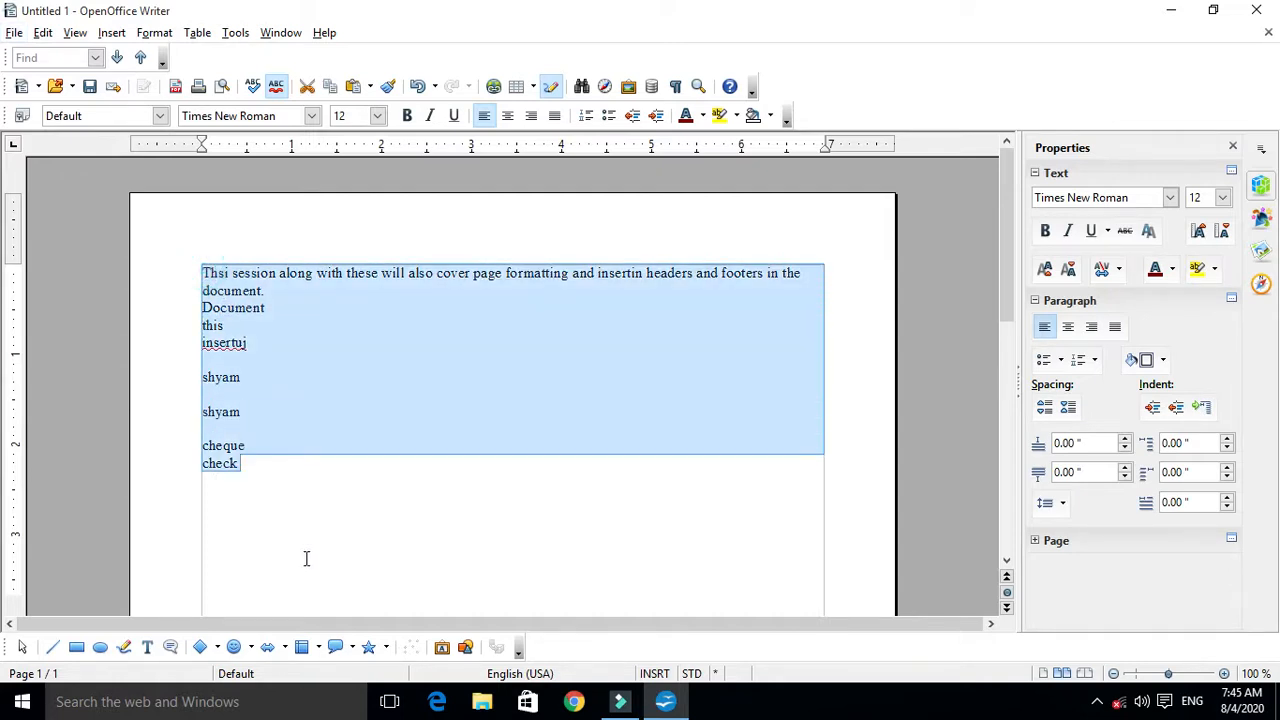